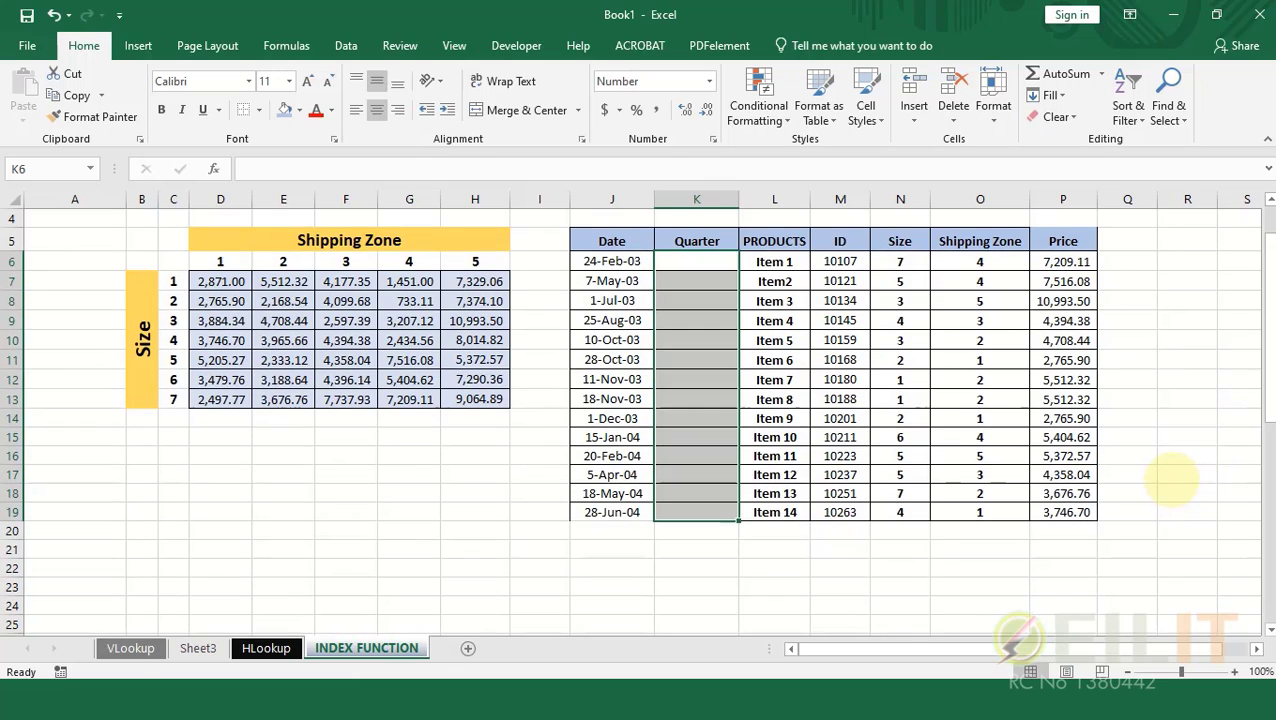
Step: Examine the rate table's prices arranged by size and shipping zone
left_click(1180, 476)
scroll(235, 298, "up", 1)
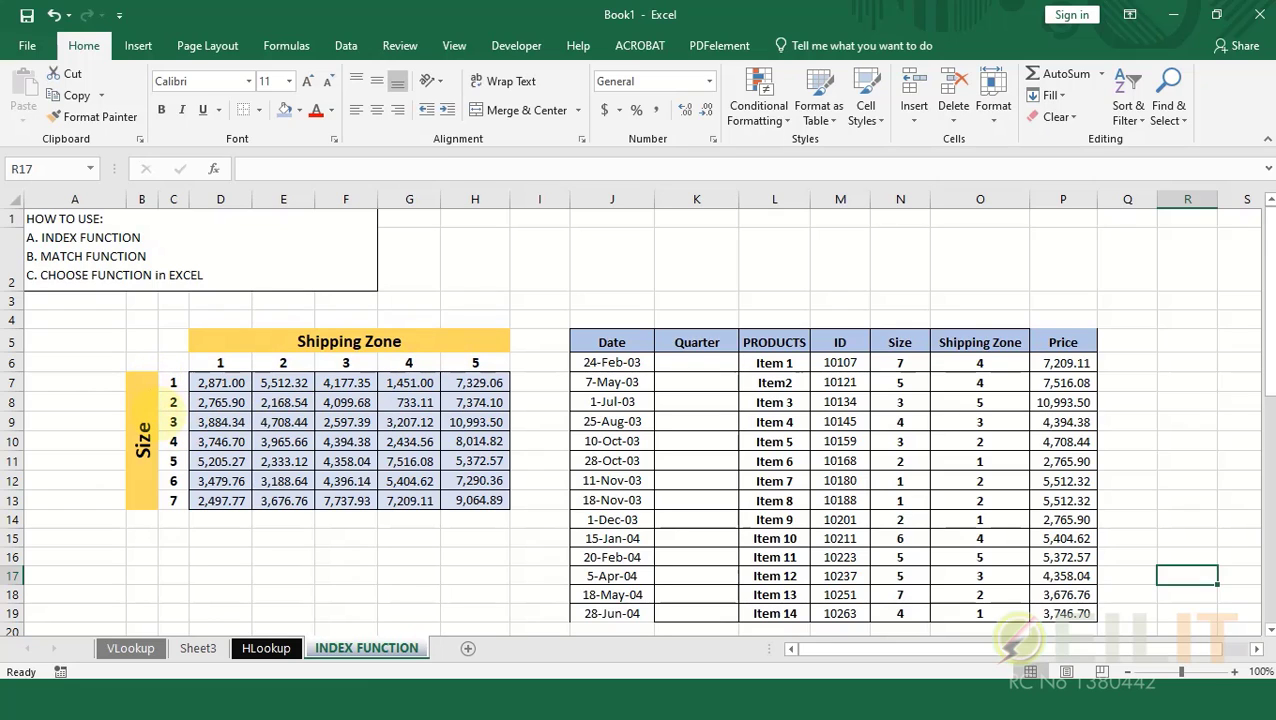
left_click_drag(219, 385, 478, 500)
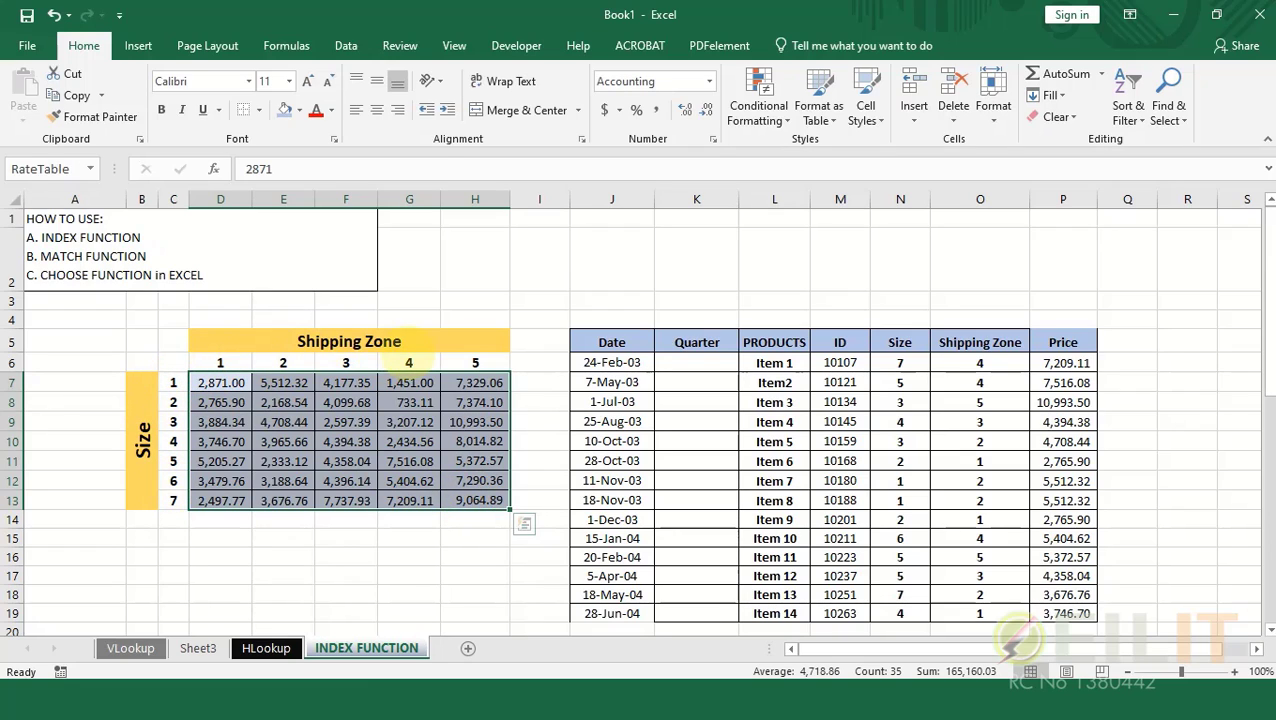
left_click(221, 385)
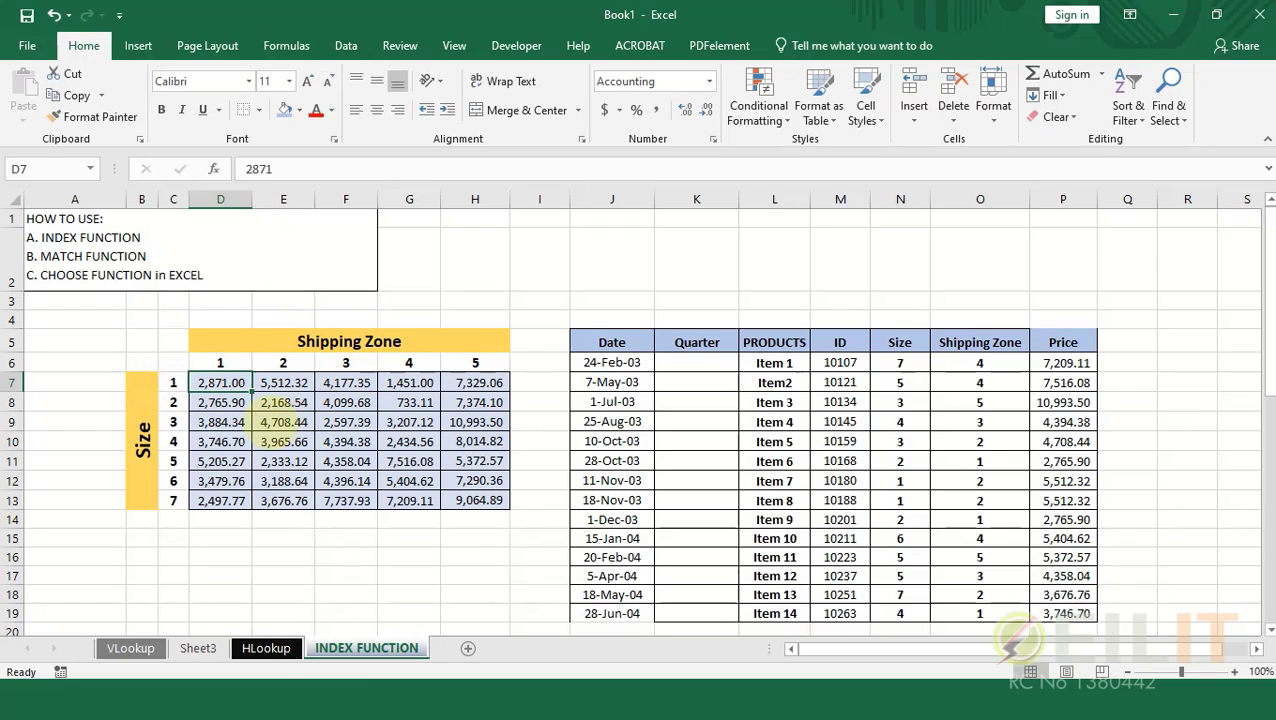
left_click_drag(150, 385, 346, 390)
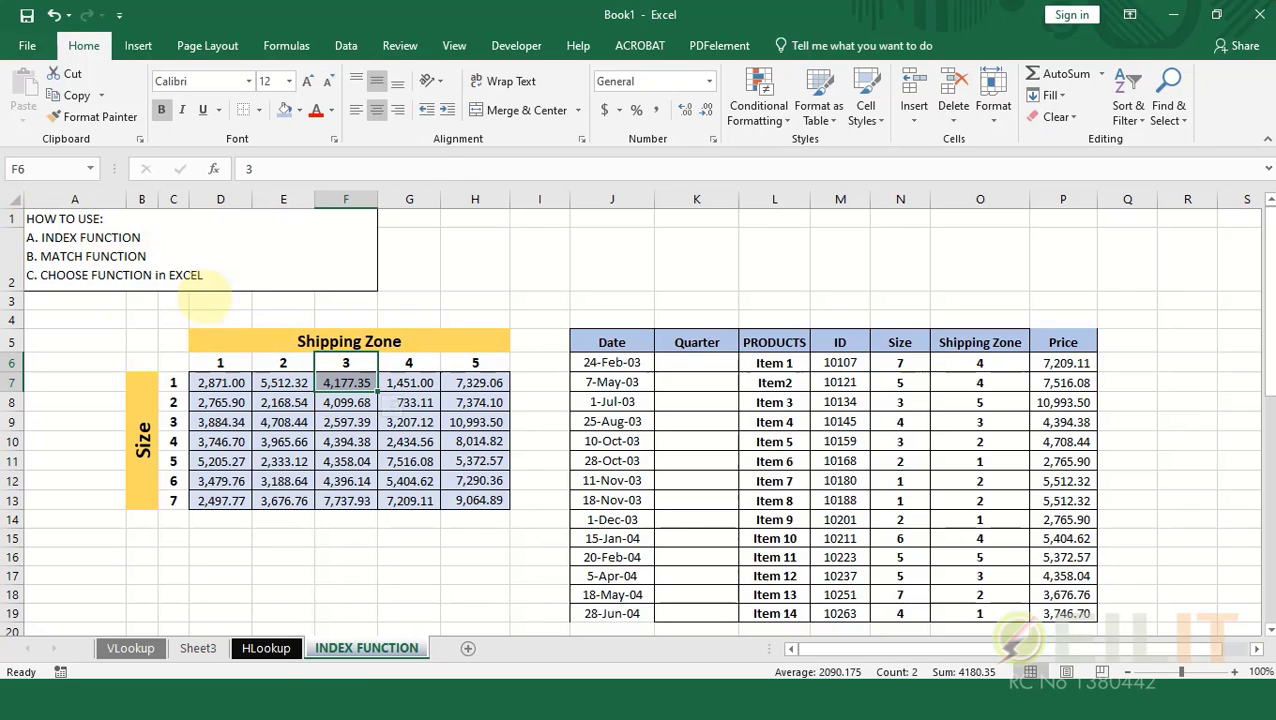
left_click(280, 438)
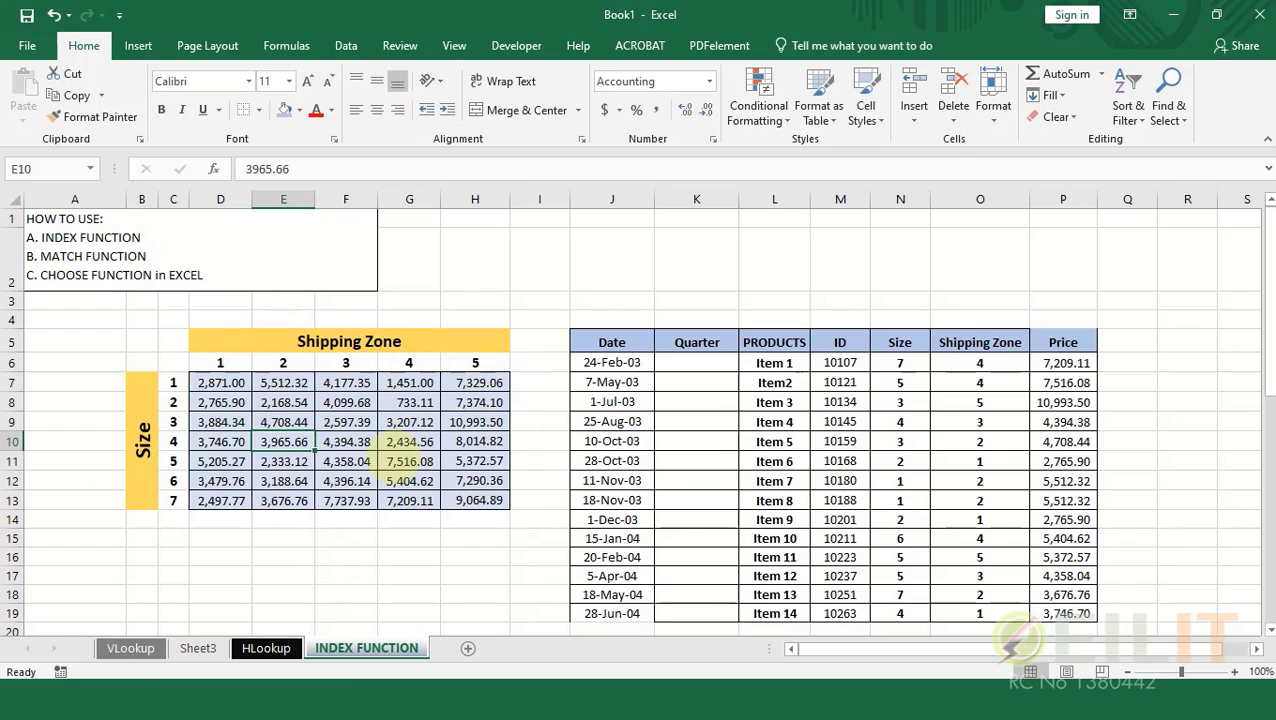
Step: Clear the existing formulas from the Price column, cells P6 to P19
left_click_drag(1062, 362, 1068, 535)
key("Delete")
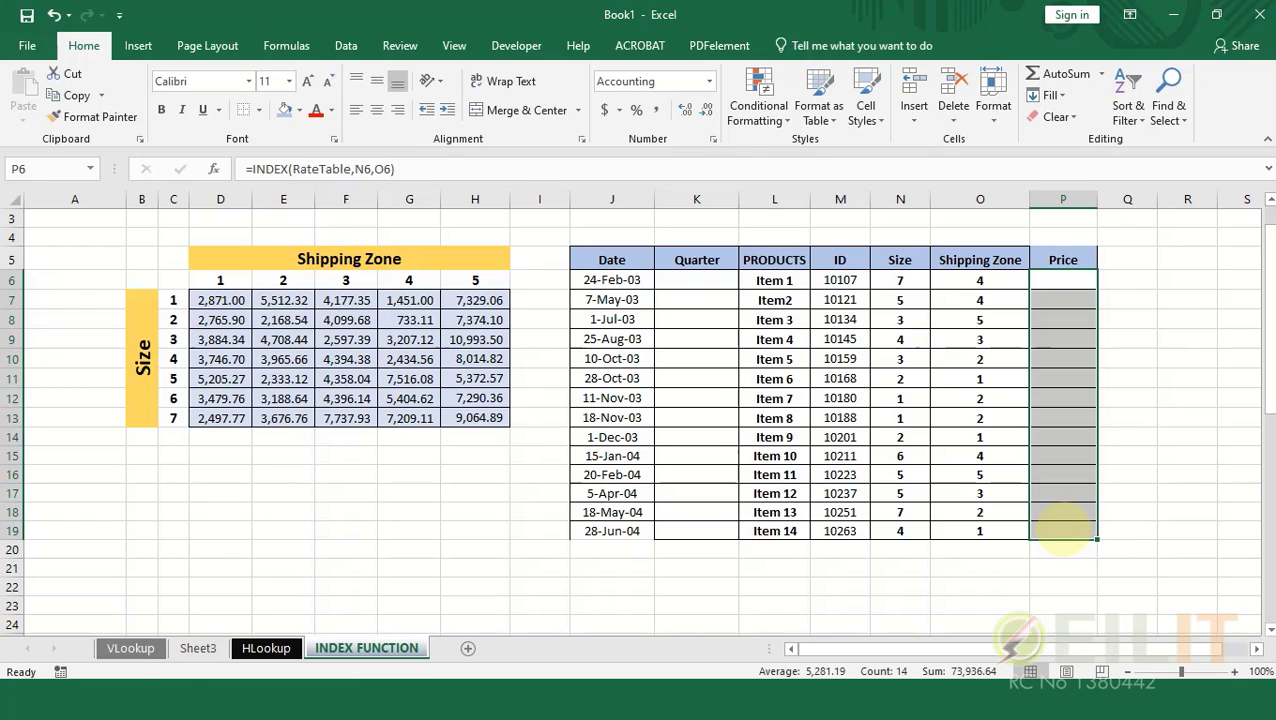
scroll(1085, 458, "up", 1)
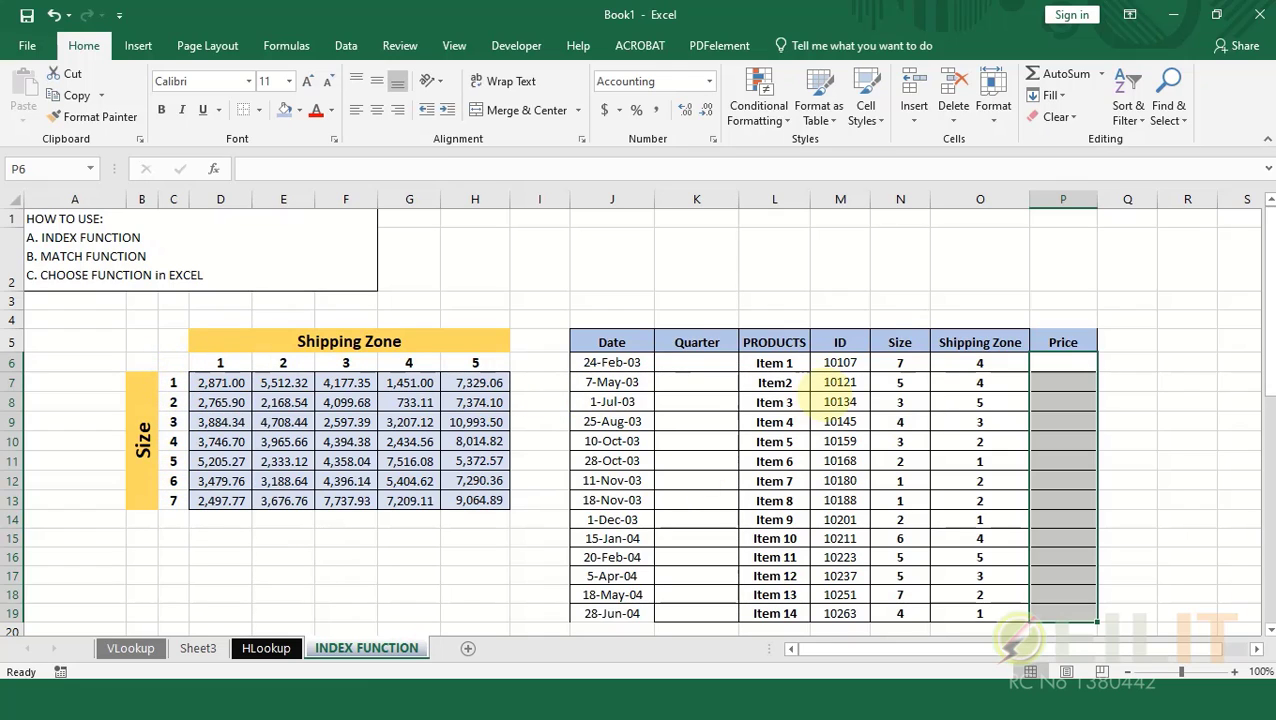
scroll(900, 390, "down", 1)
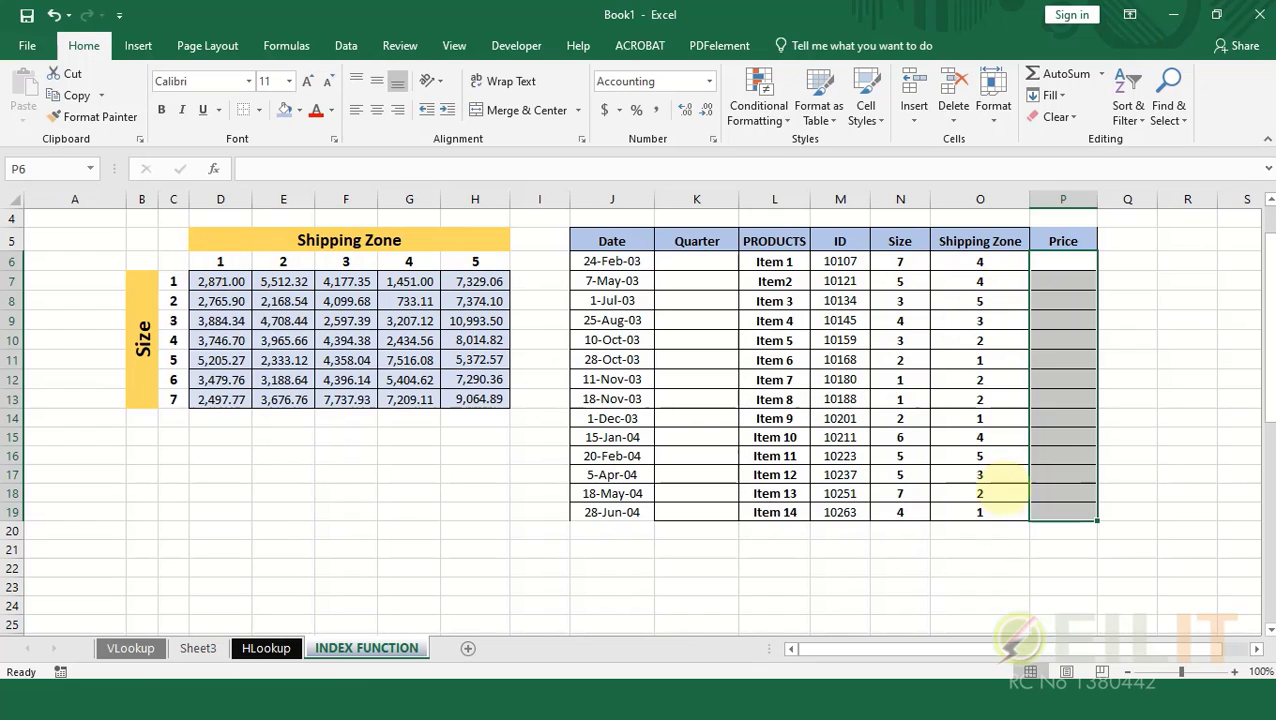
Step: Begin an INDEX formula in the Price cell for Item 1, P6
left_click(1060, 260)
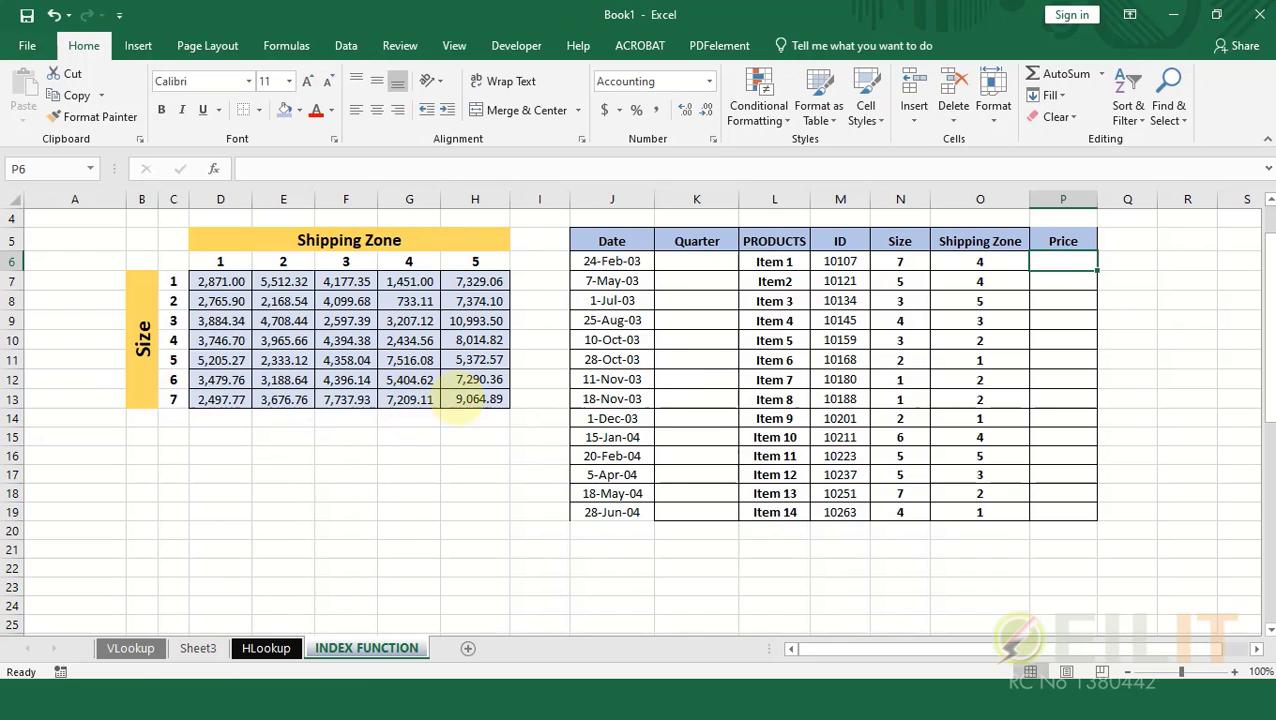
left_click(1063, 263)
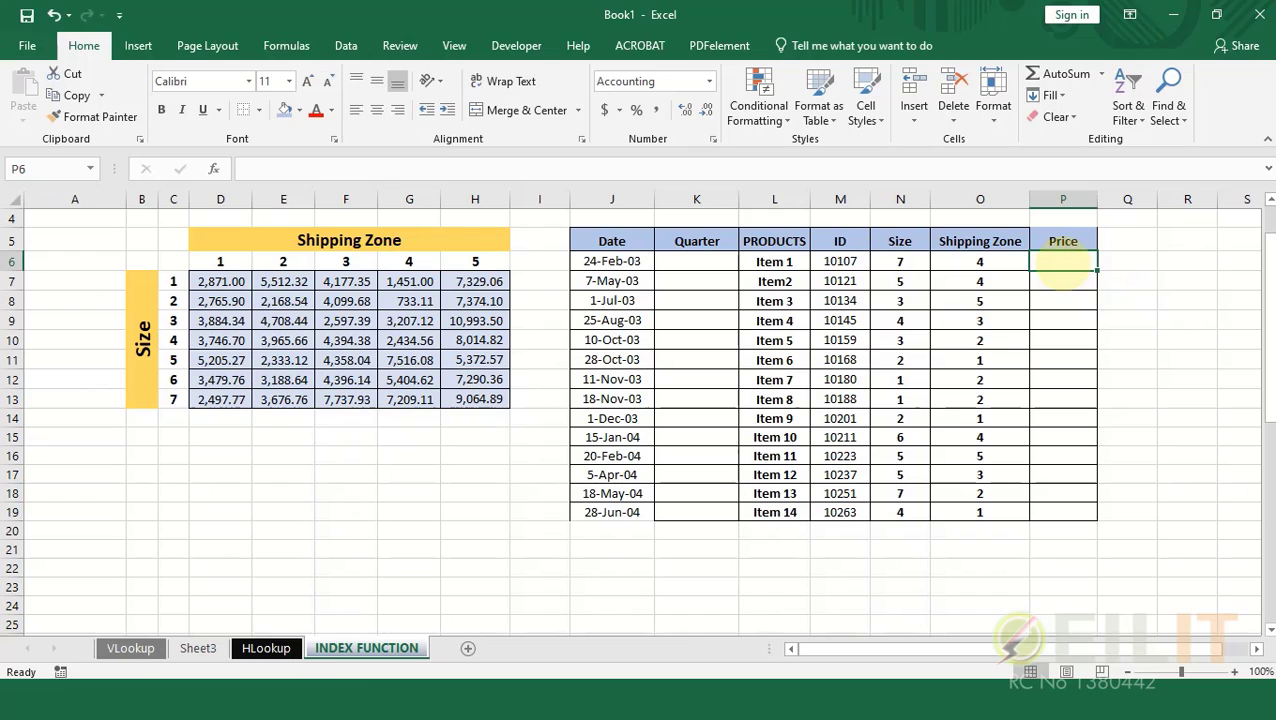
type("=")
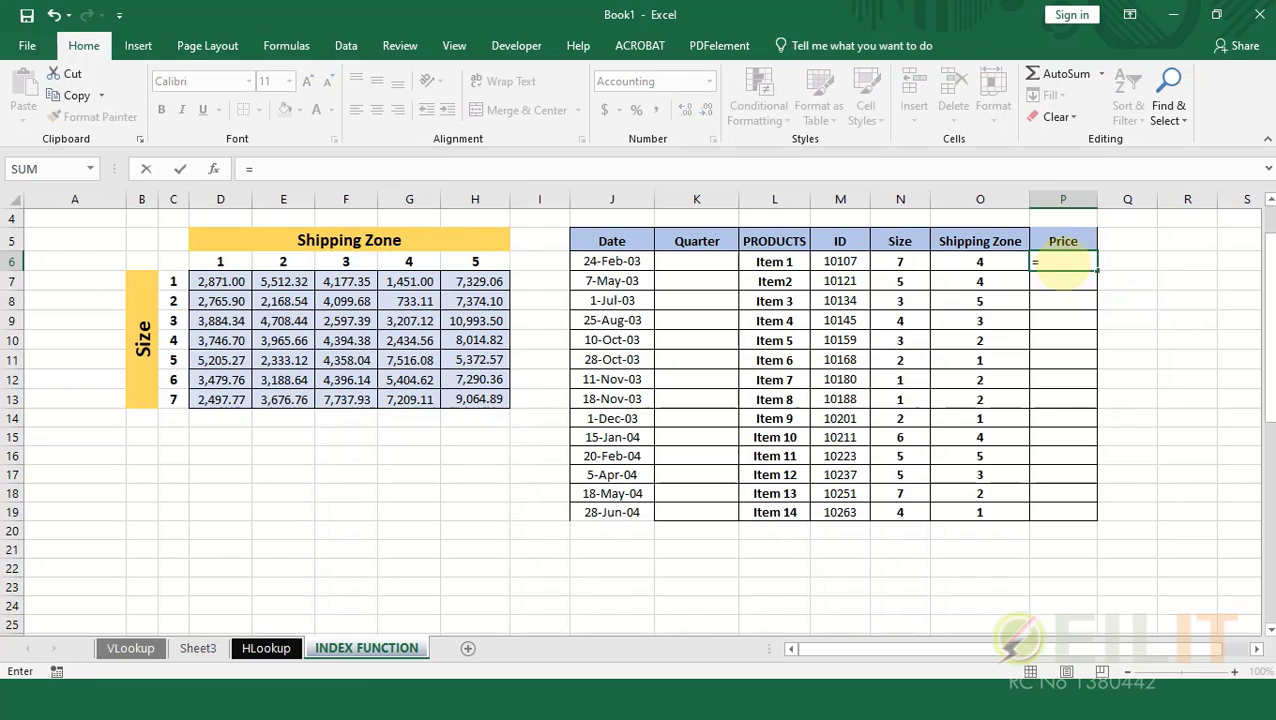
type("INDEX")
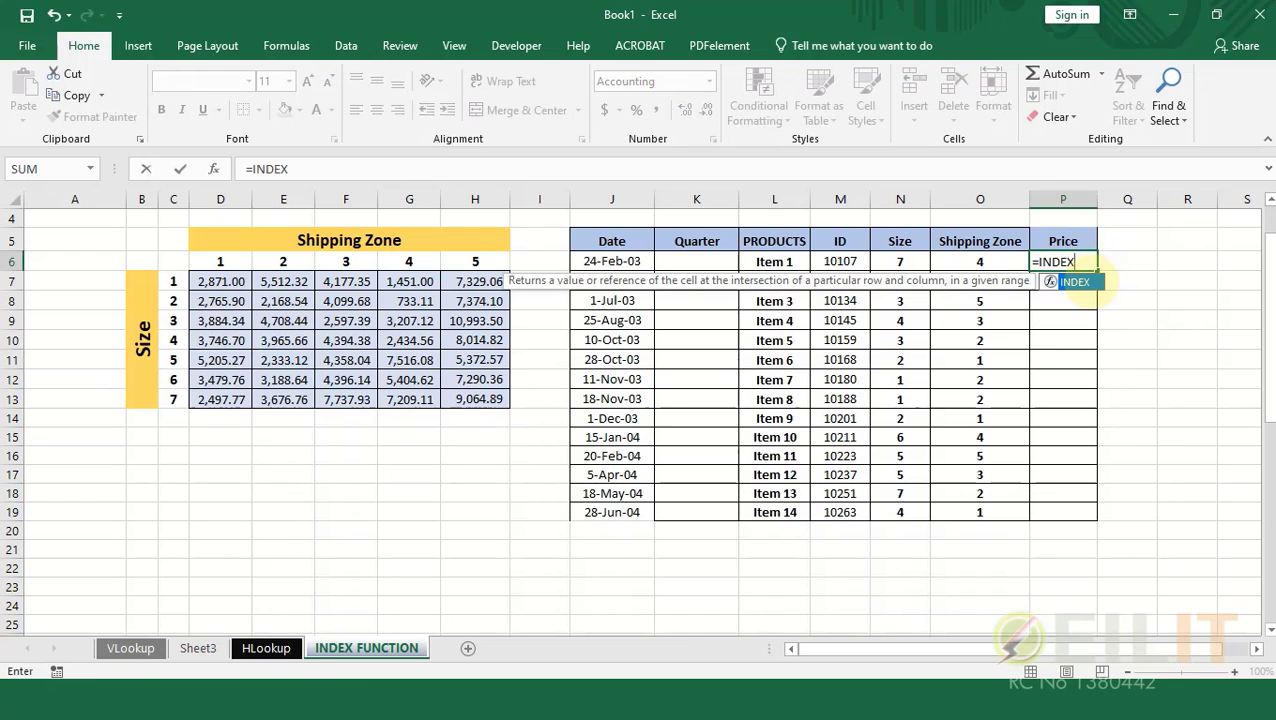
type("(")
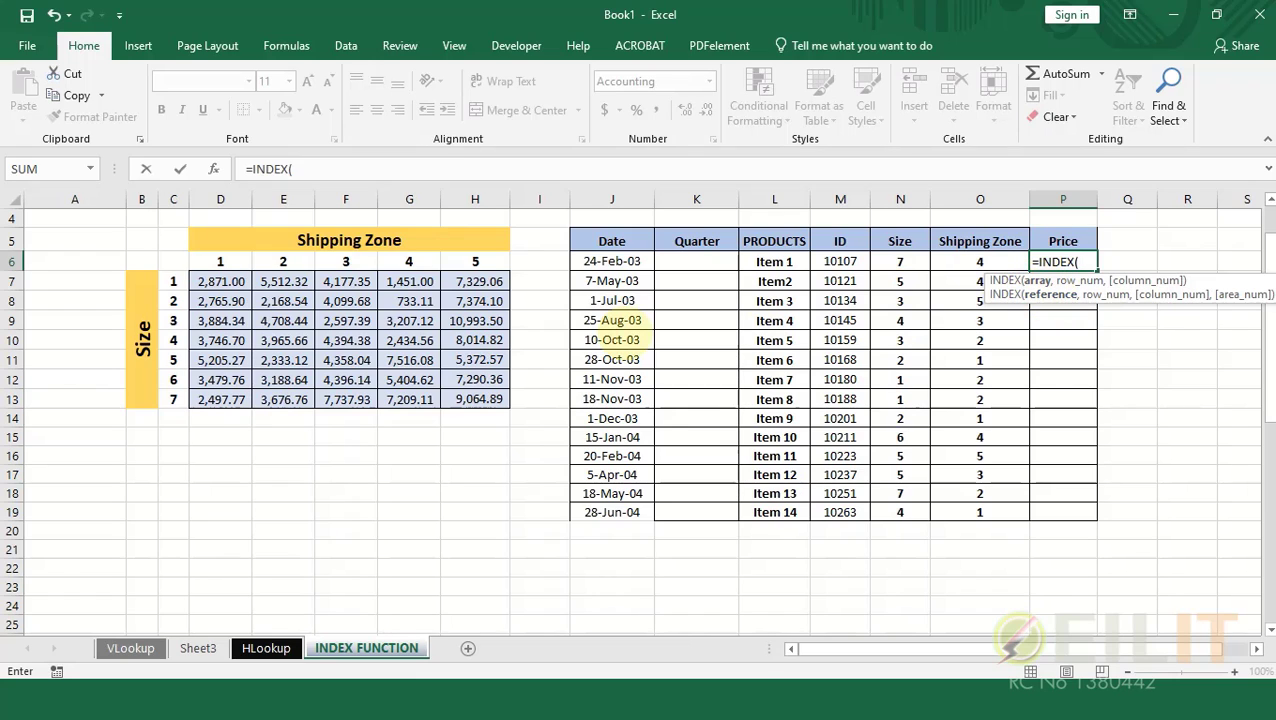
left_click(228, 282)
left_click_drag(224, 284, 470, 402)
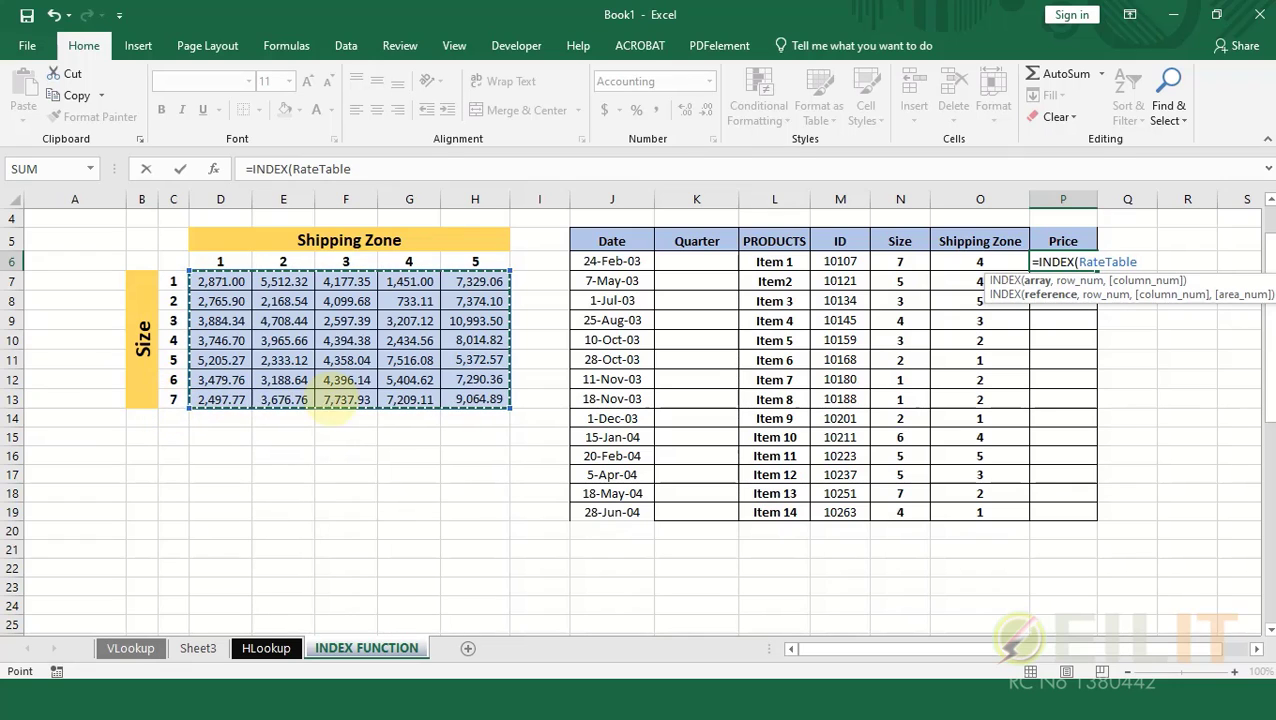
left_click(900, 265)
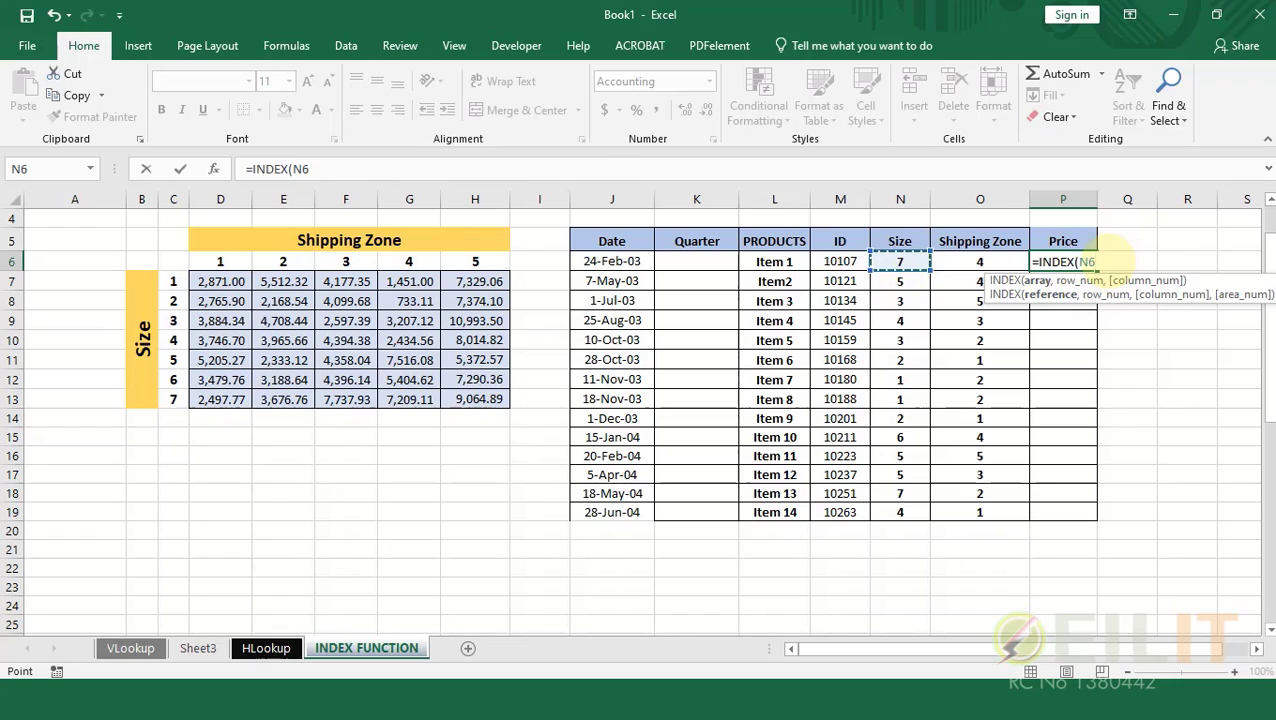
key("BackSpace")
key("BackSpace")
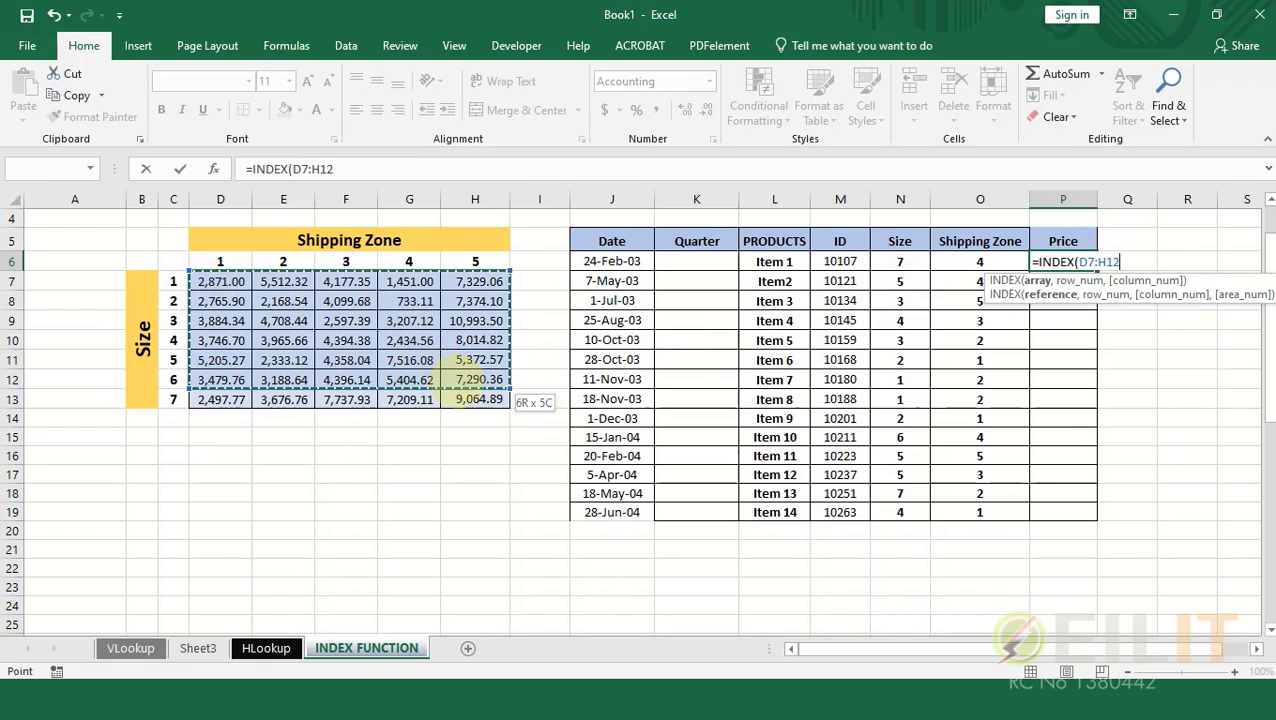
left_click_drag(448, 384, 468, 400)
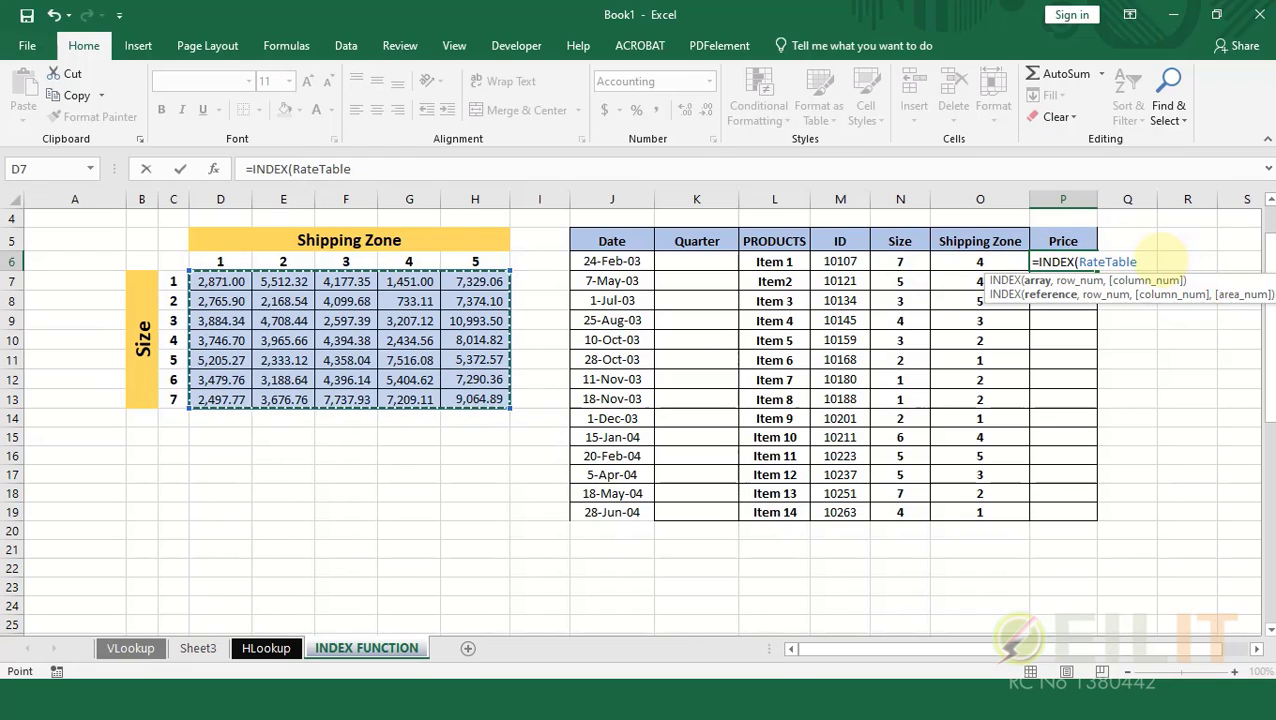
key("BackSpace")
key("BackSpace")
key("BackSpace")
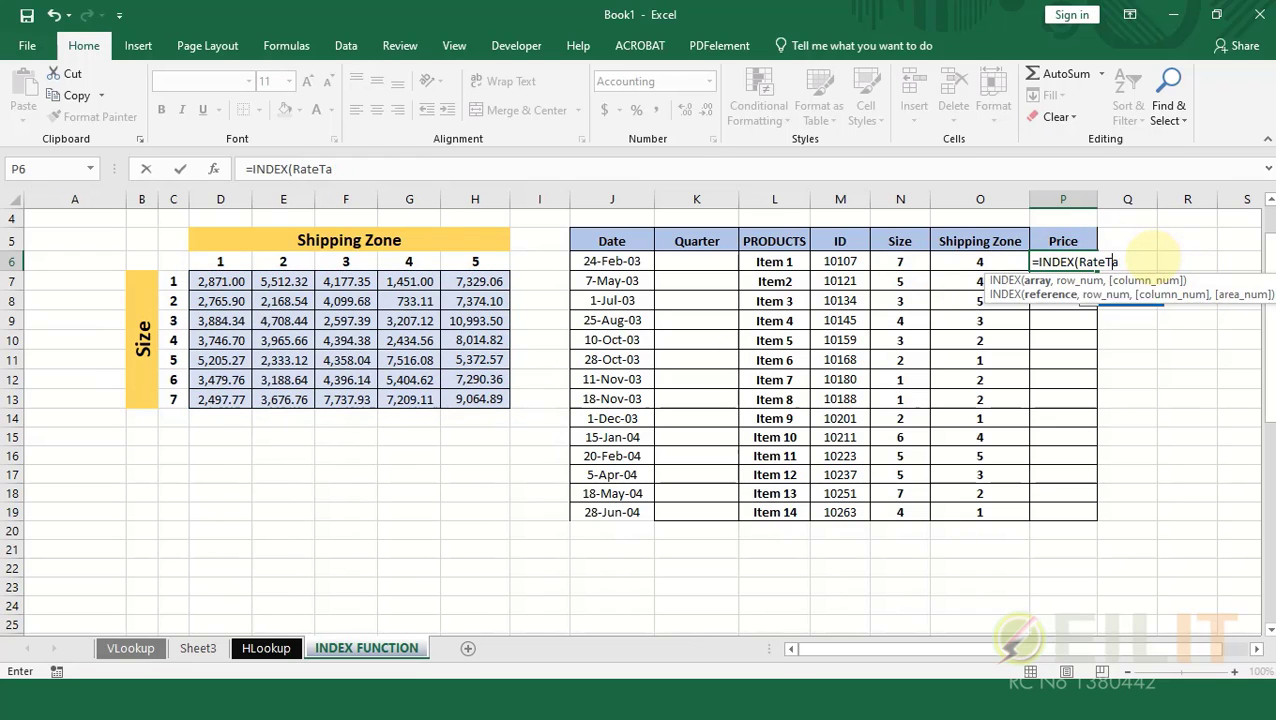
key("BackSpace")
key("BackSpace")
key("BackSpace")
key("BackSpace")
key("BackSpace")
key("BackSpace")
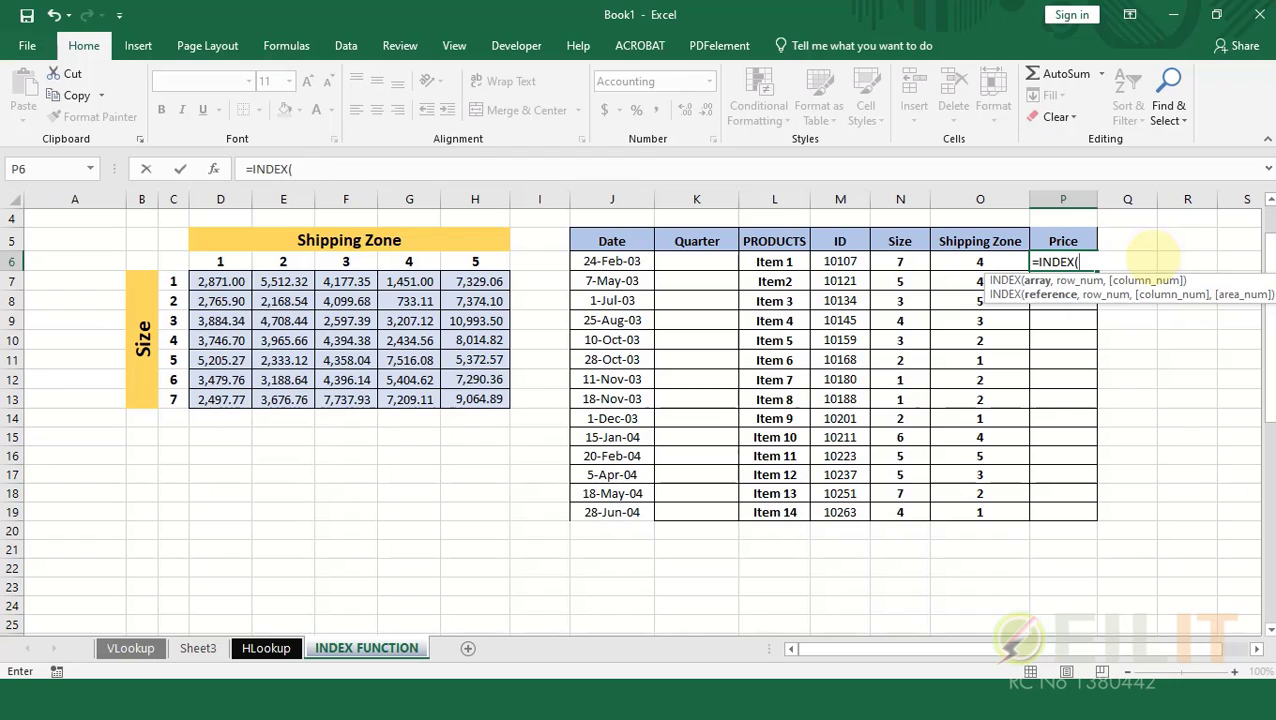
Step: Complete the P6 formula as =INDEX(RateTable,N6,O6) and fill it down the Price column to P19
left_click_drag(222, 283, 475, 400)
type(",")
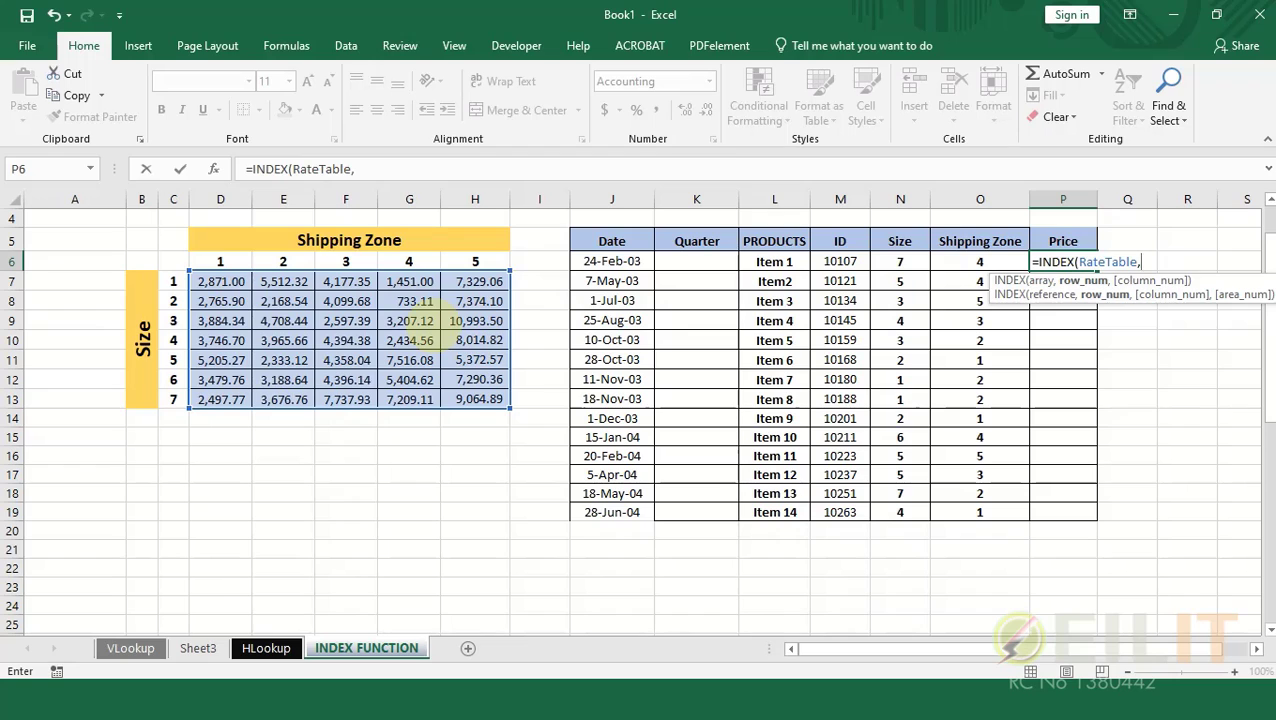
left_click(902, 262)
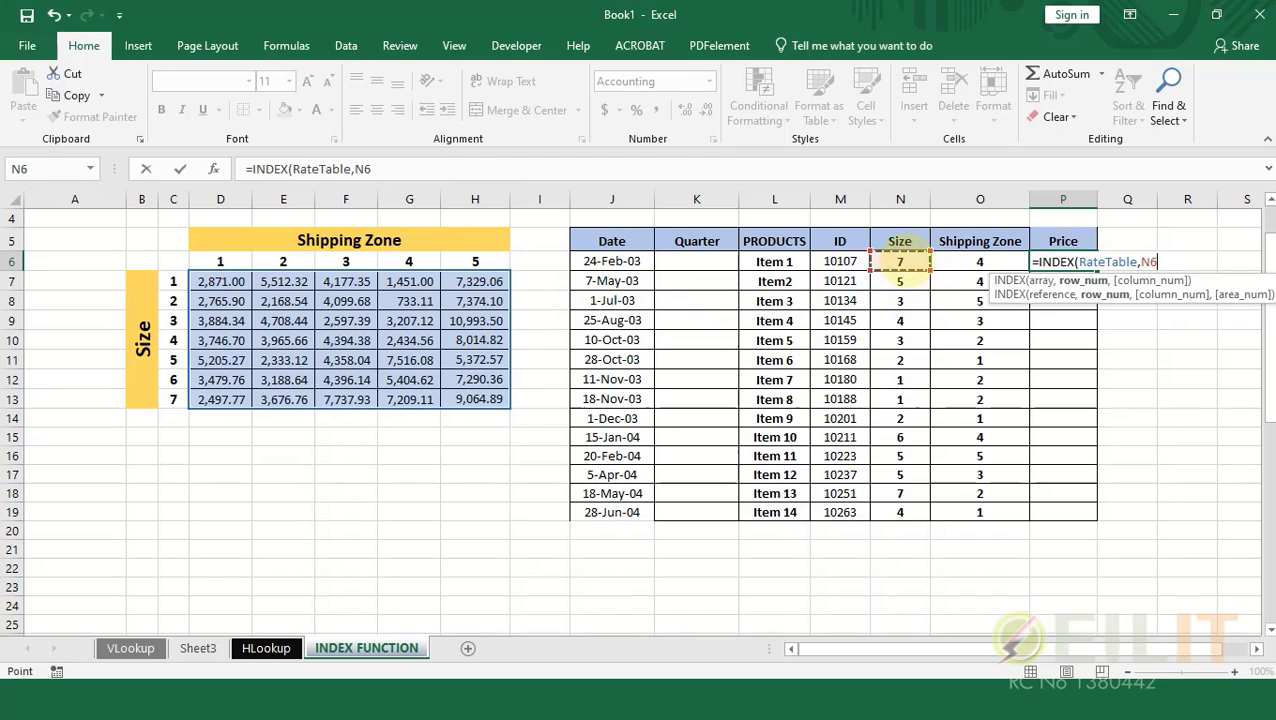
type(",")
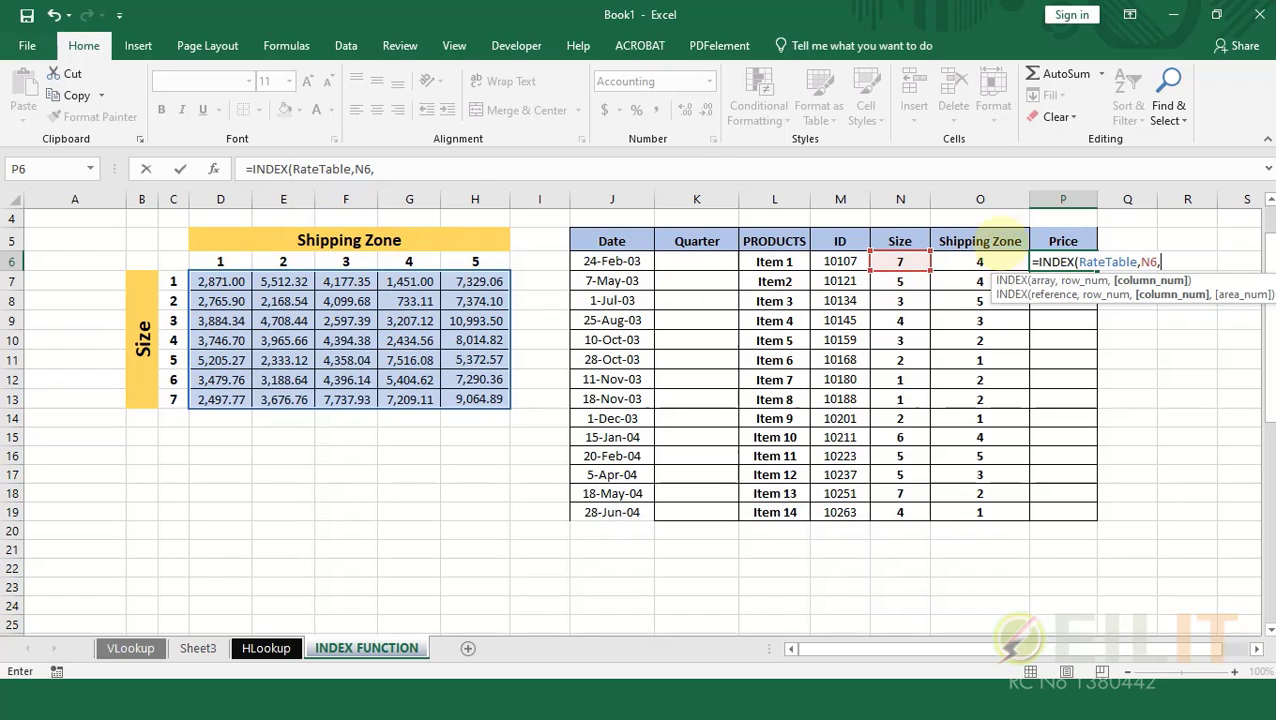
left_click(977, 262)
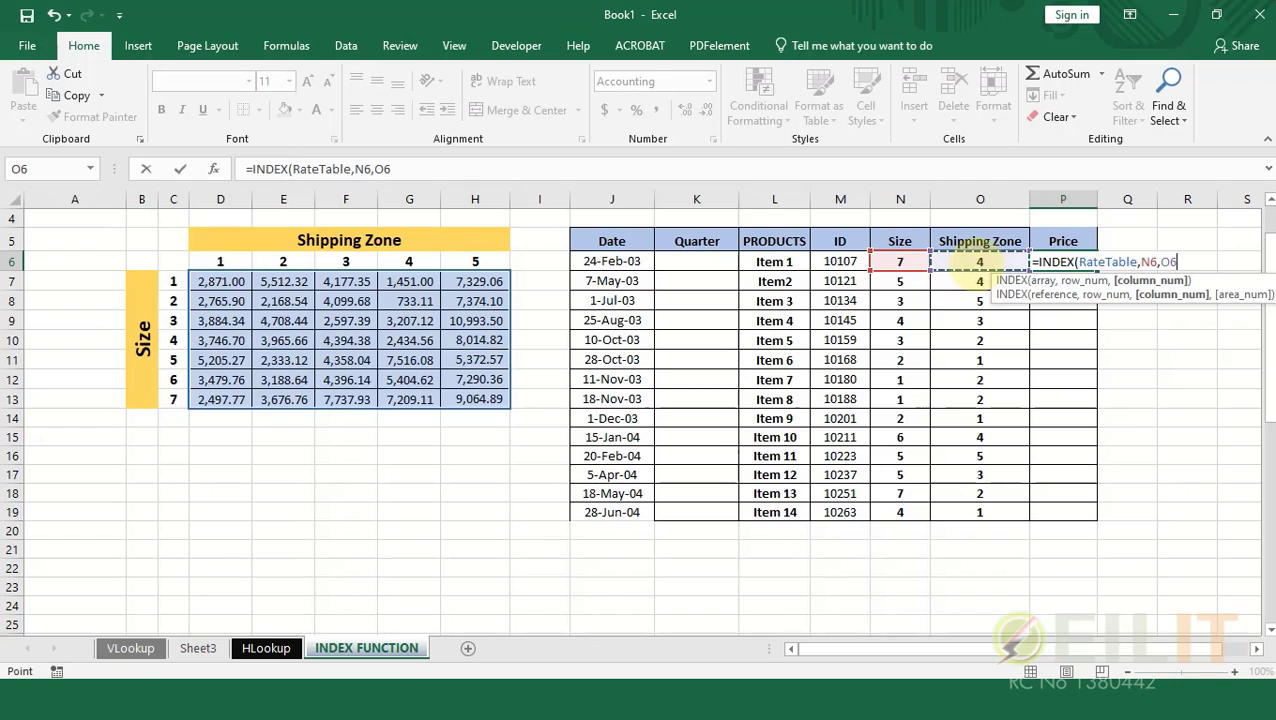
type(")")
key("Return")
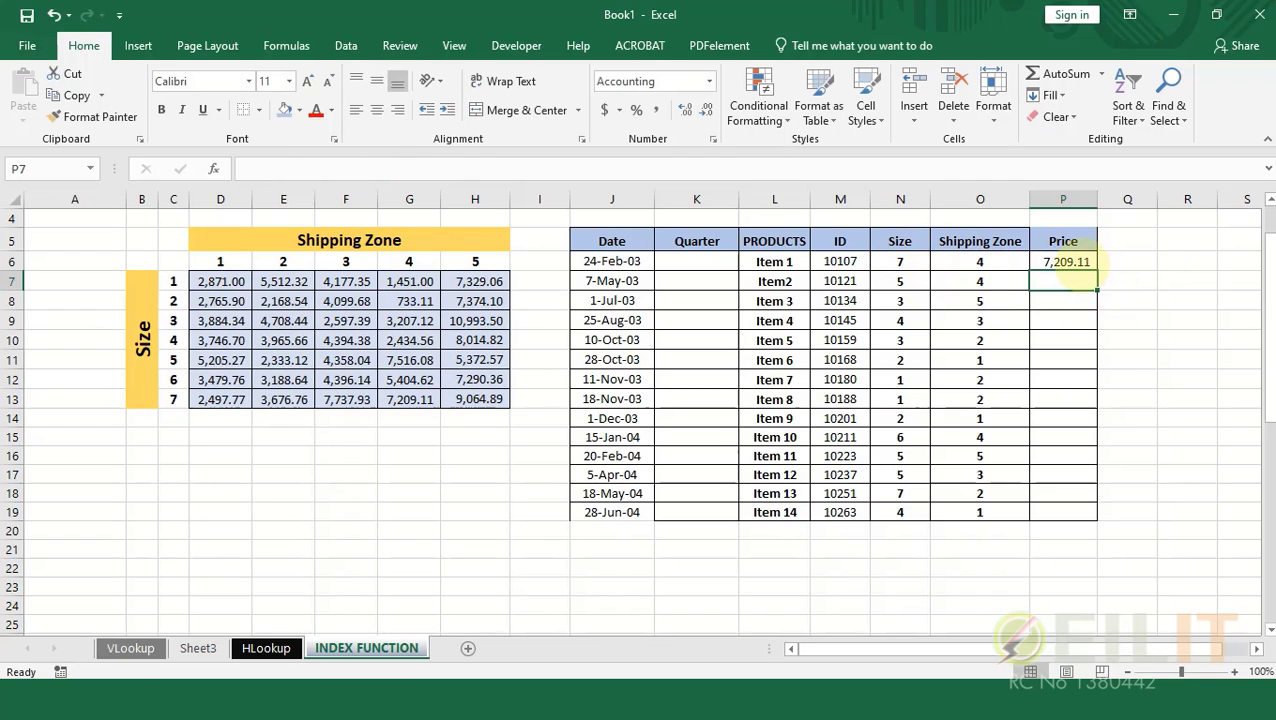
left_click(1068, 264)
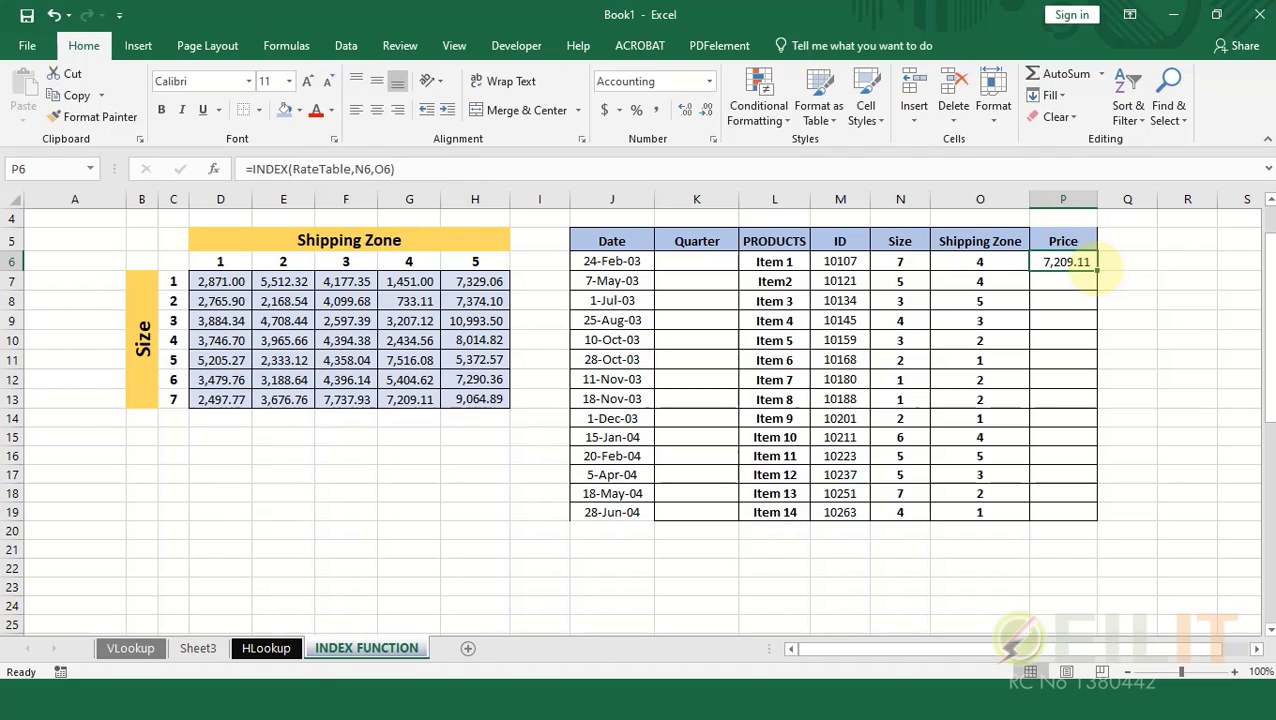
double_click(1096, 269)
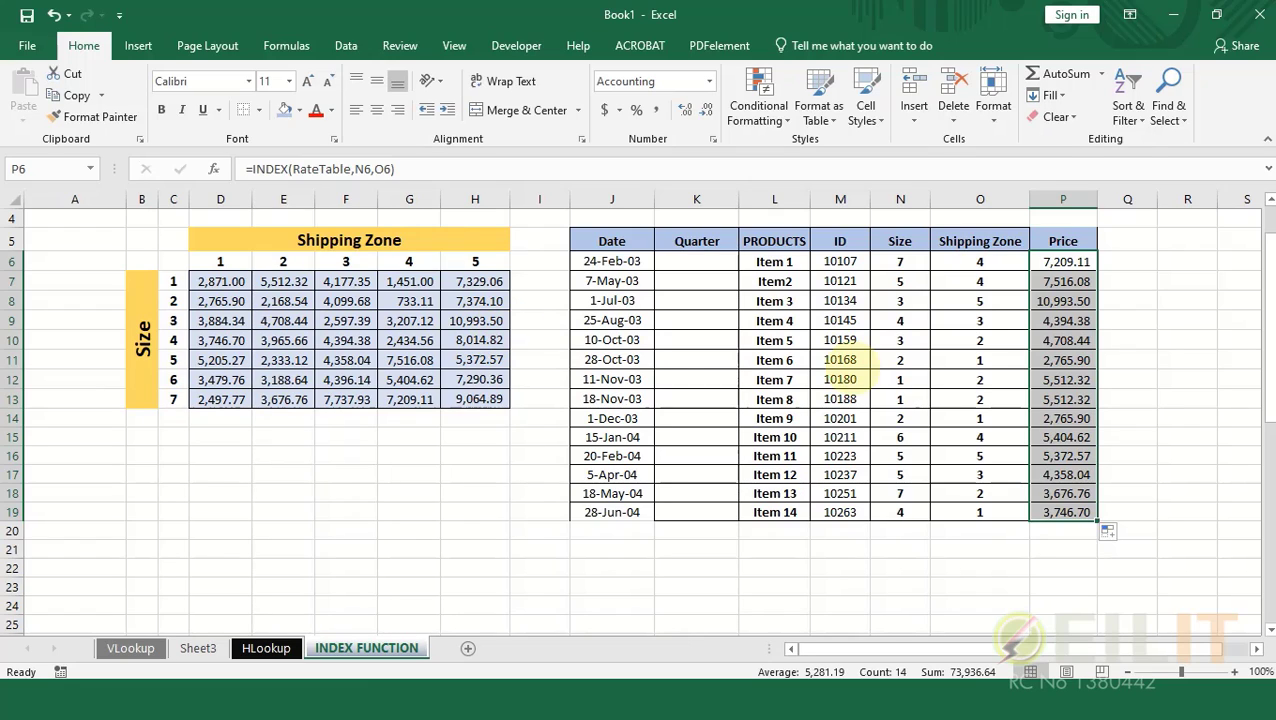
Step: Examine the RateTable reference in the INDEX formula behind Item 3's price
left_click(1058, 301)
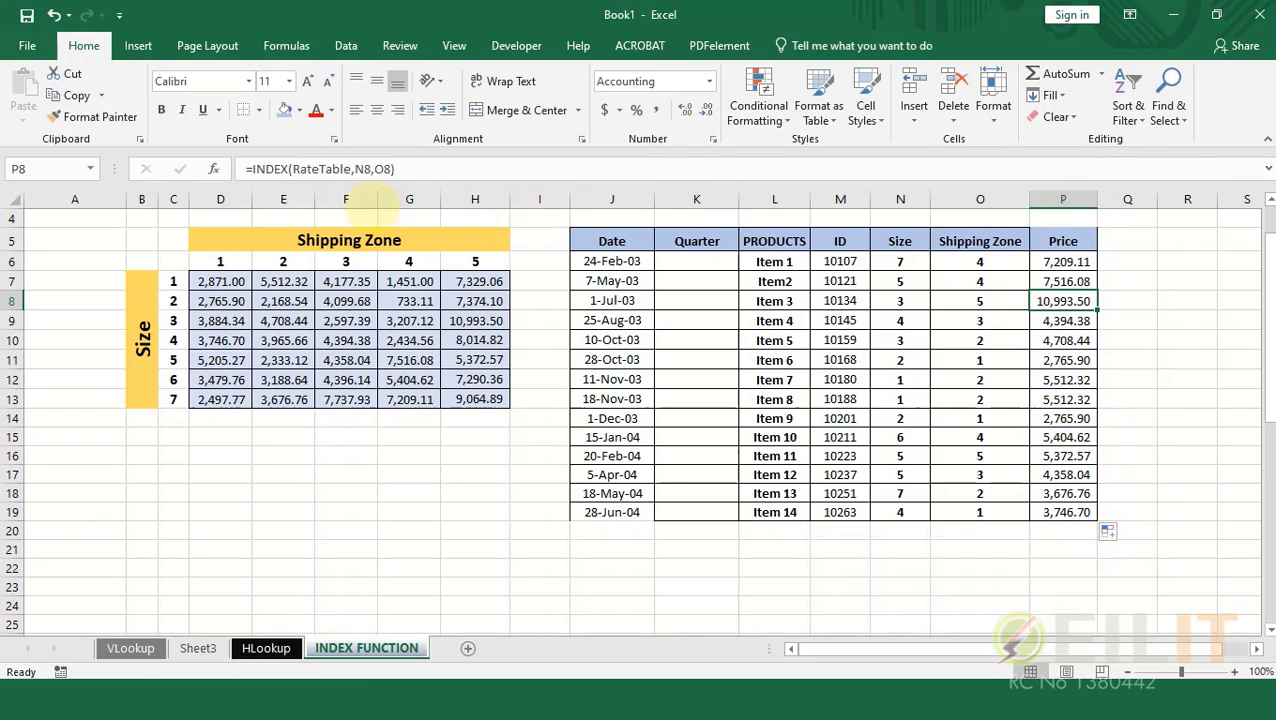
left_click(320, 169)
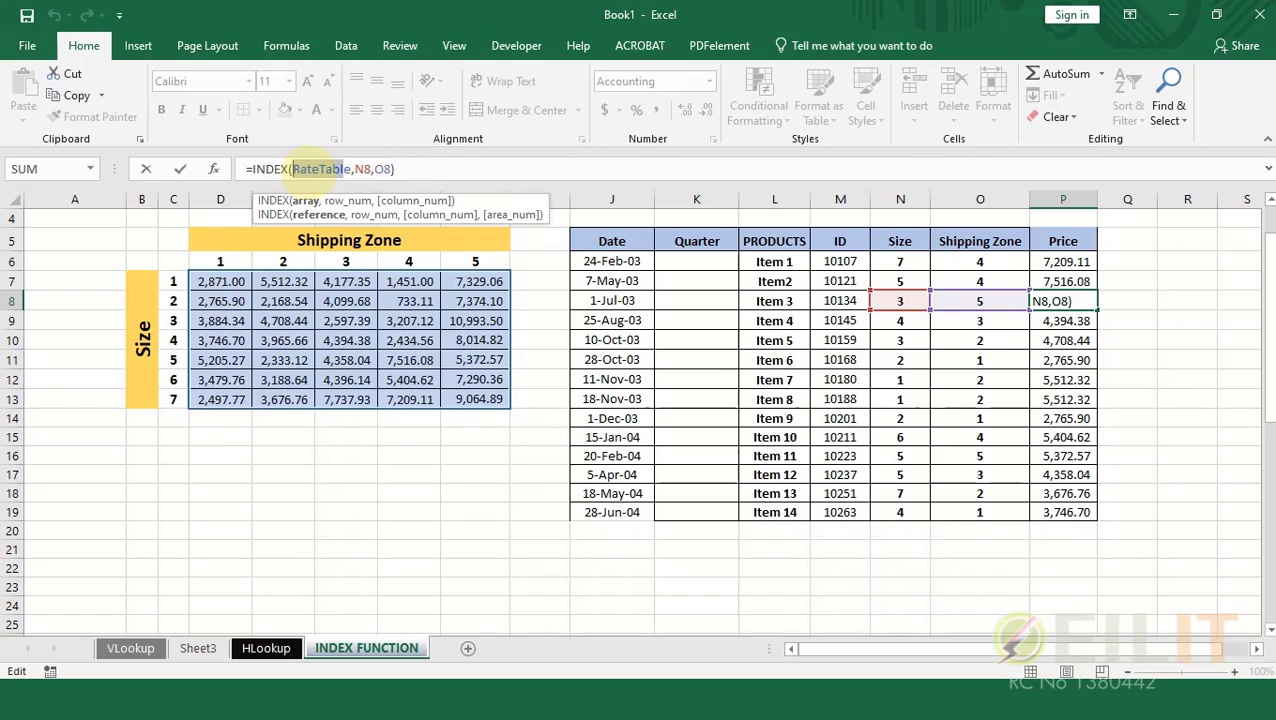
left_click(89, 169)
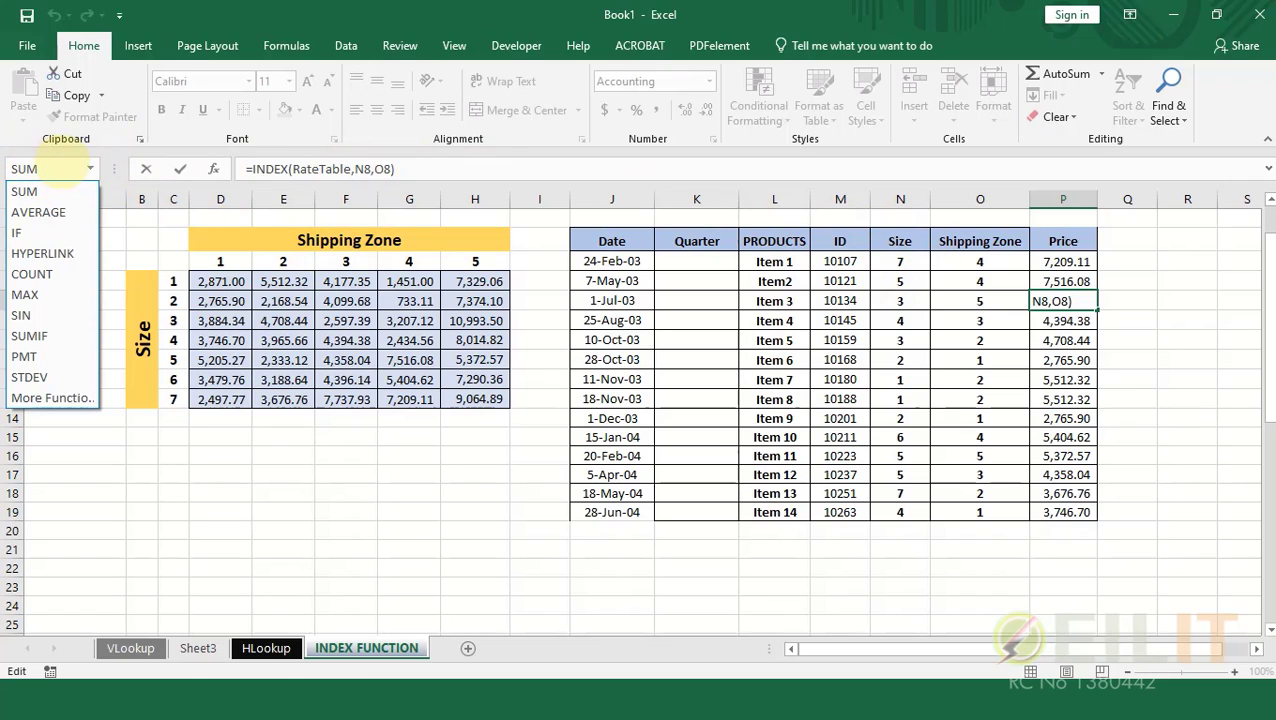
left_click(465, 168)
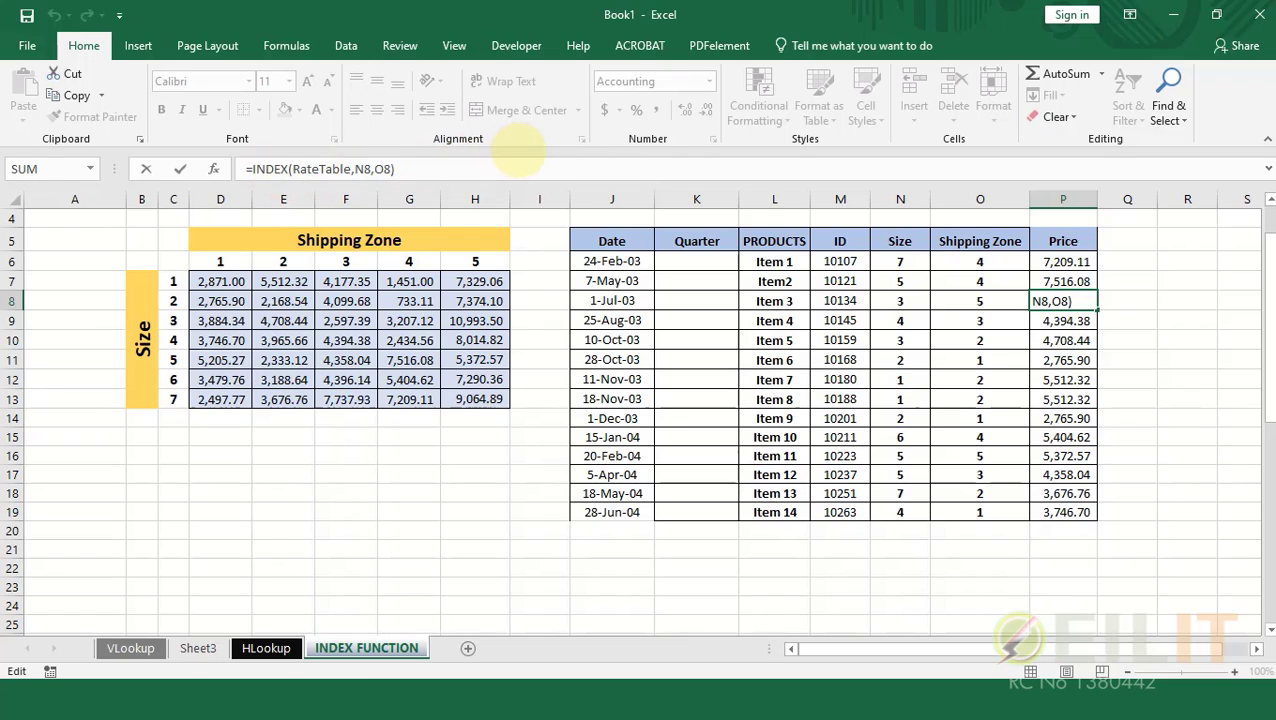
left_click(540, 399)
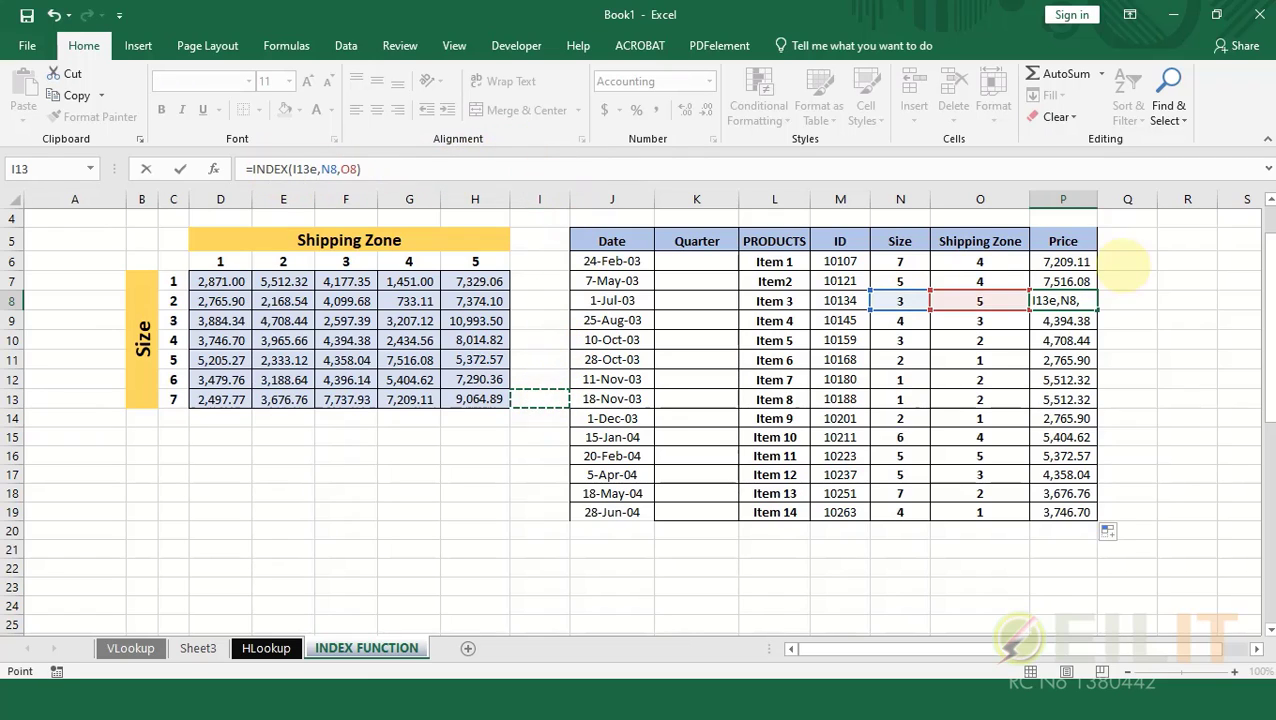
left_click(1168, 260)
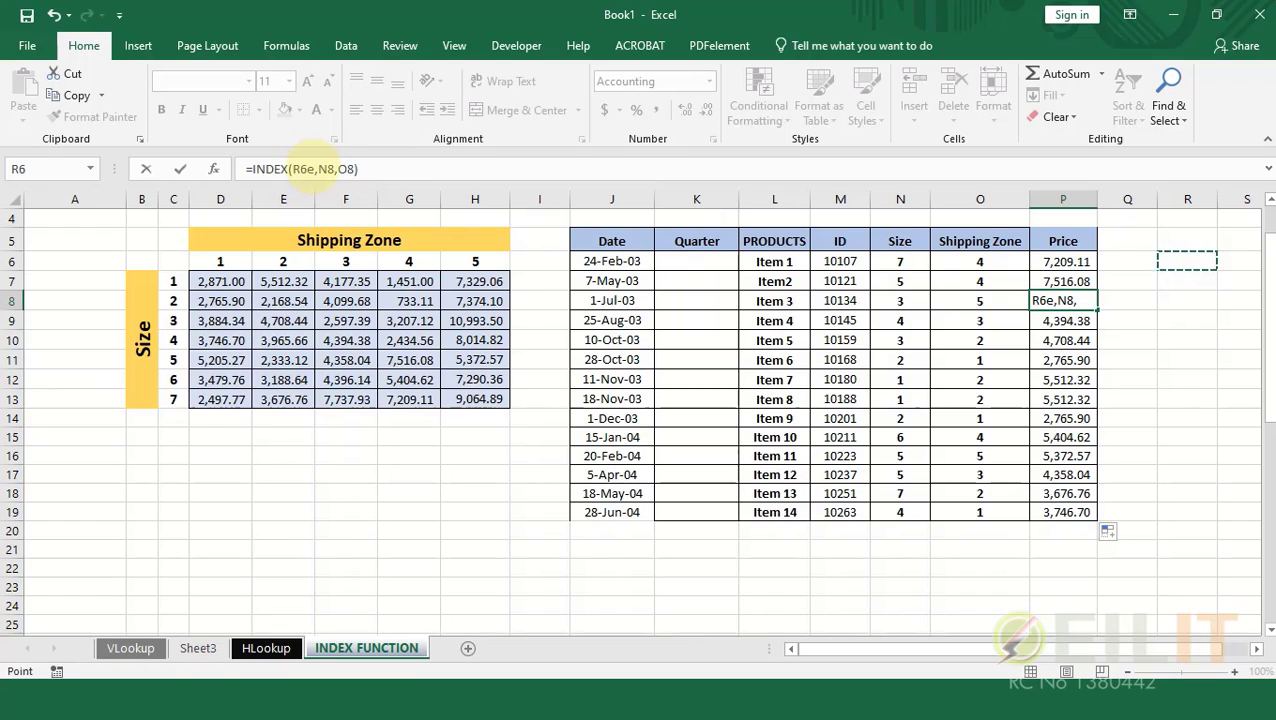
key("ctrl+z")
key("Return")
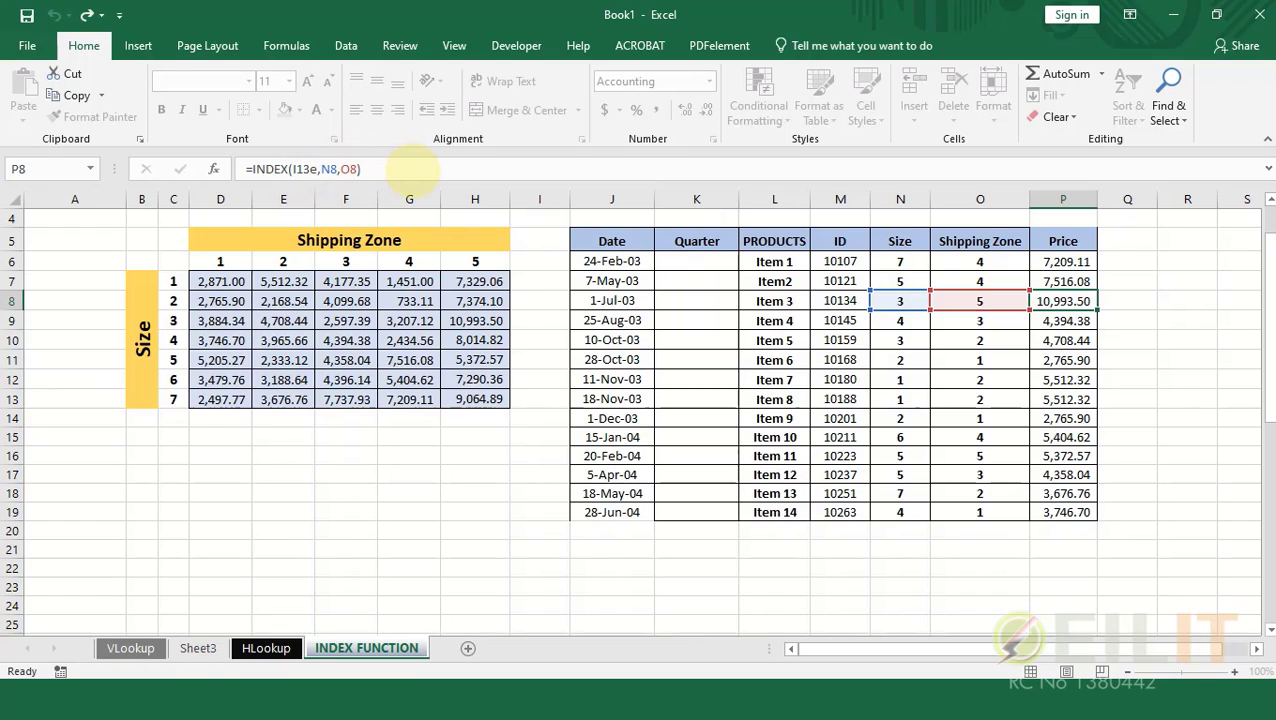
left_click(1246, 322)
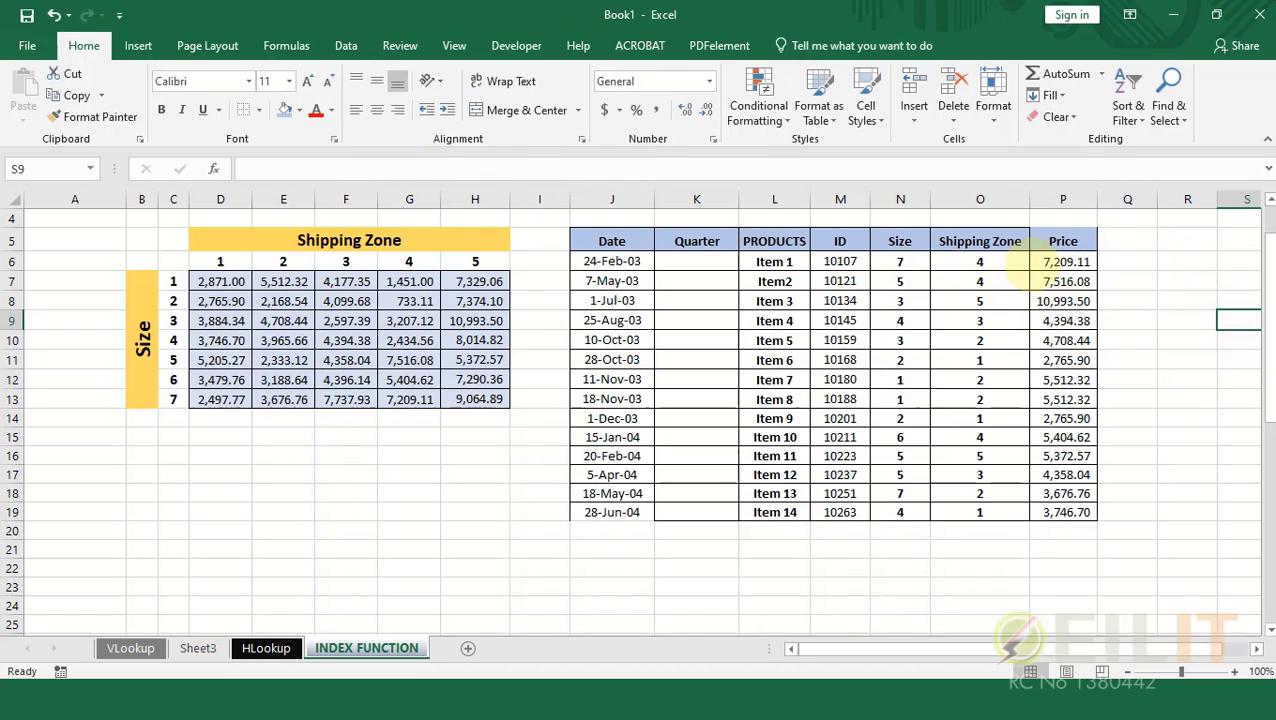
left_click(1062, 262)
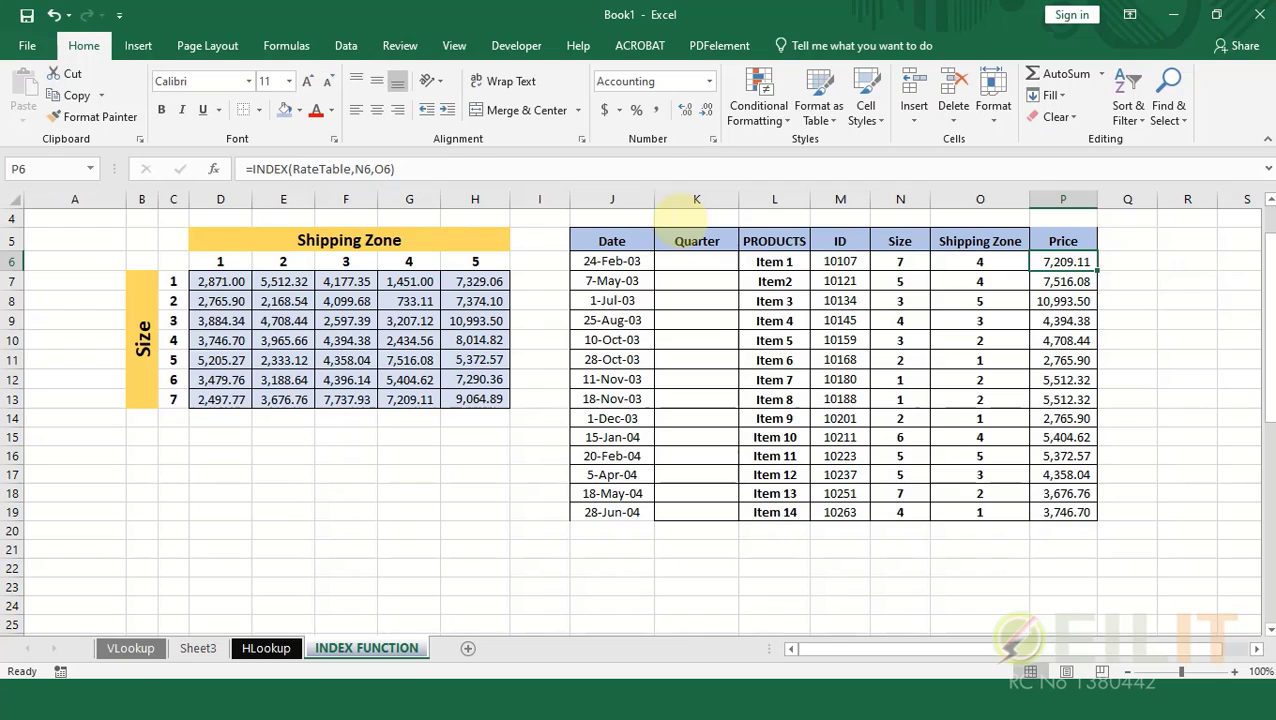
Step: Review the workbook's defined names that are available for use in formulas, without pasting one
key("F3")
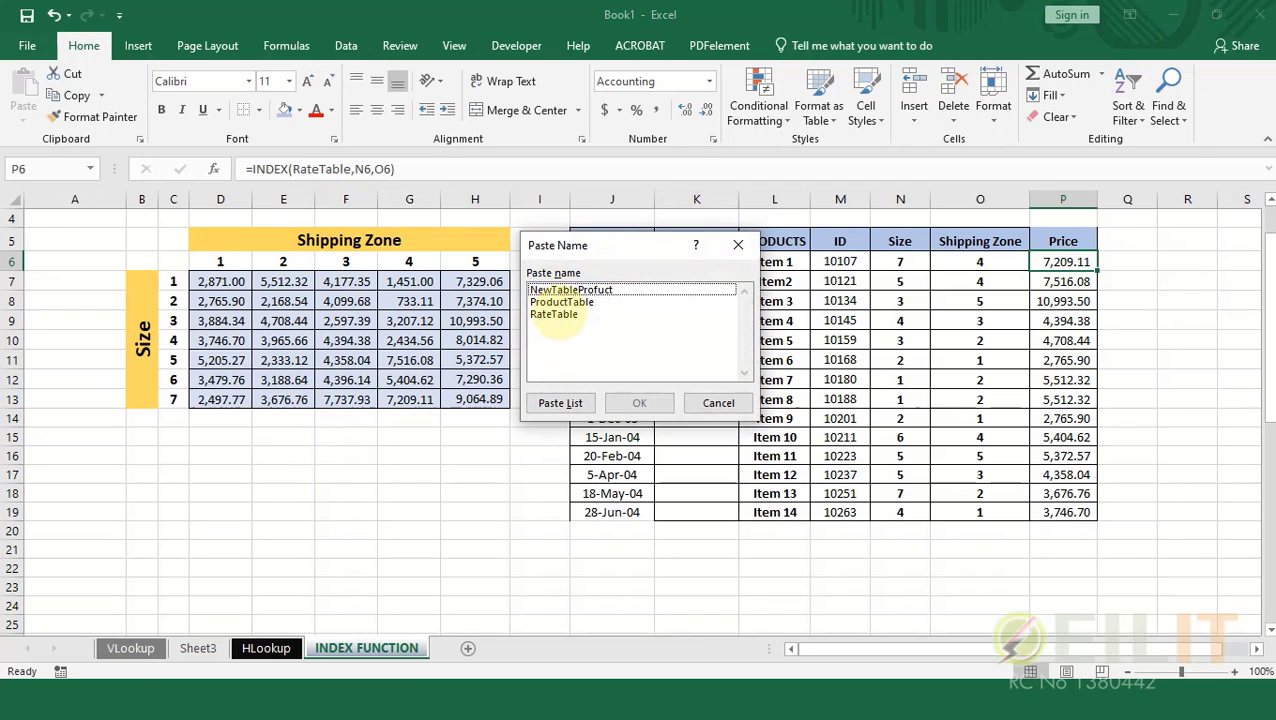
key("Escape")
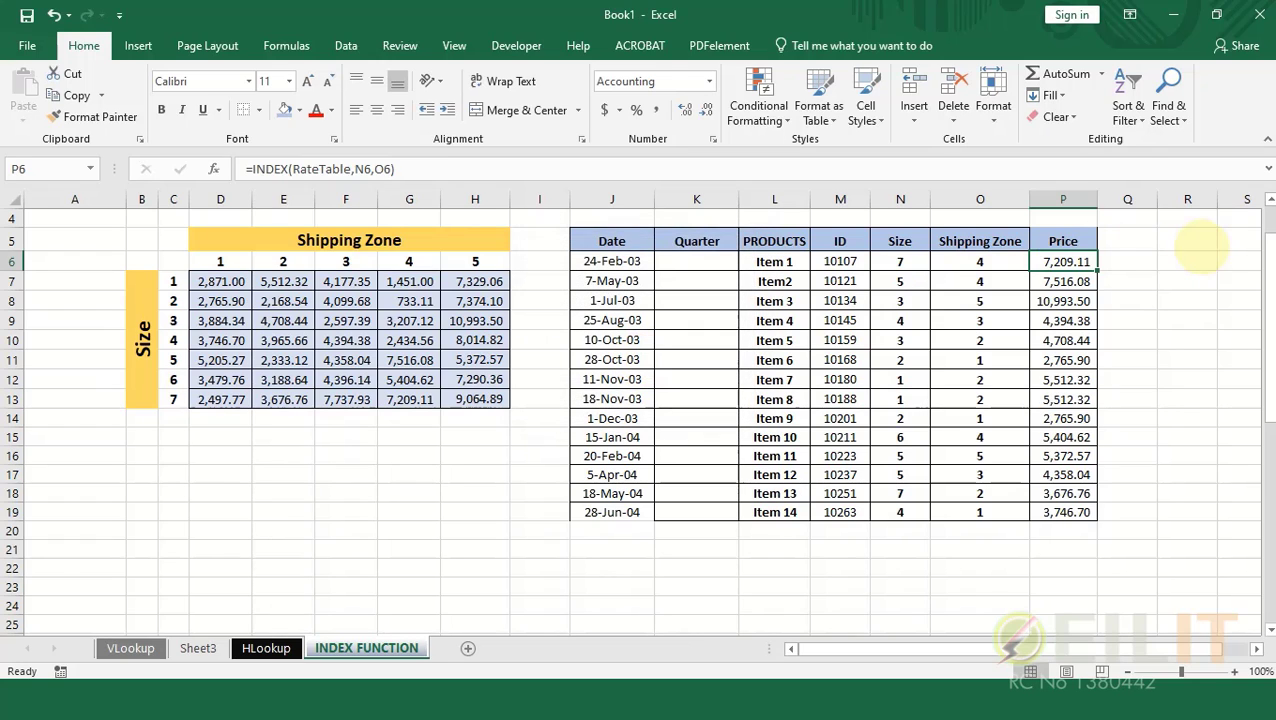
left_click(1200, 245)
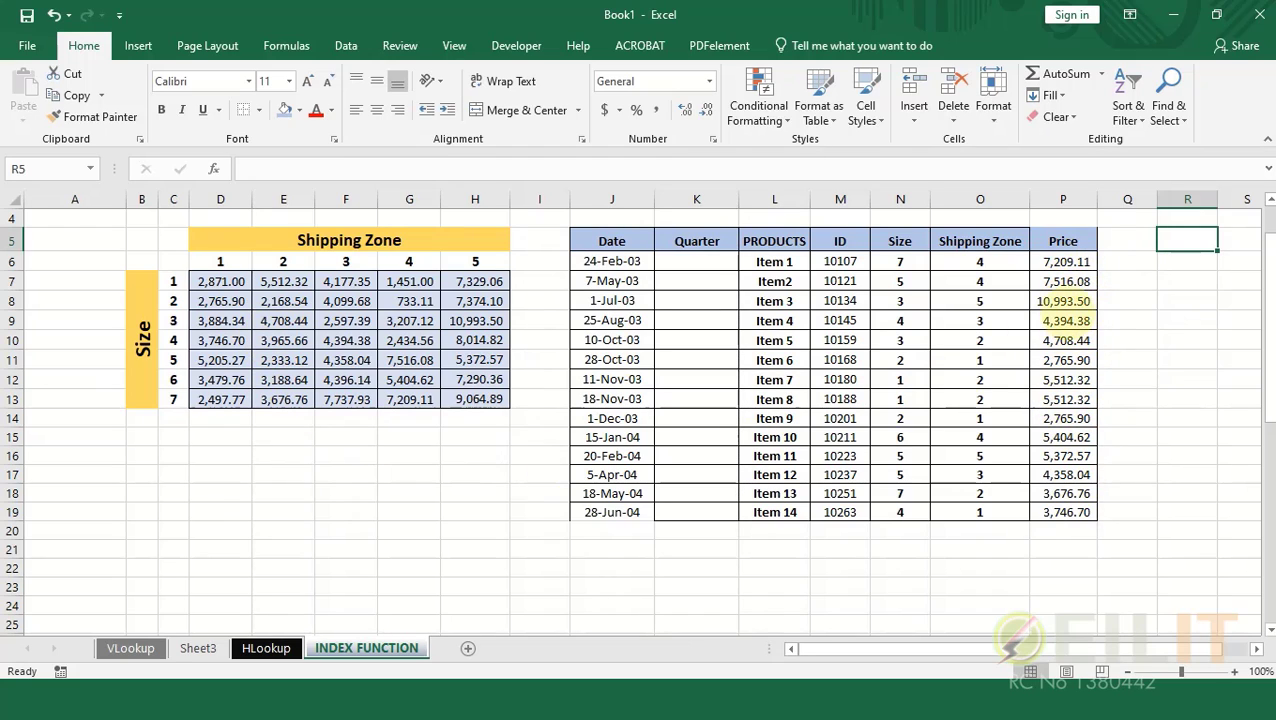
Step: Enter the lookup ID 10159 in cell N3, above the Size column
scroll(1060, 320, "up", 1)
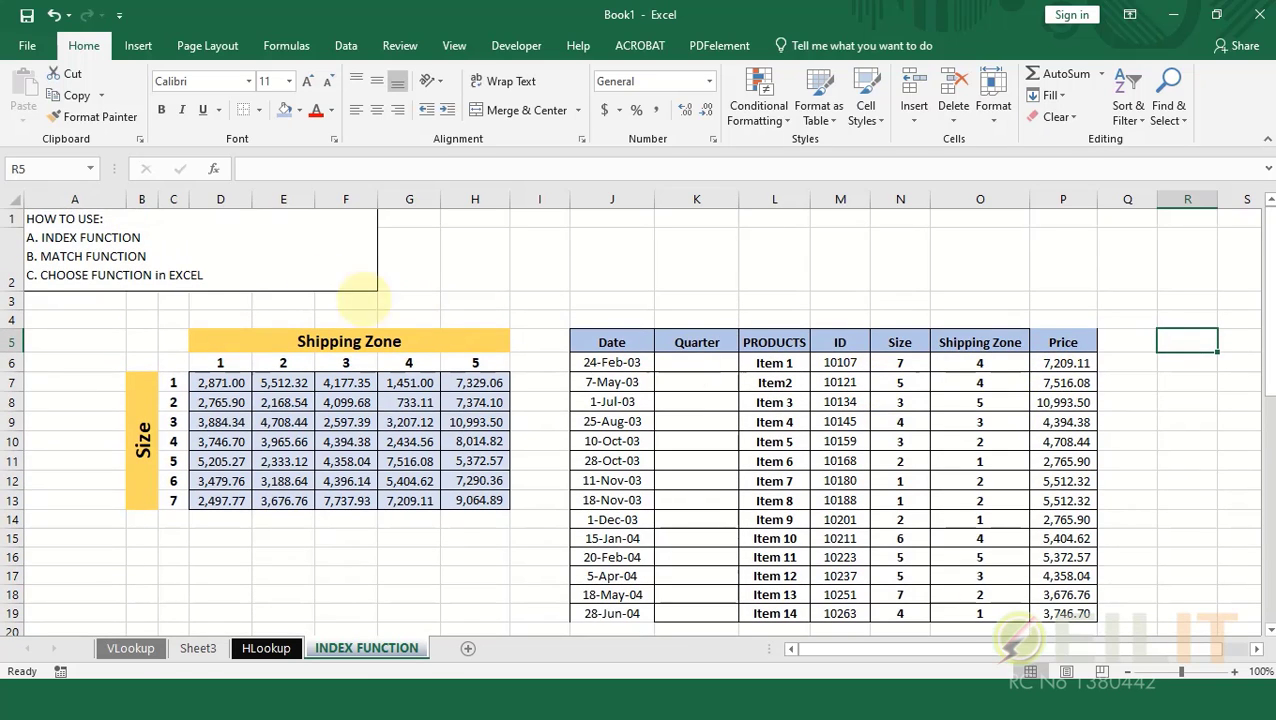
scroll(790, 400, "down", 1)
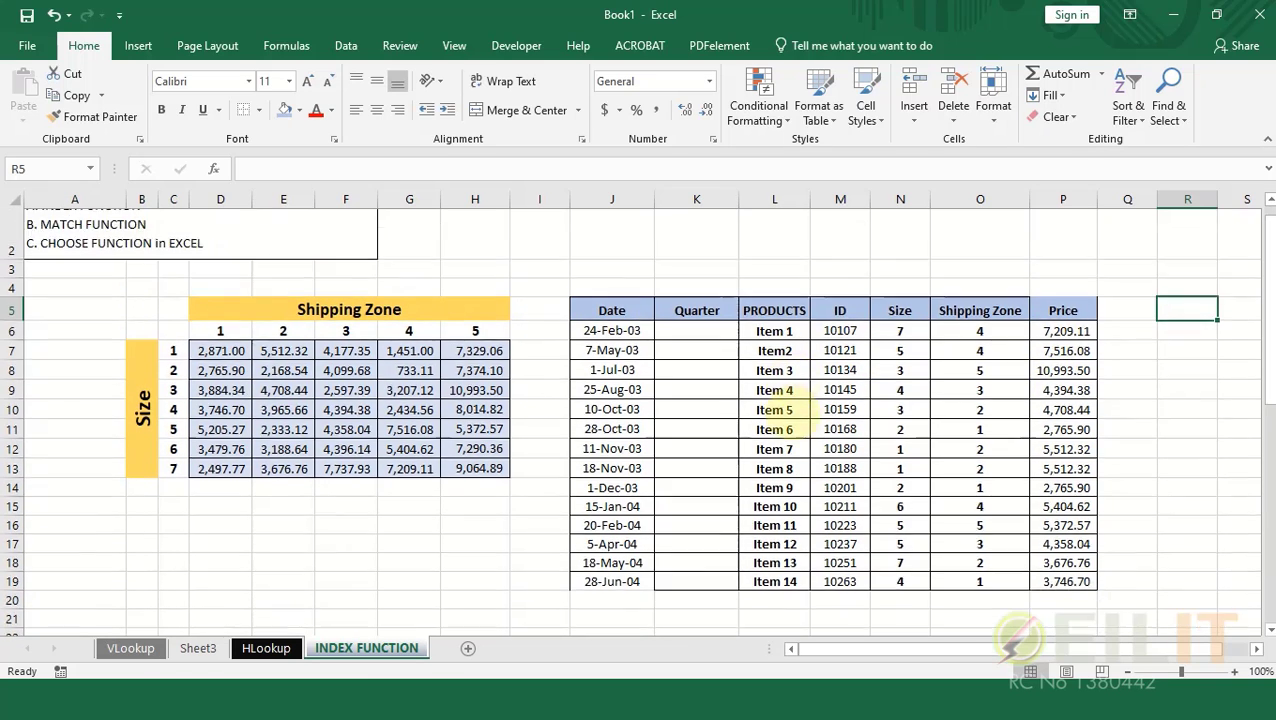
scroll(845, 482, "up", 1)
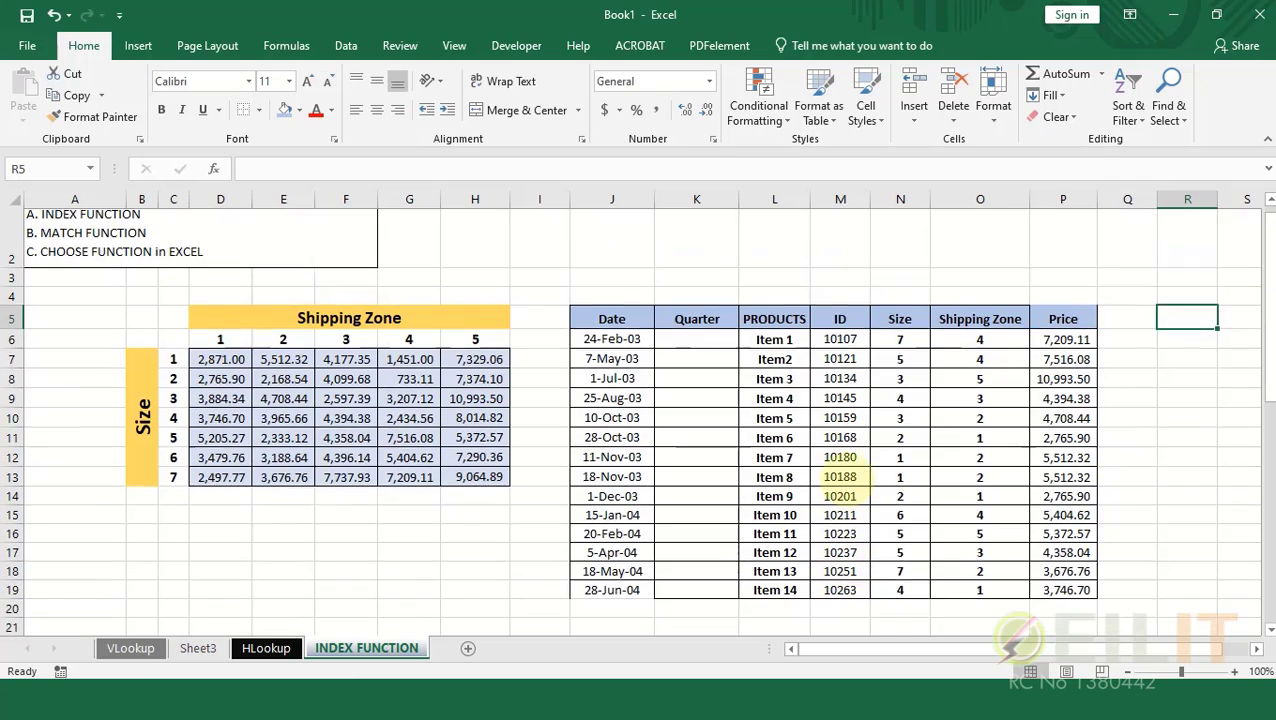
left_click(878, 302)
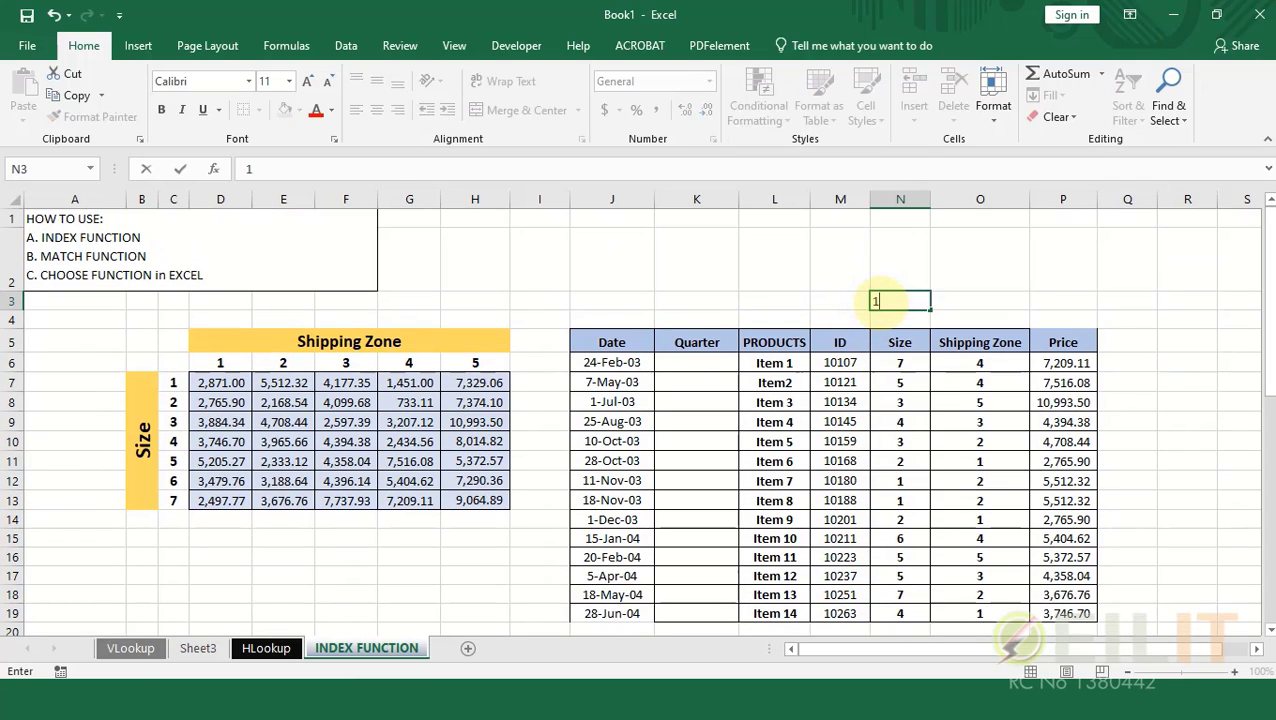
type("10159")
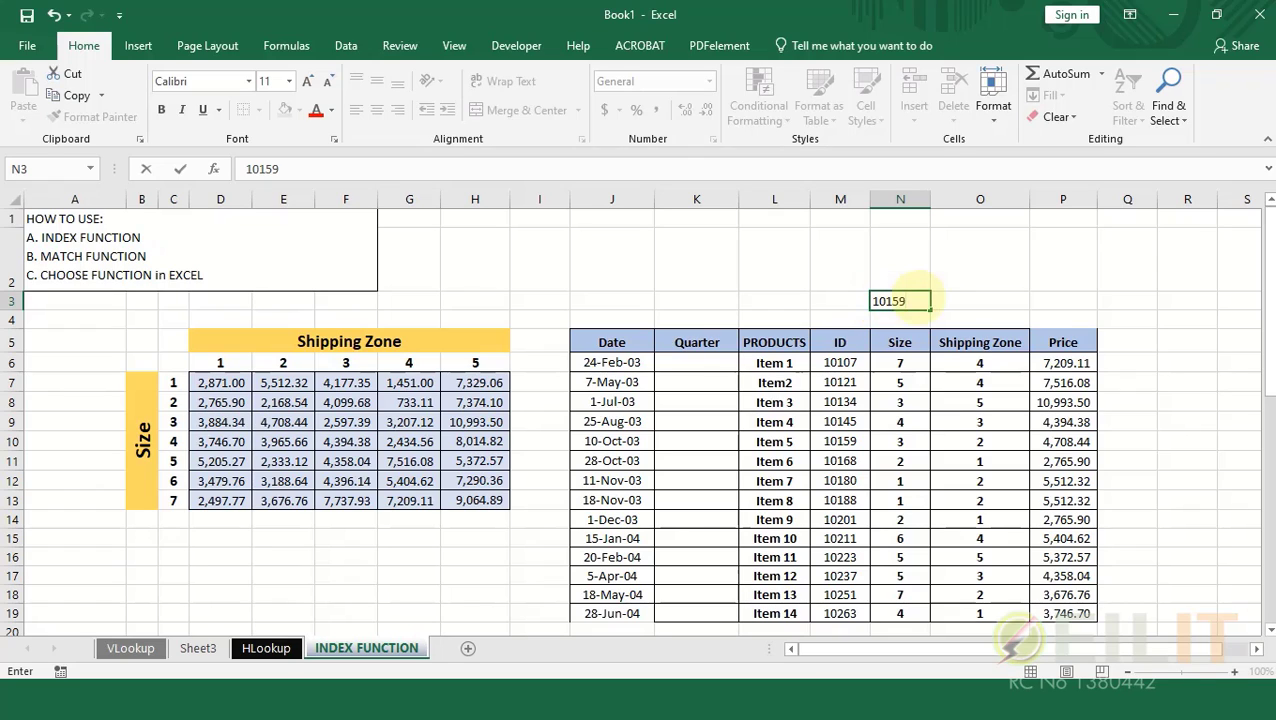
left_click(962, 300)
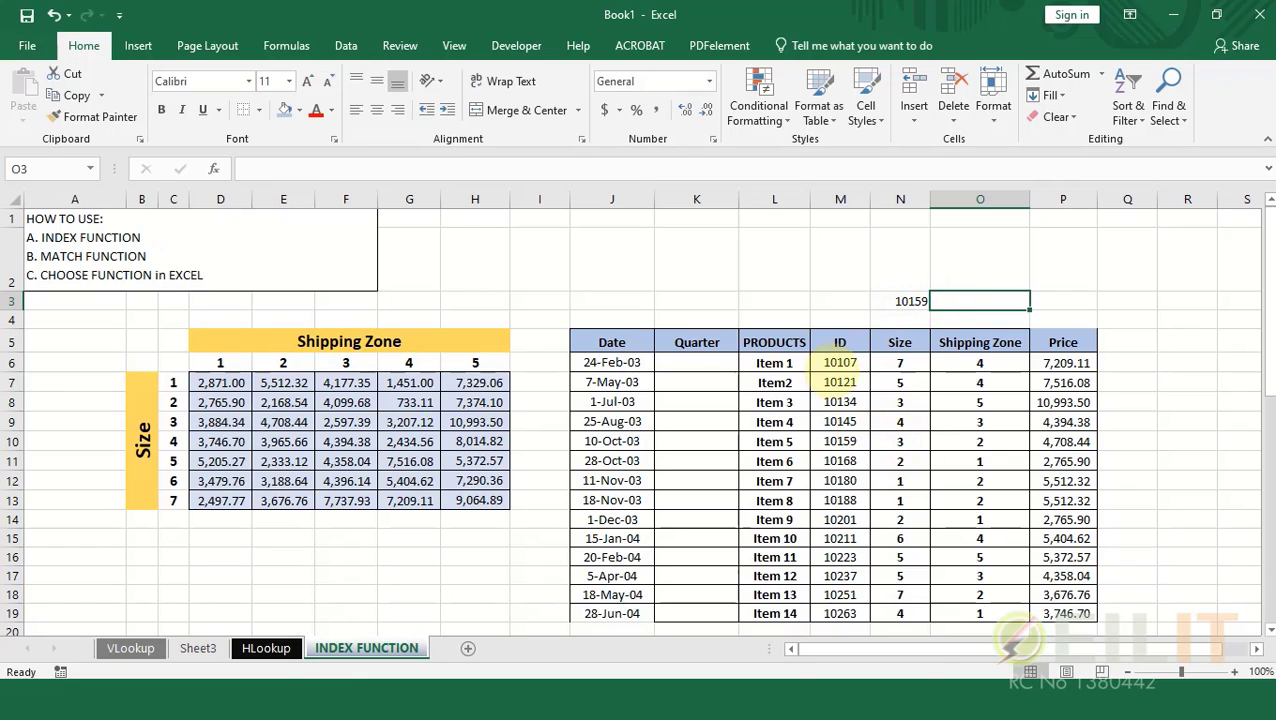
Step: Begin a MATCH formula in O3 with N3 as the lookup value and the whole ID column M:M as the lookup array
left_click_drag(843, 363, 846, 614)
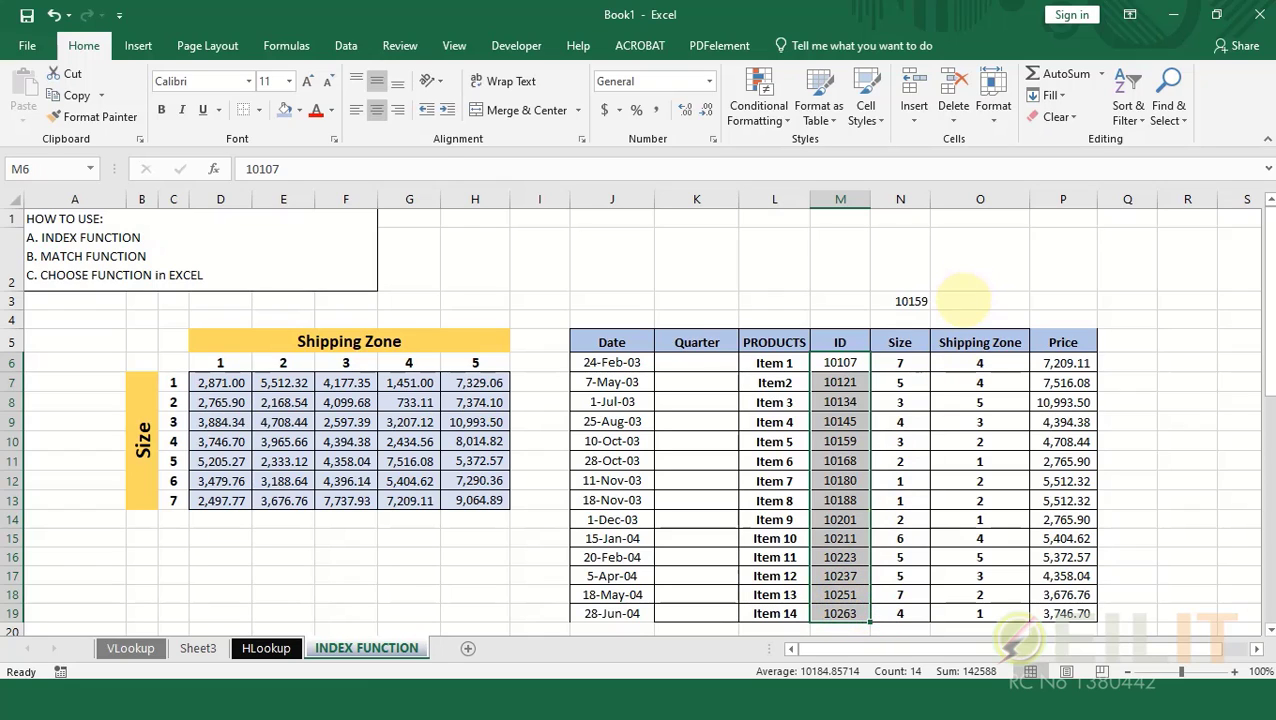
left_click(962, 299)
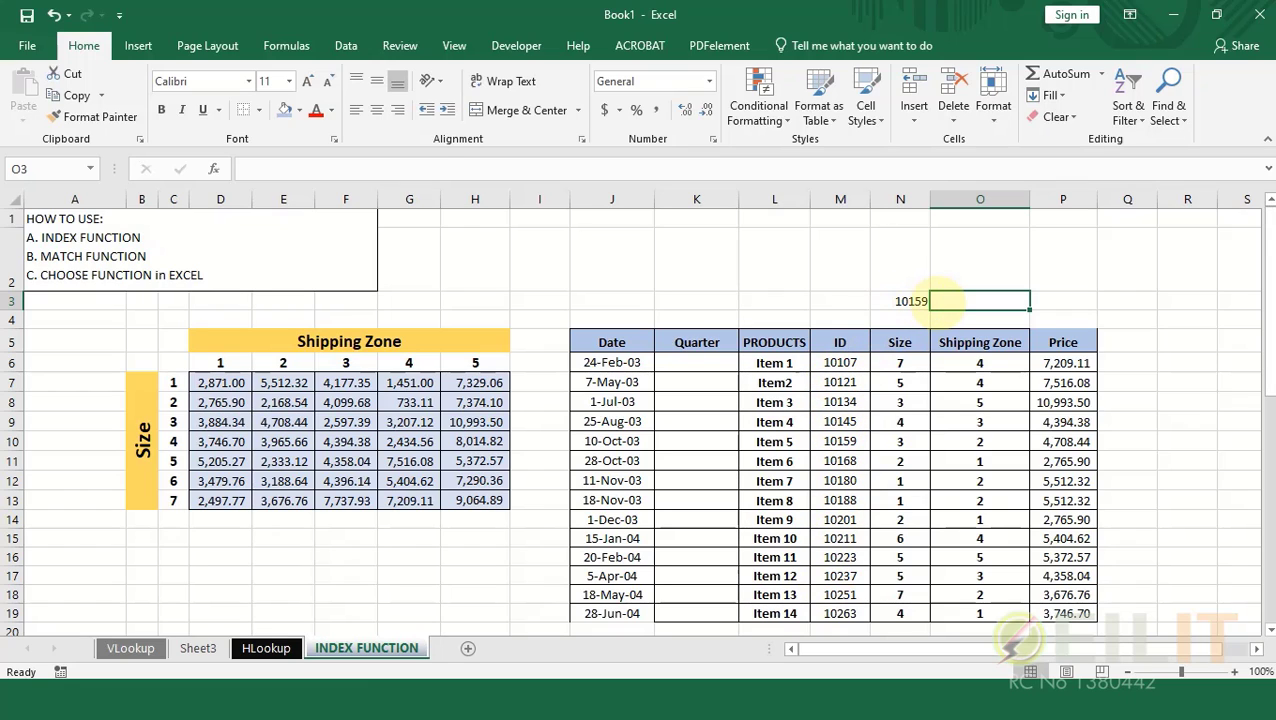
type("=MAT")
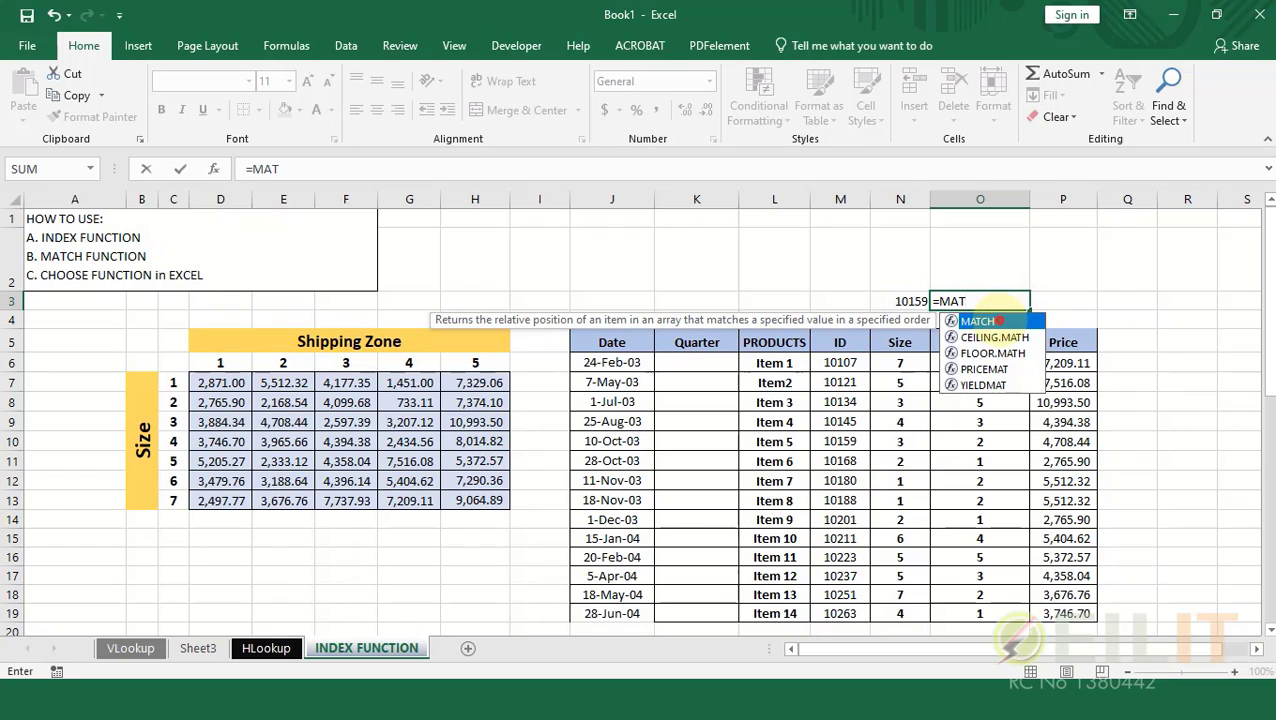
key("Tab")
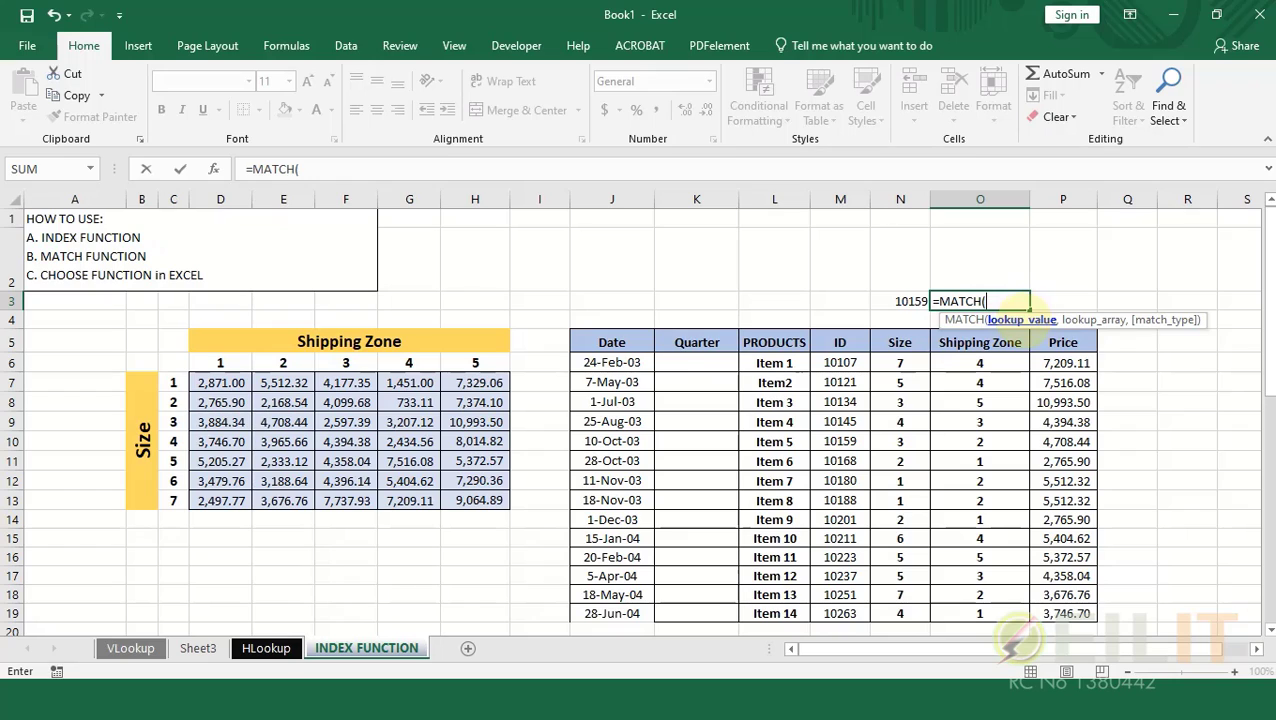
left_click(903, 300)
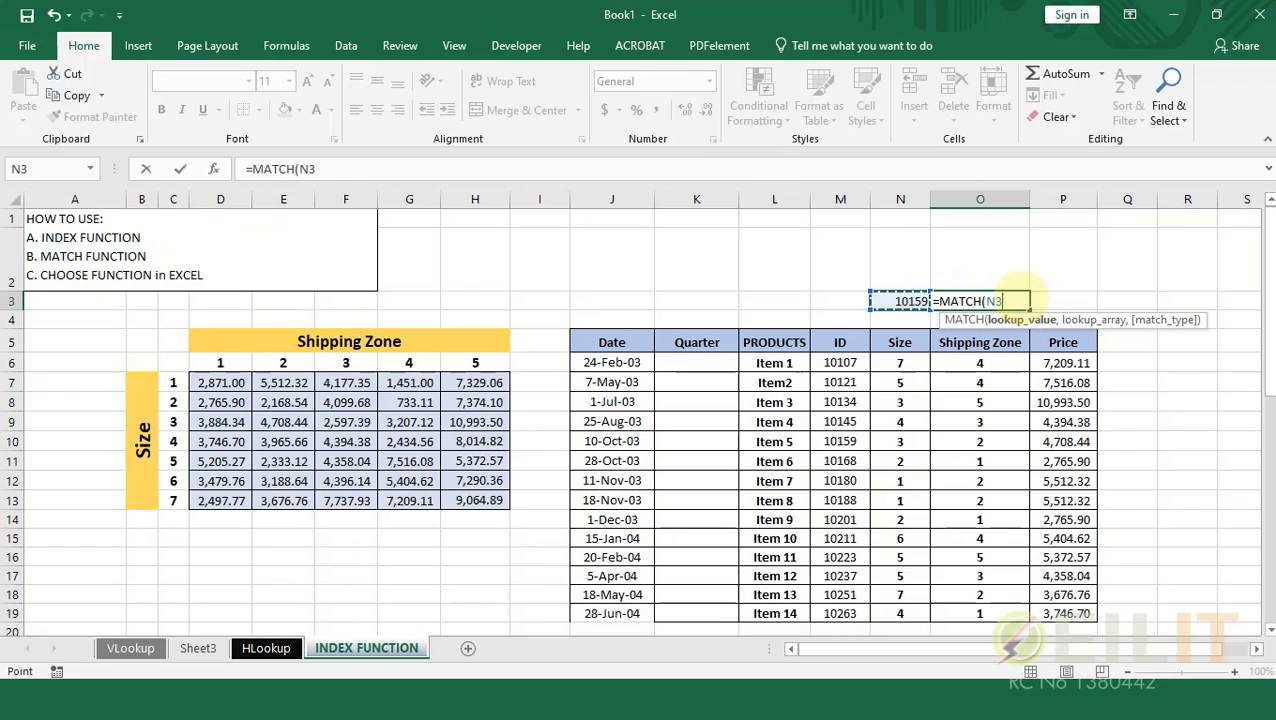
type(",")
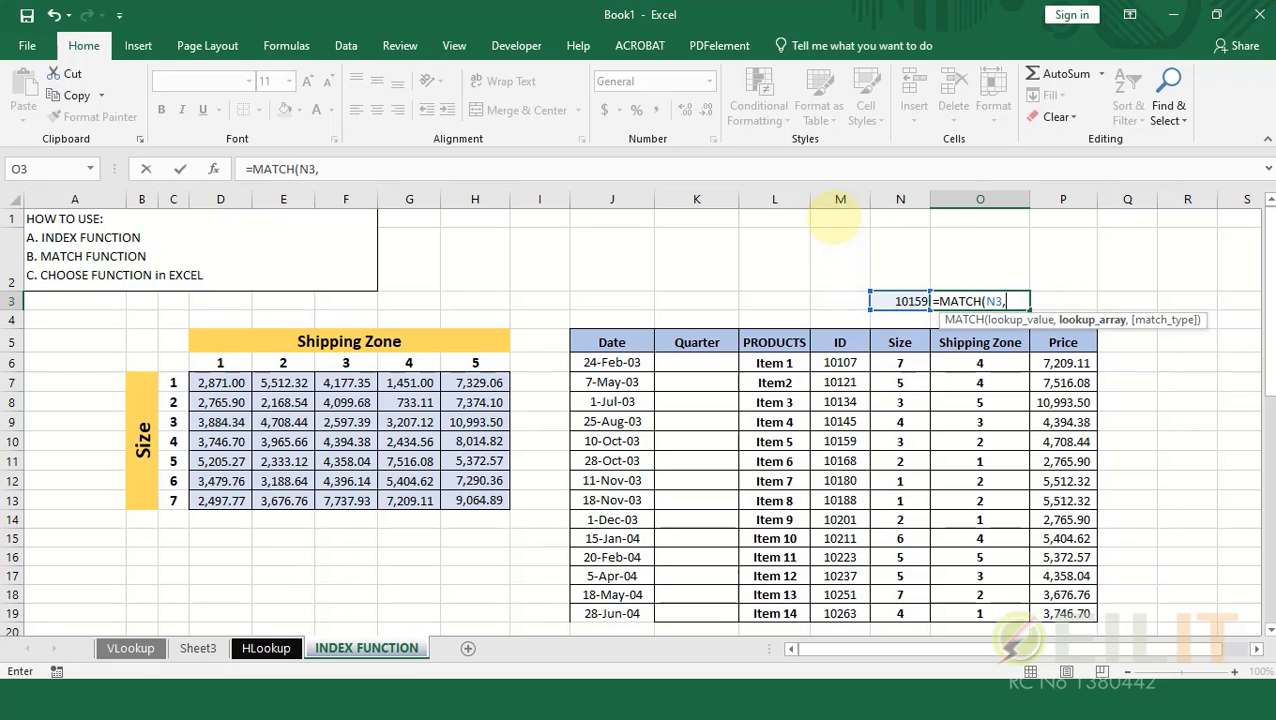
left_click(838, 198)
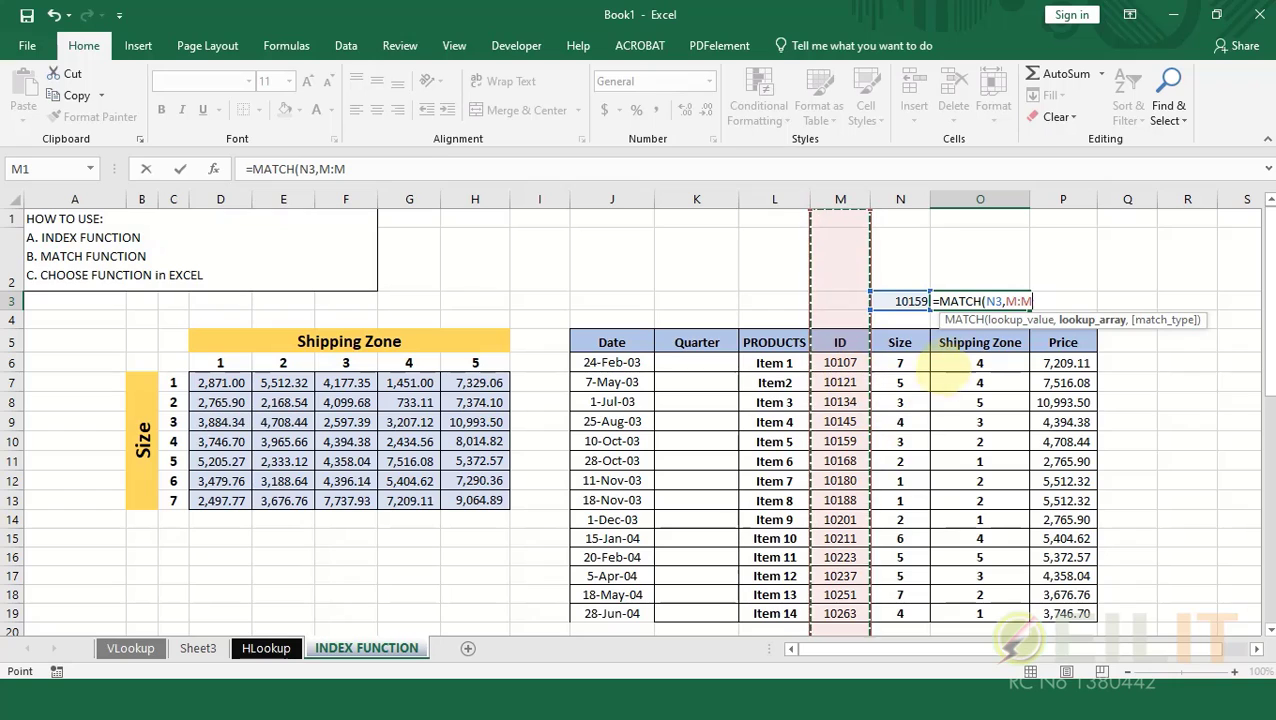
Step: Complete the O3 formula as =MATCH(N3,M:M,0), using the exact match type
type(")")
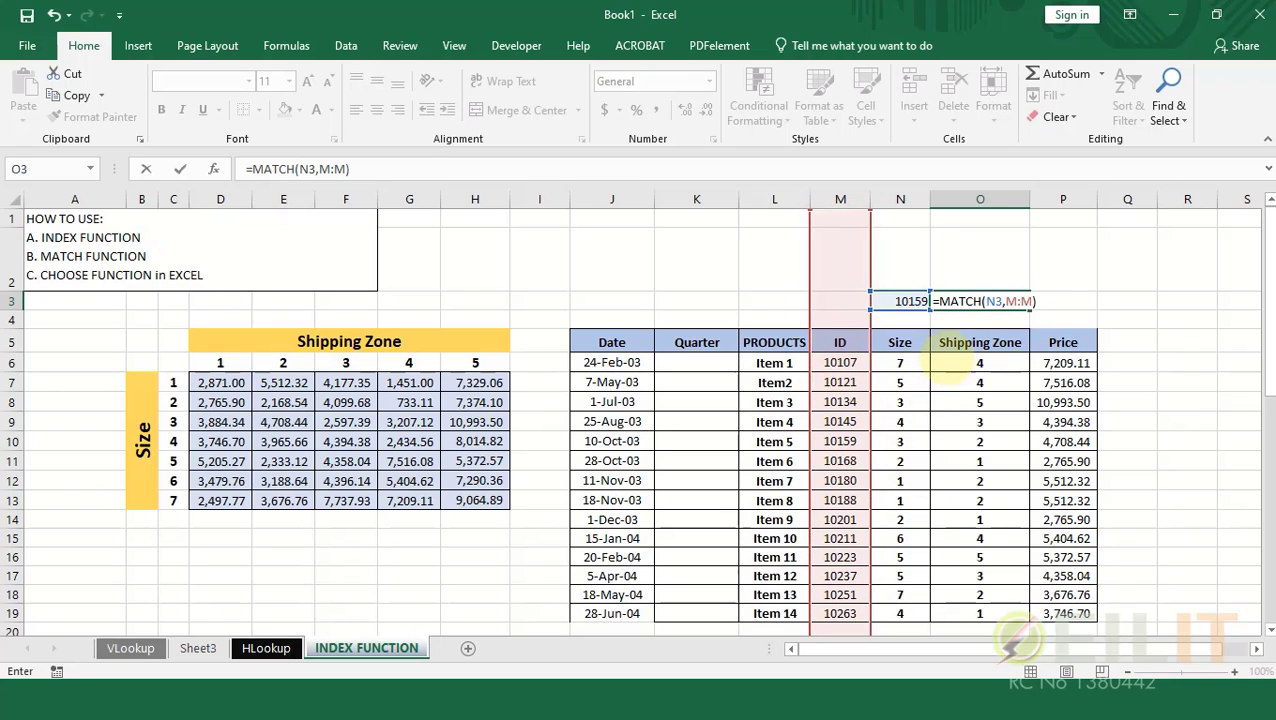
key("BackSpace")
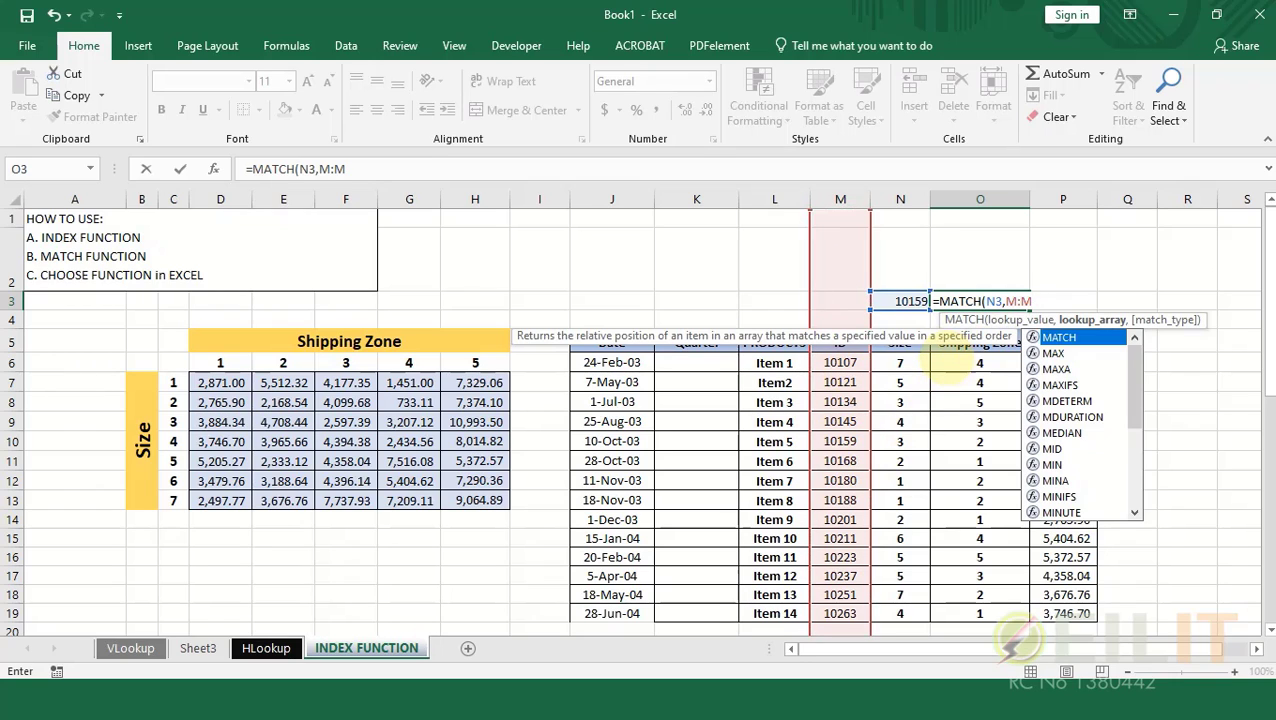
type(",")
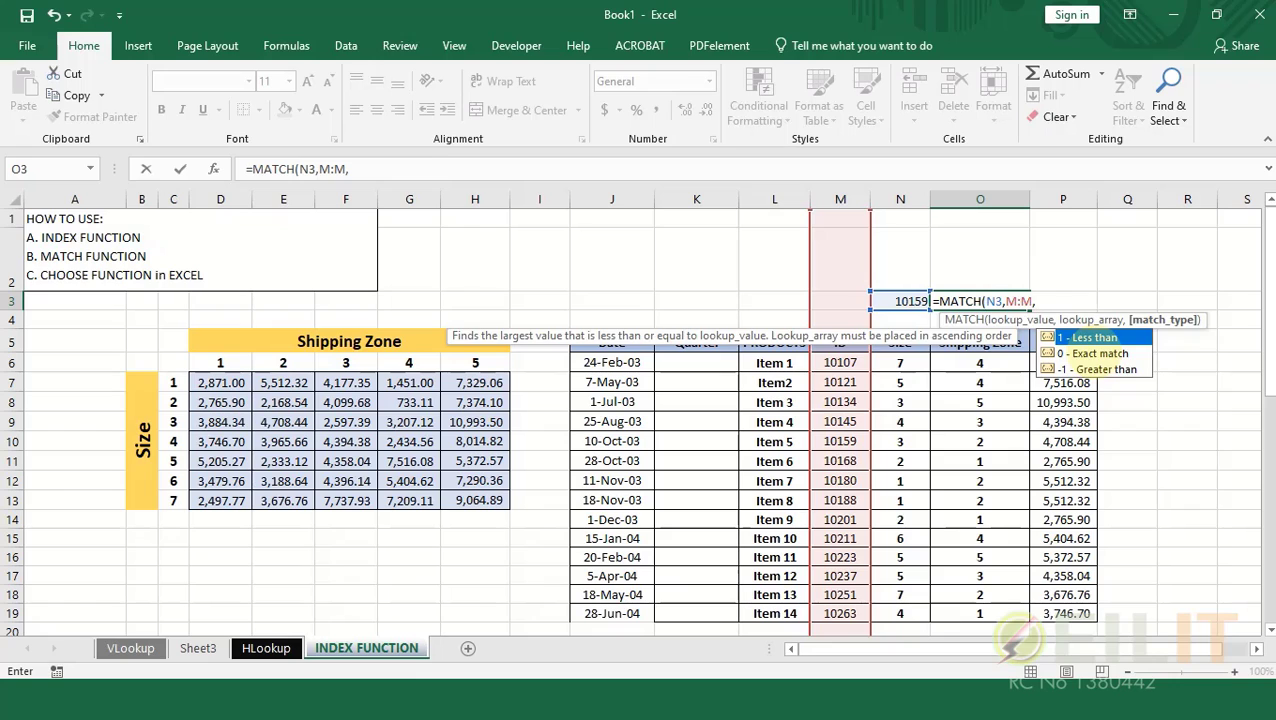
double_click(1093, 353)
left_click(1058, 298)
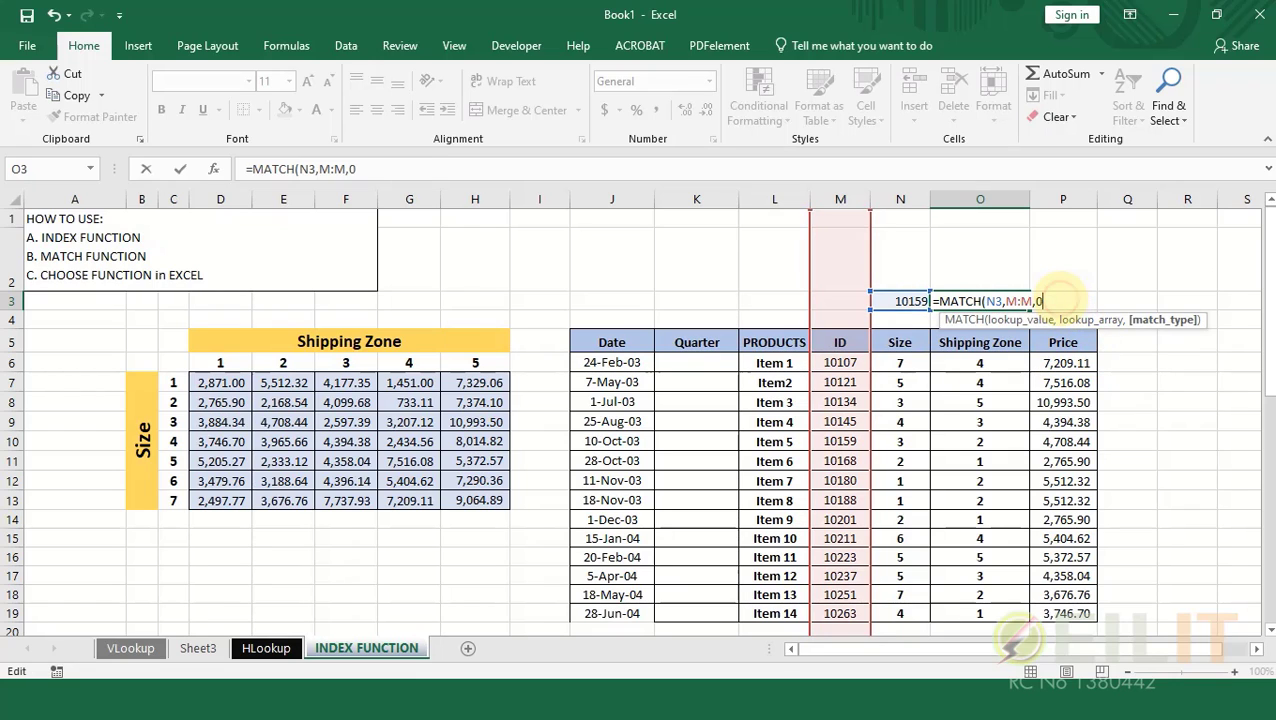
key("Return")
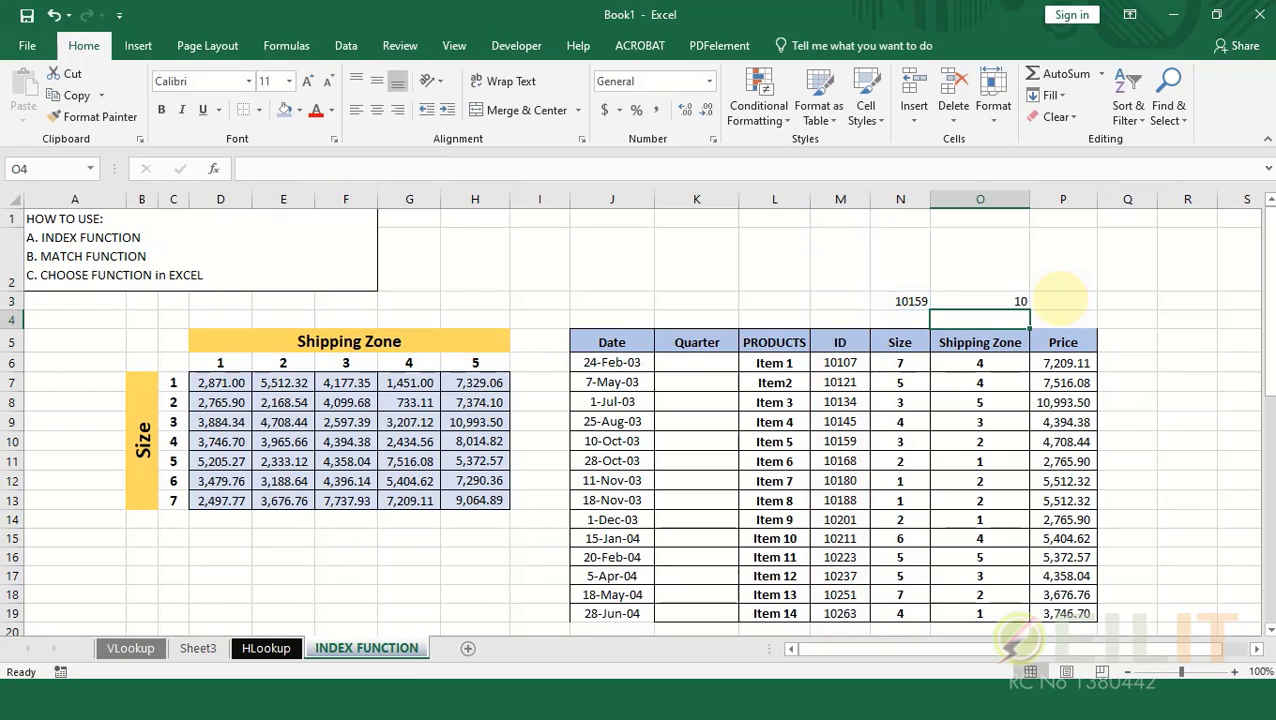
Step: Compare the MATCH result in O3 with worksheet row 10 and examine the formula behind it
left_click(990, 298)
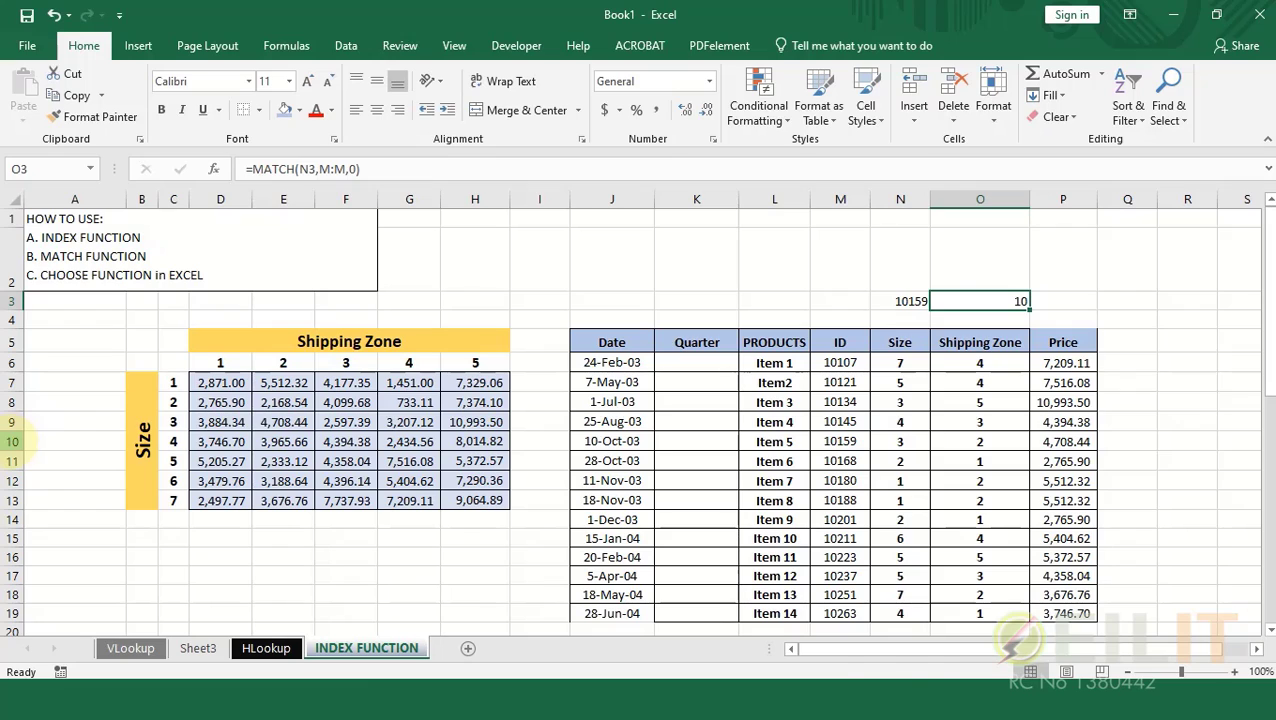
left_click(12, 441)
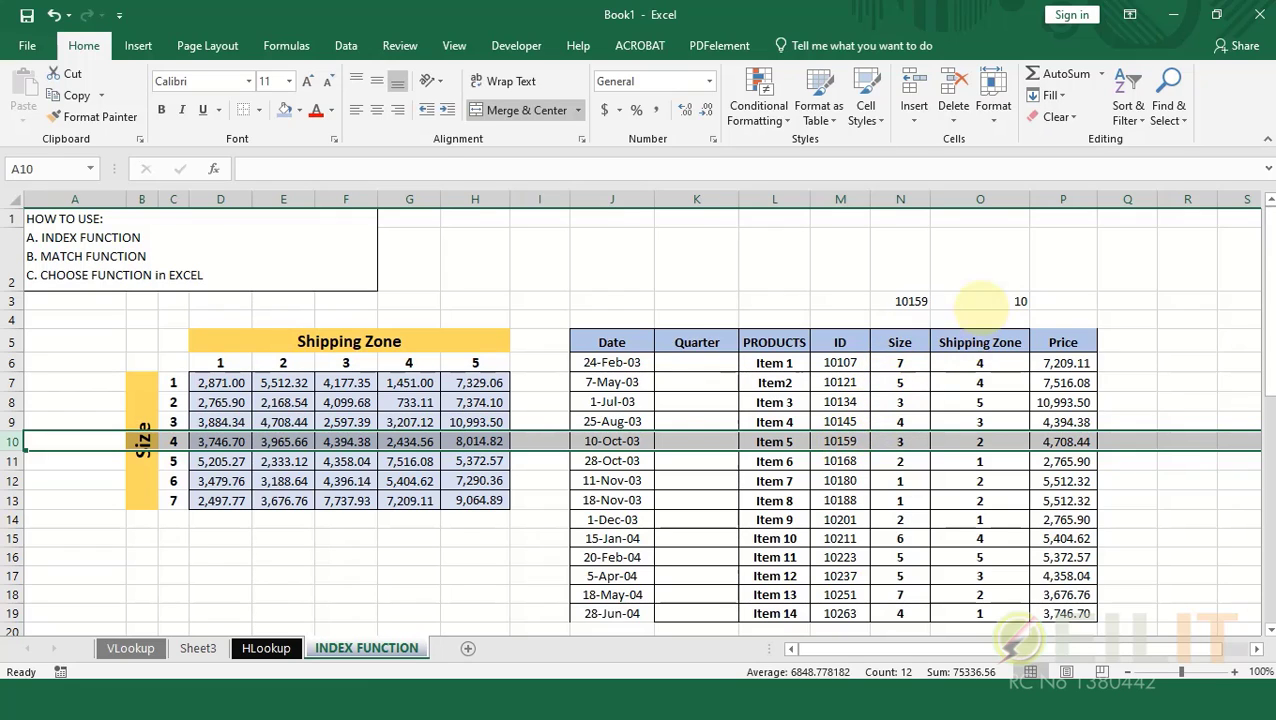
left_click(980, 300)
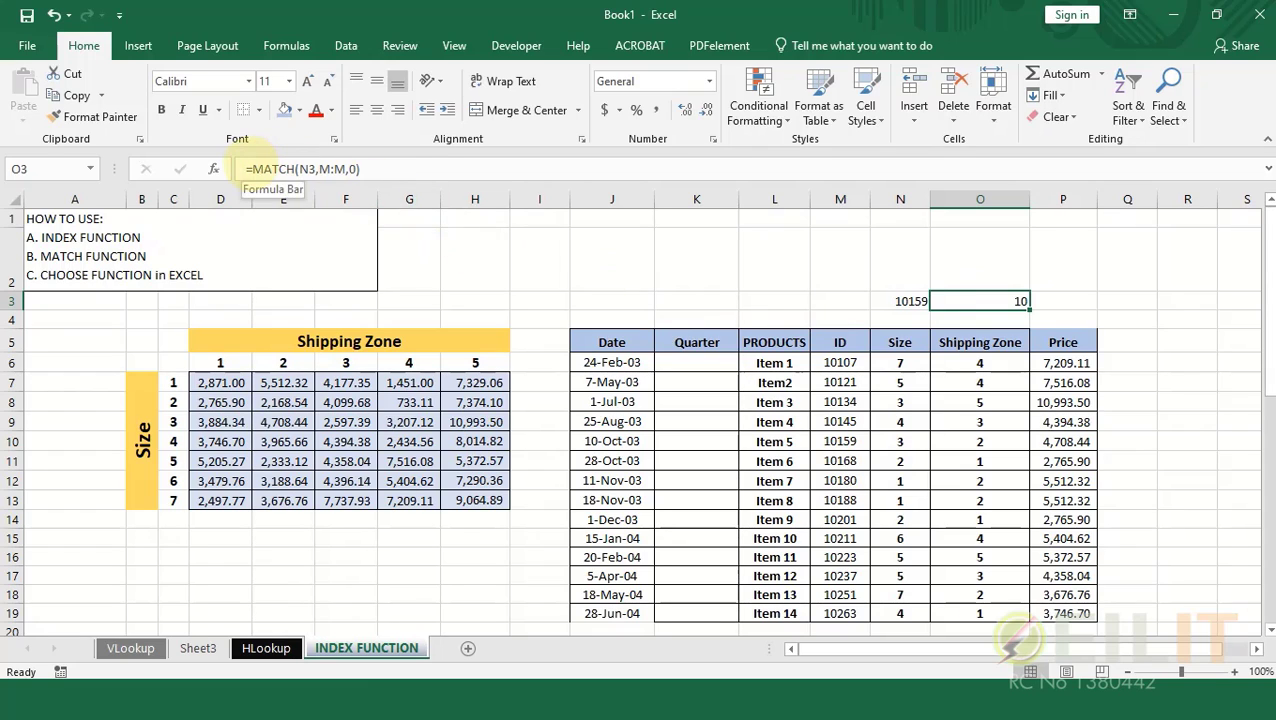
left_click(252, 169)
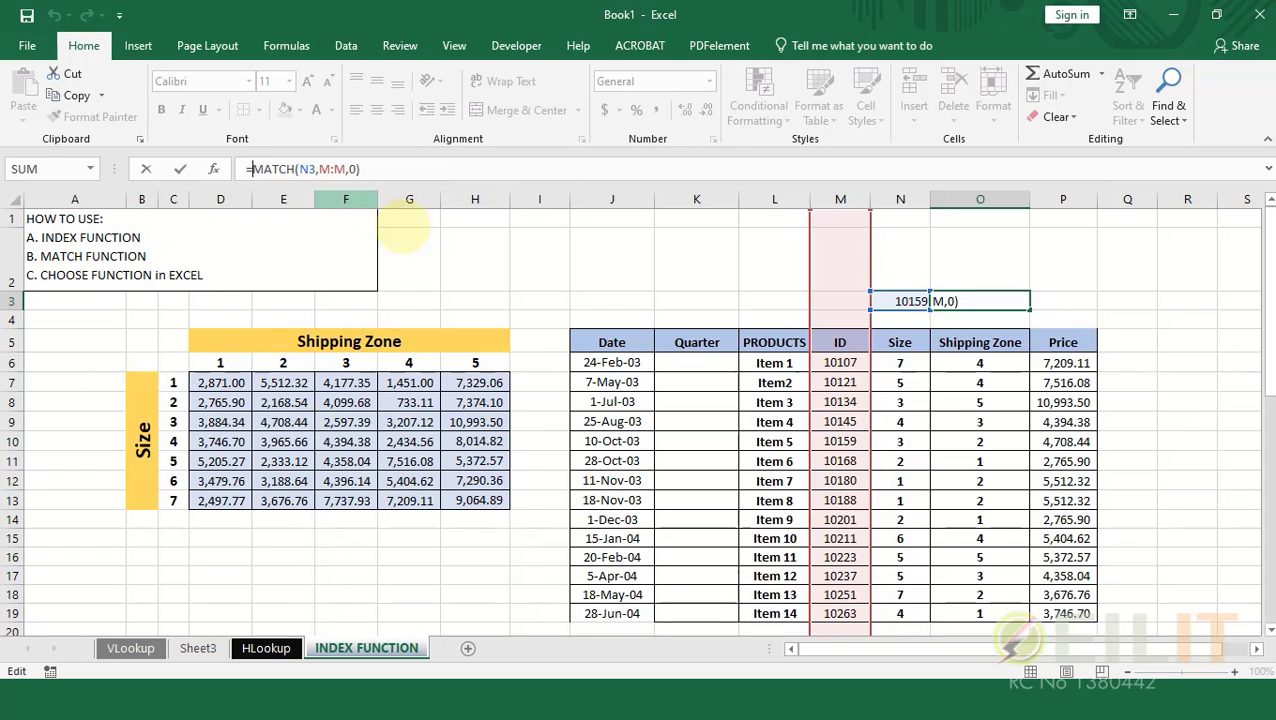
key("ctrl+Return")
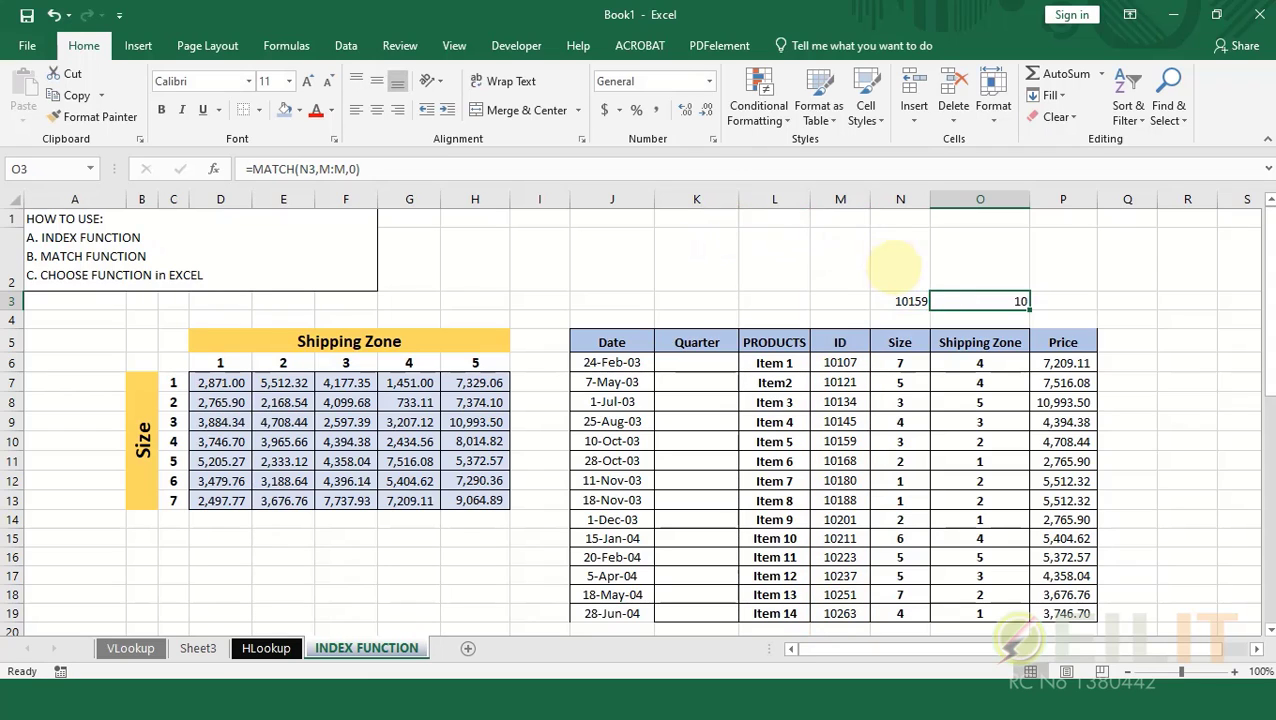
Step: Change the lookup ID in N3 to 10150
left_click(905, 300)
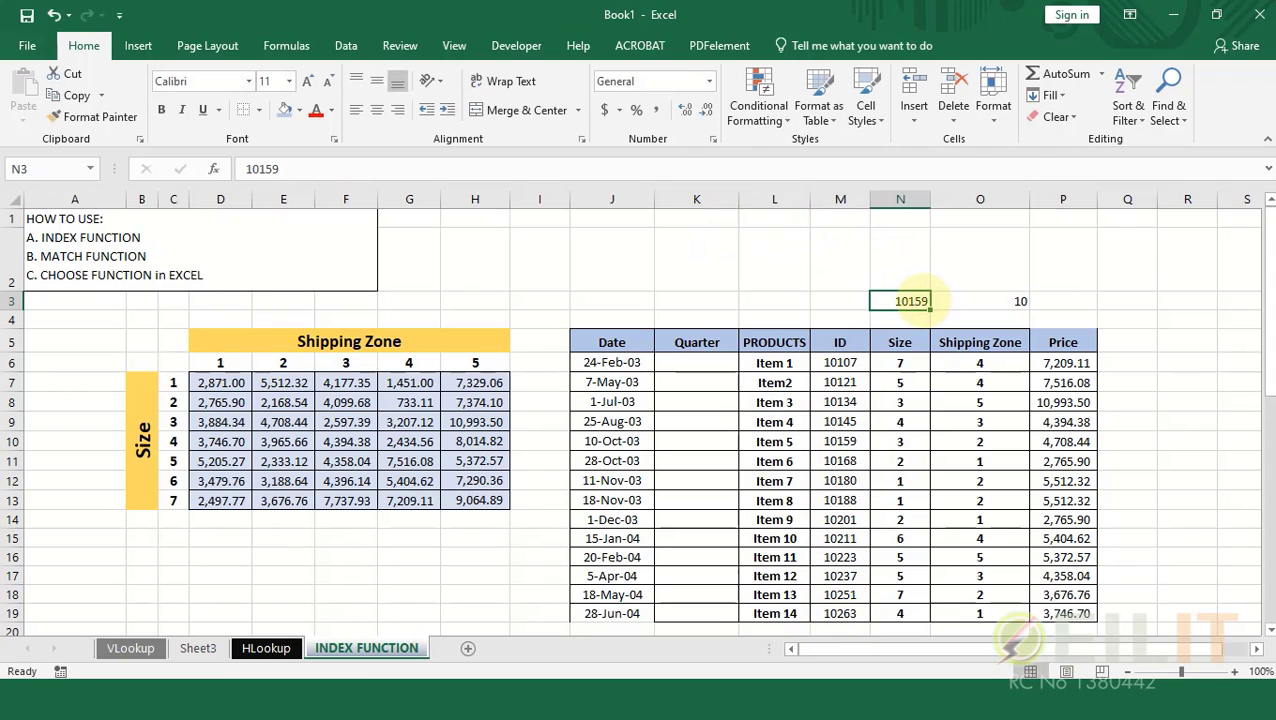
double_click(924, 300)
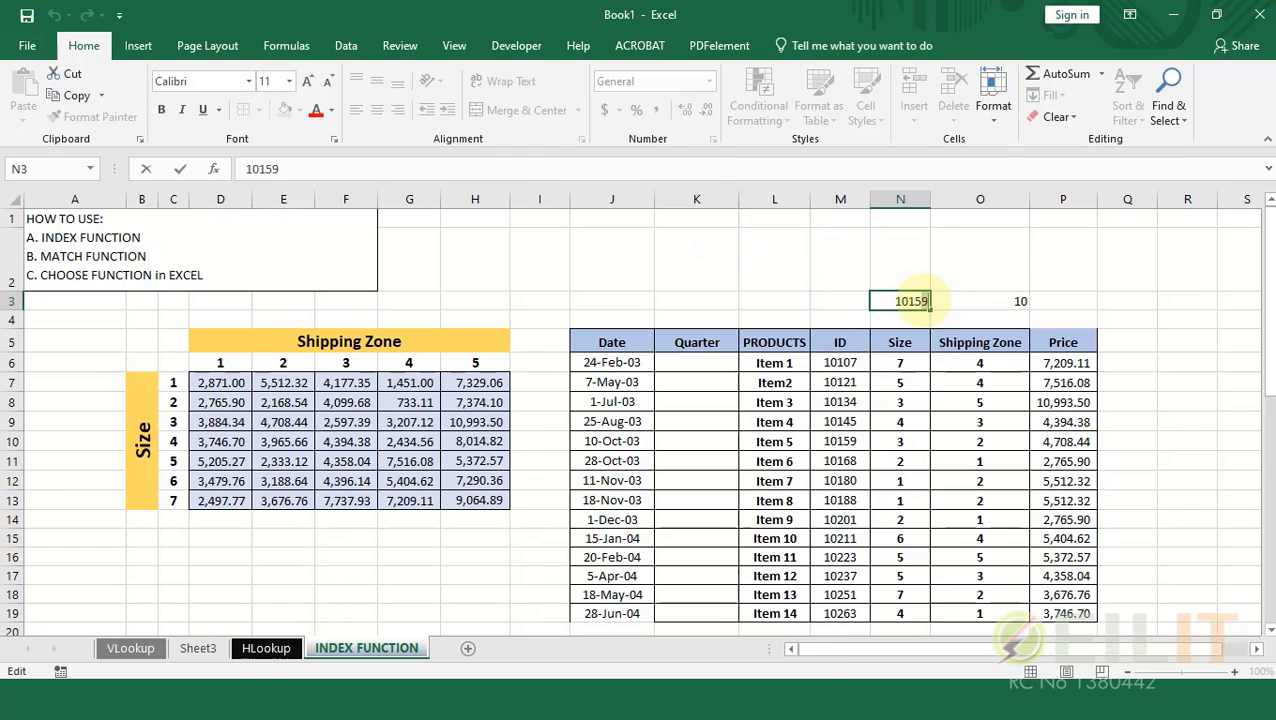
key("BackSpace")
type("0")
key("Return")
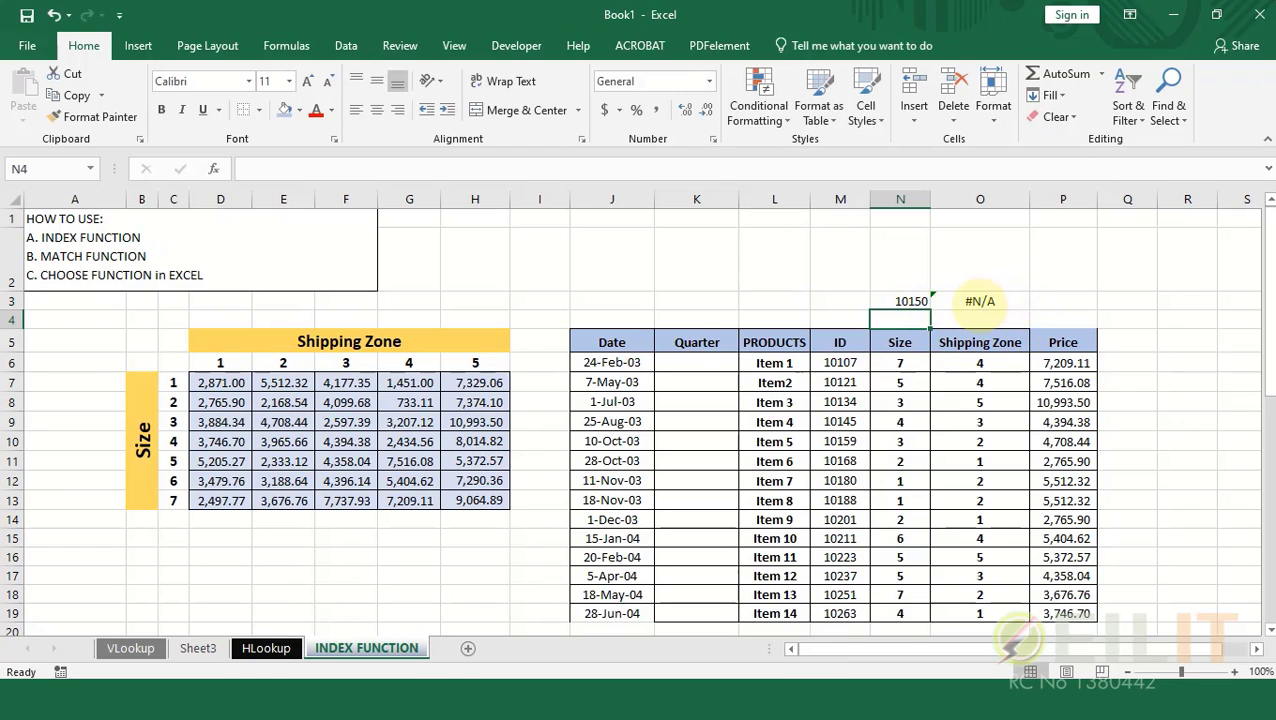
Step: Wrap the MATCH formula in O3 in an IFERROR function, keeping MATCH(N3,M:M,0) as its value argument
left_click(993, 303)
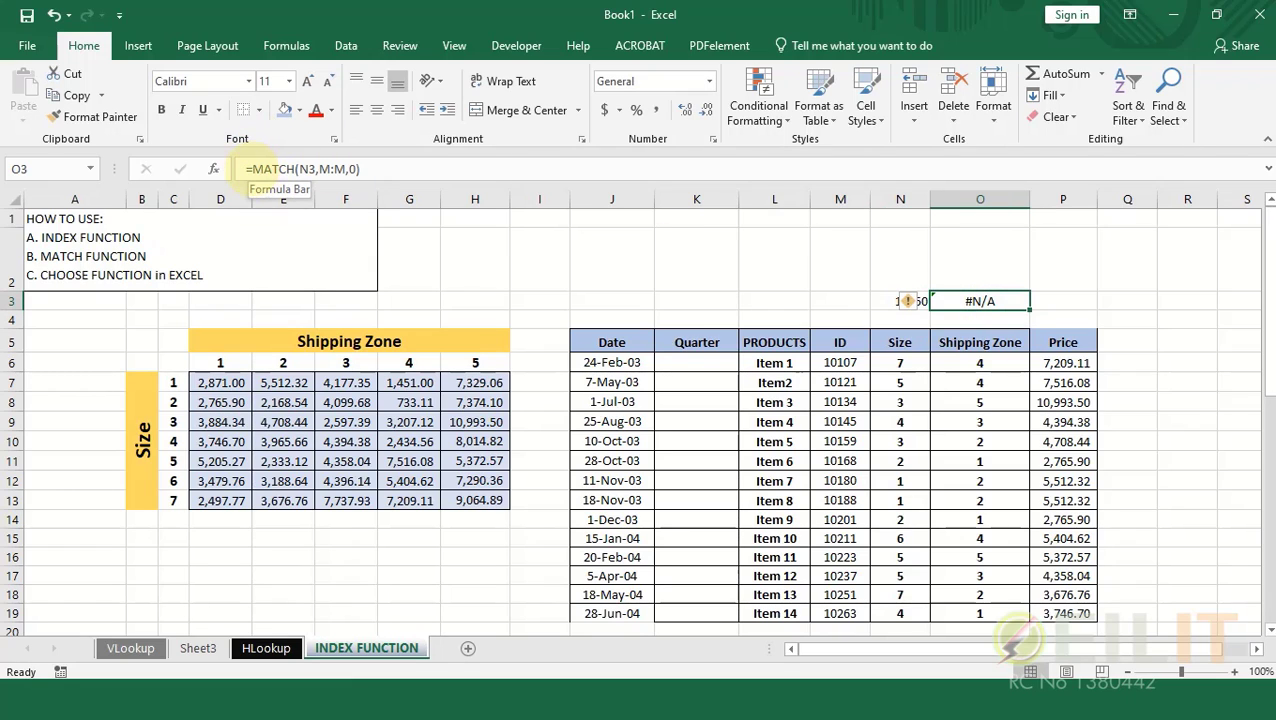
left_click(251, 170)
type("IF")
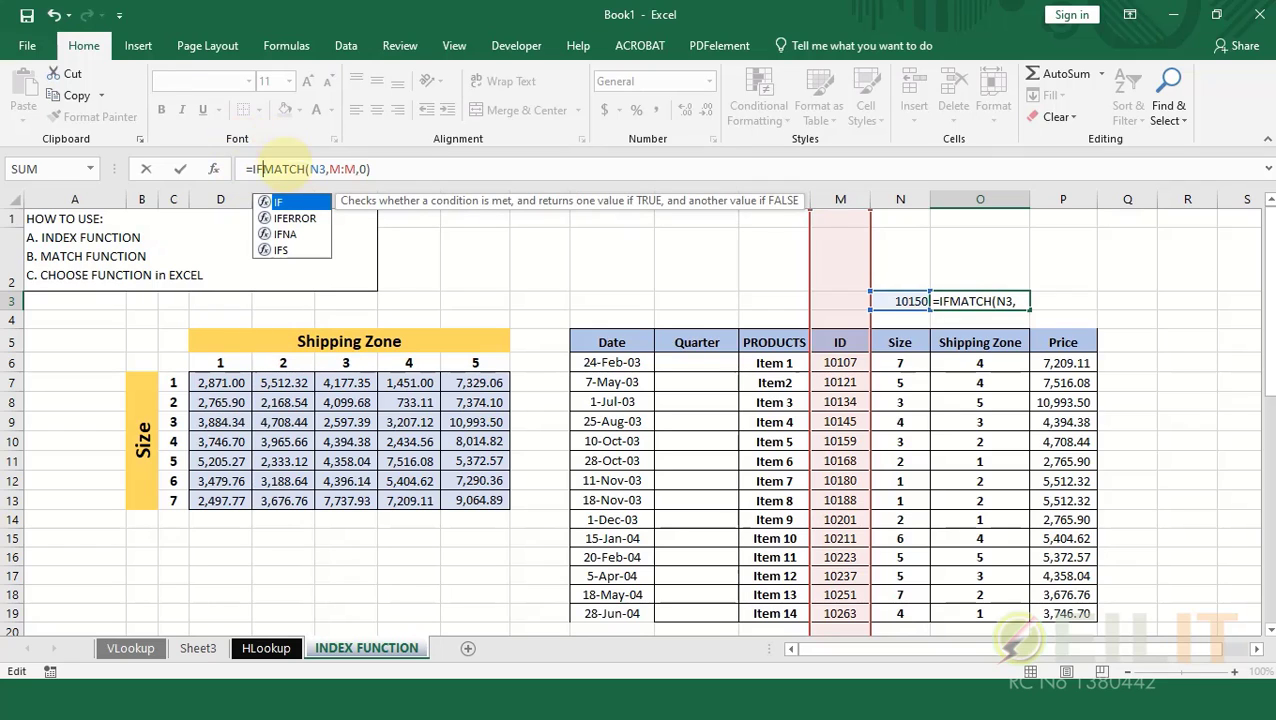
double_click(295, 218)
left_click(412, 169)
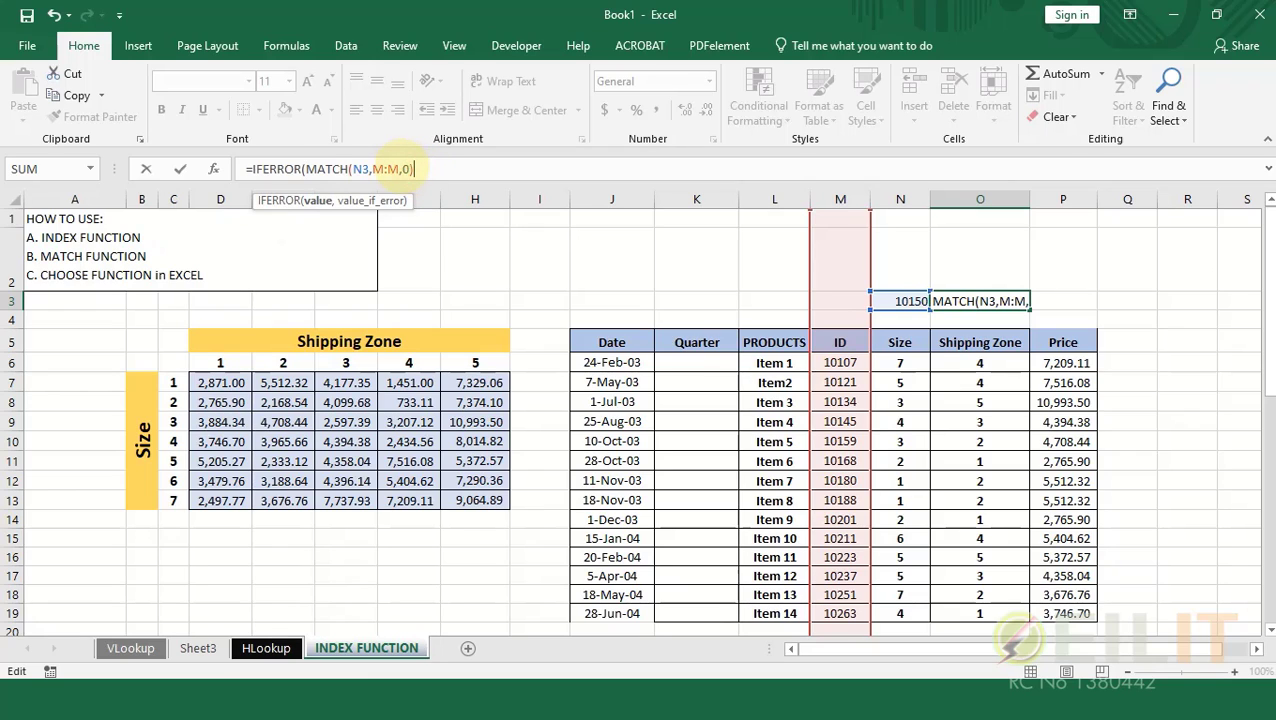
left_click_drag(412, 169, 306, 169)
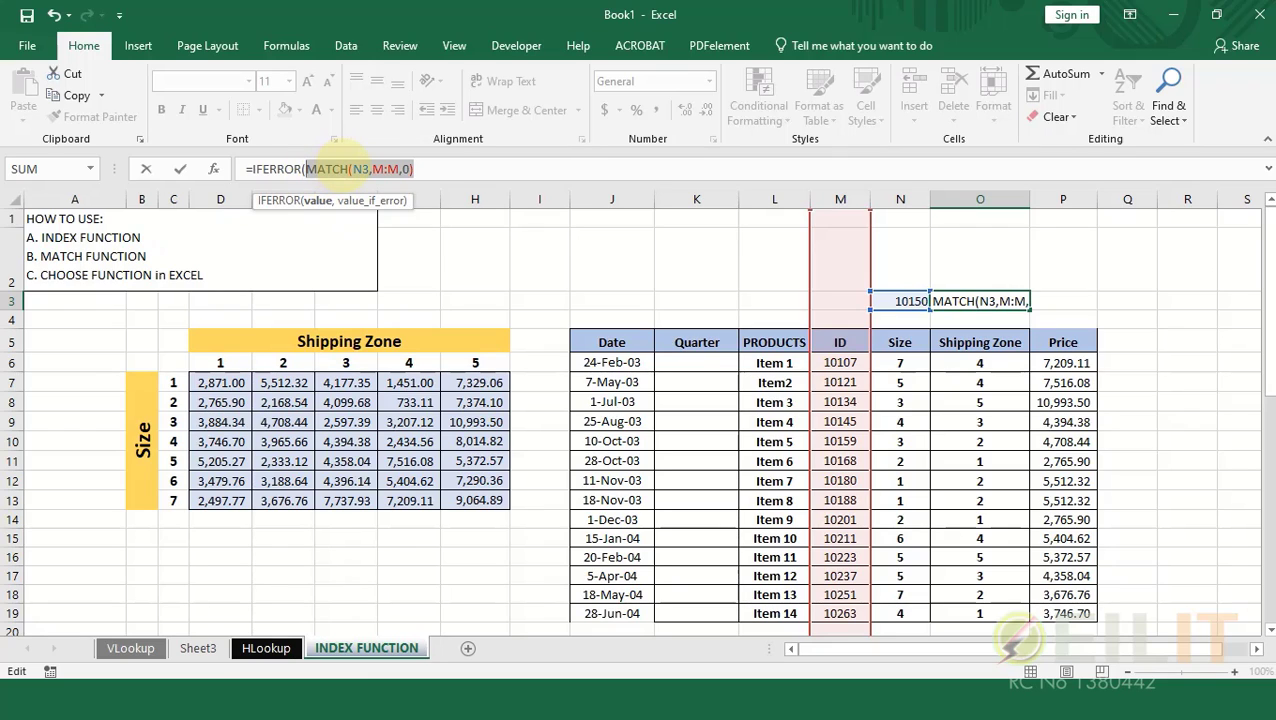
left_click(412, 169)
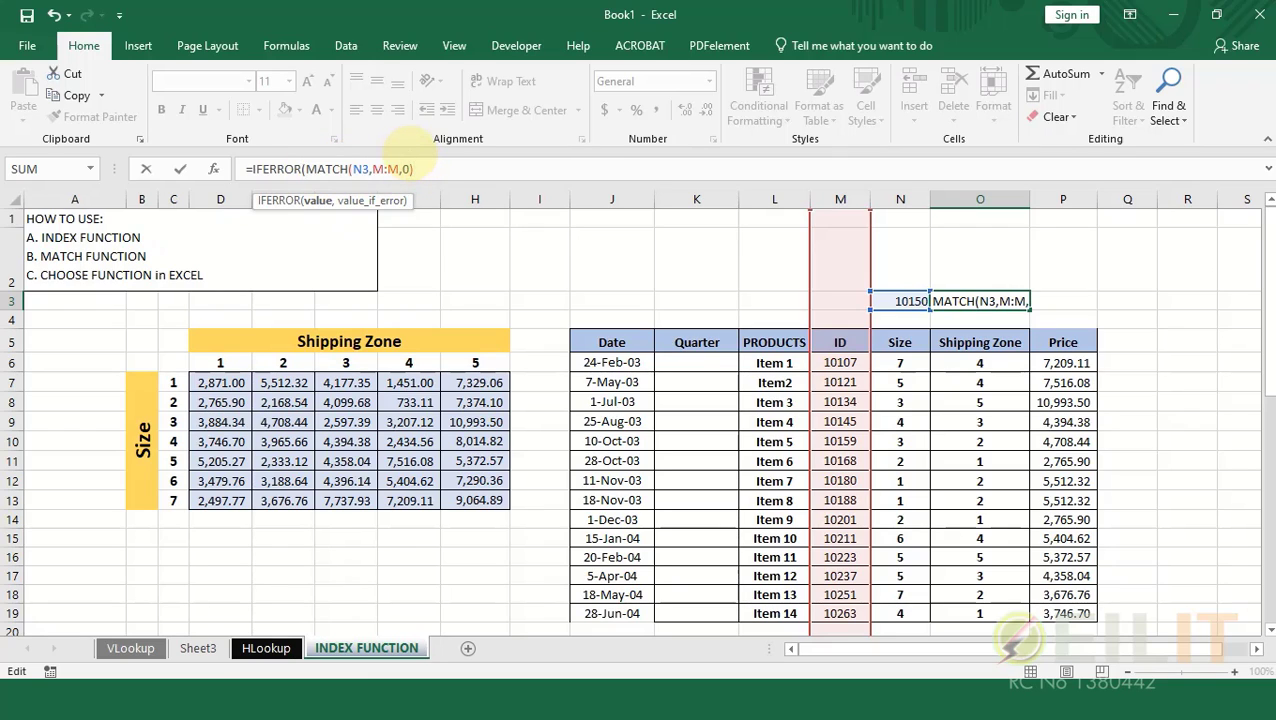
Step: Complete the IFERROR formula in O3 with "Not Found" as the value returned on error
type(",")
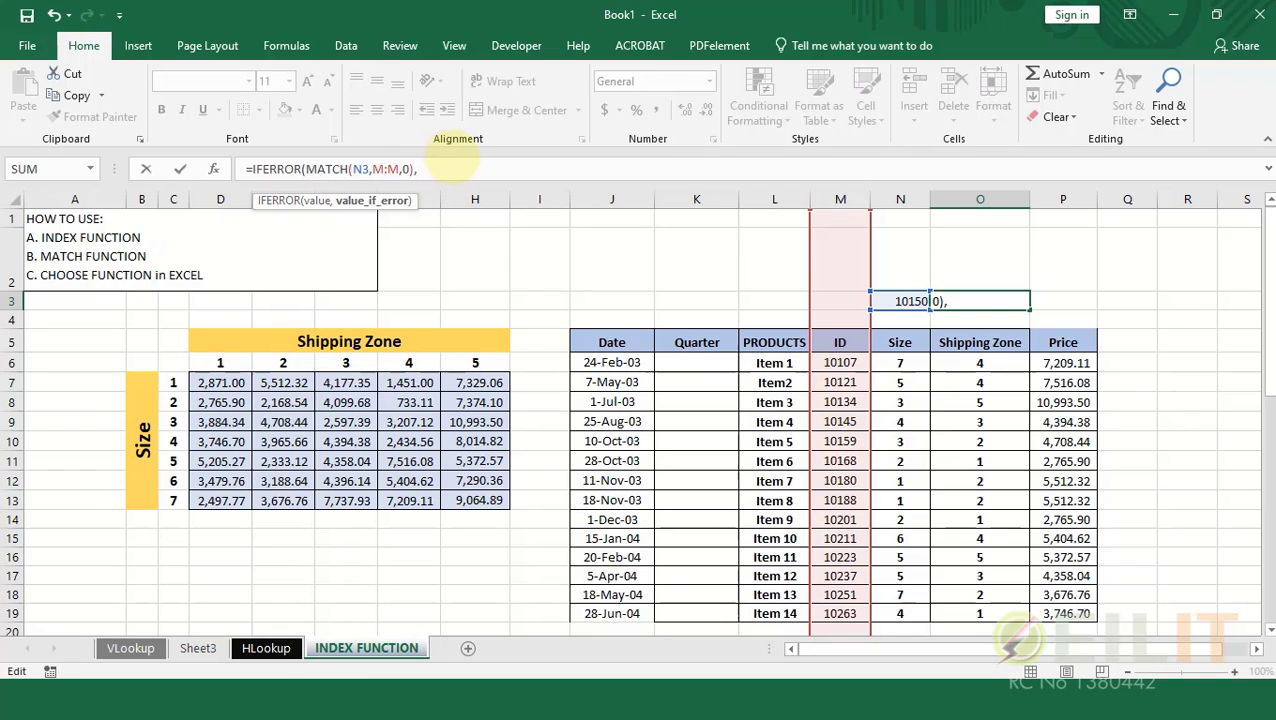
type("\"Not Fo")
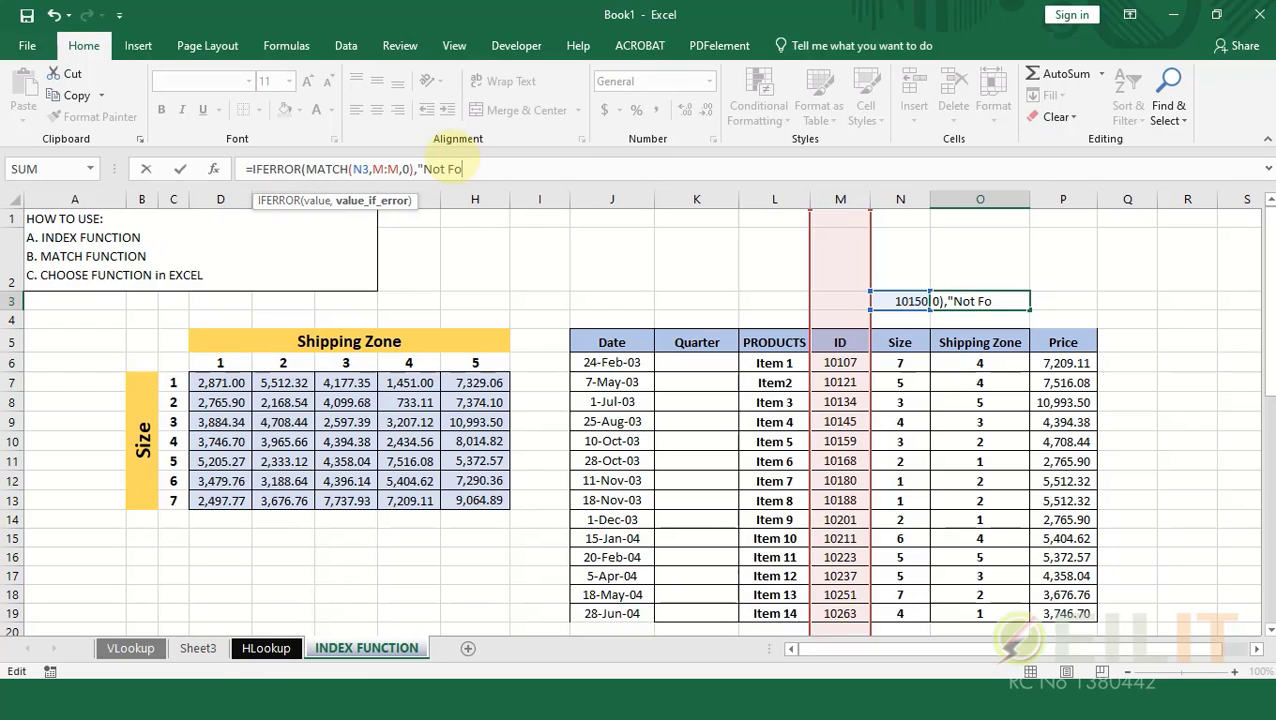
type("und\")")
key("Return")
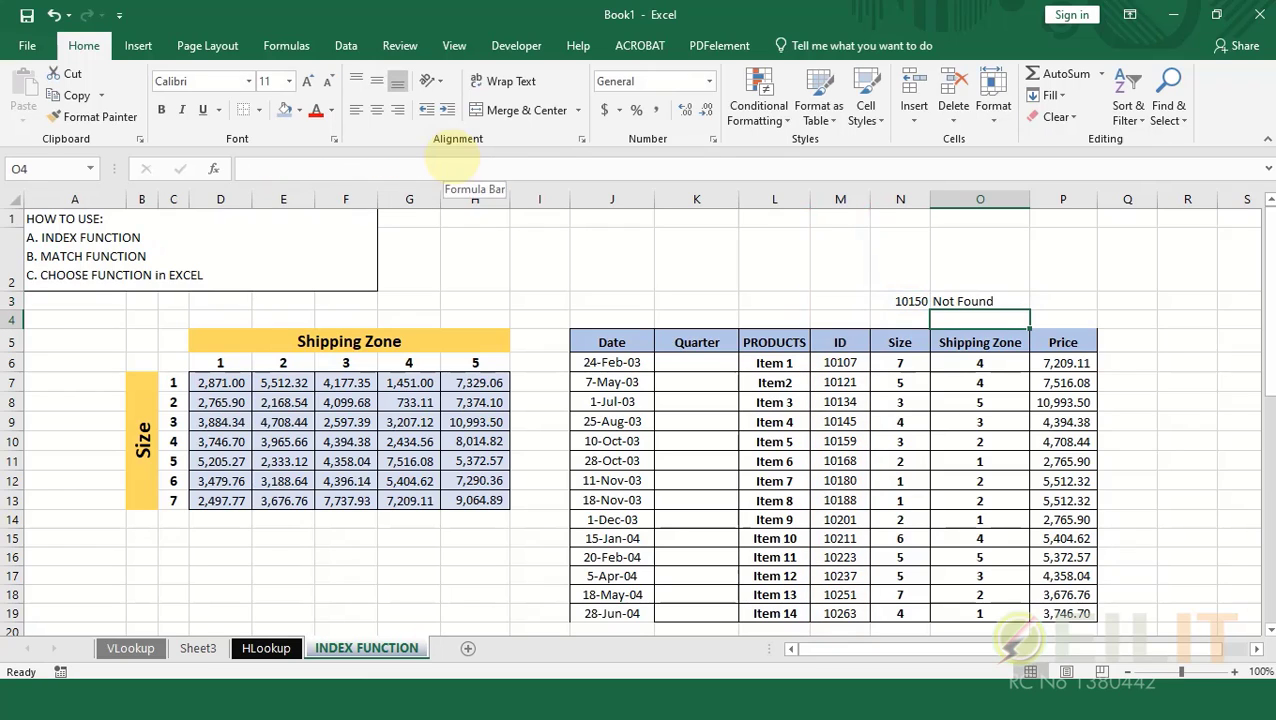
left_click(996, 300)
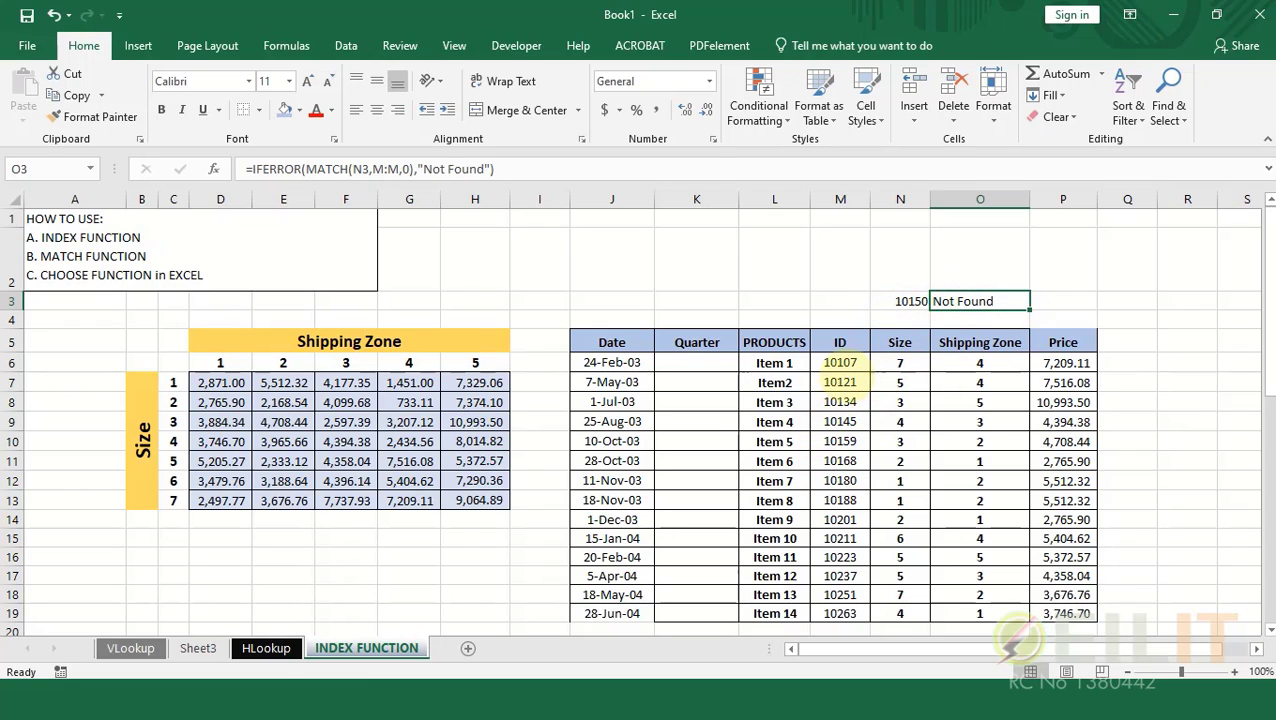
Step: Check the listed IDs in column M and change the lookup ID in N3 to 10159
left_click_drag(845, 362, 850, 590)
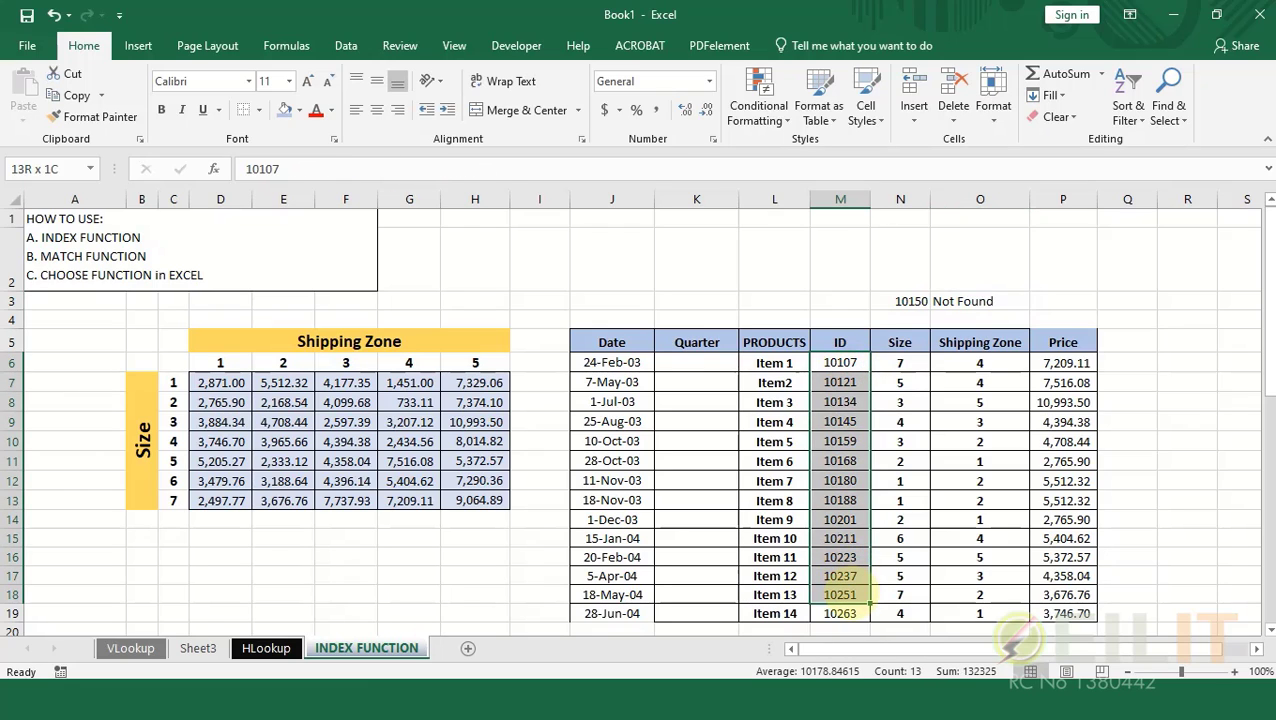
double_click(910, 301)
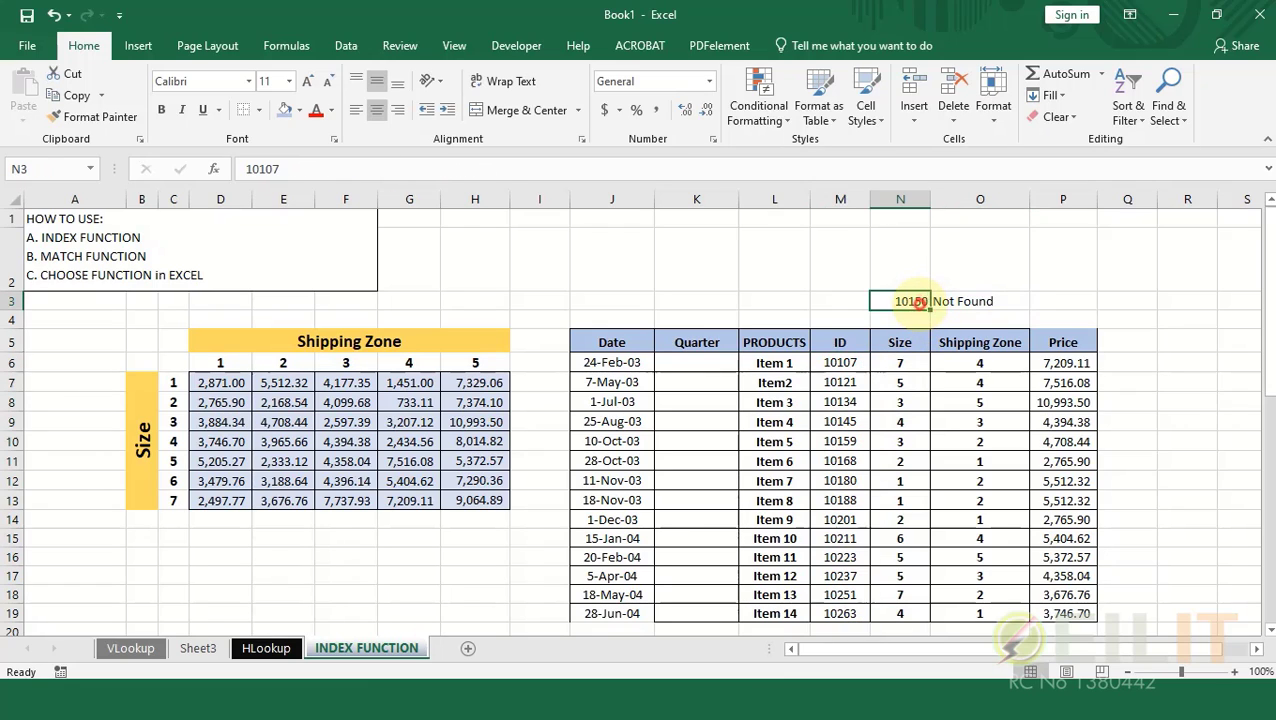
key("BackSpace")
type("9")
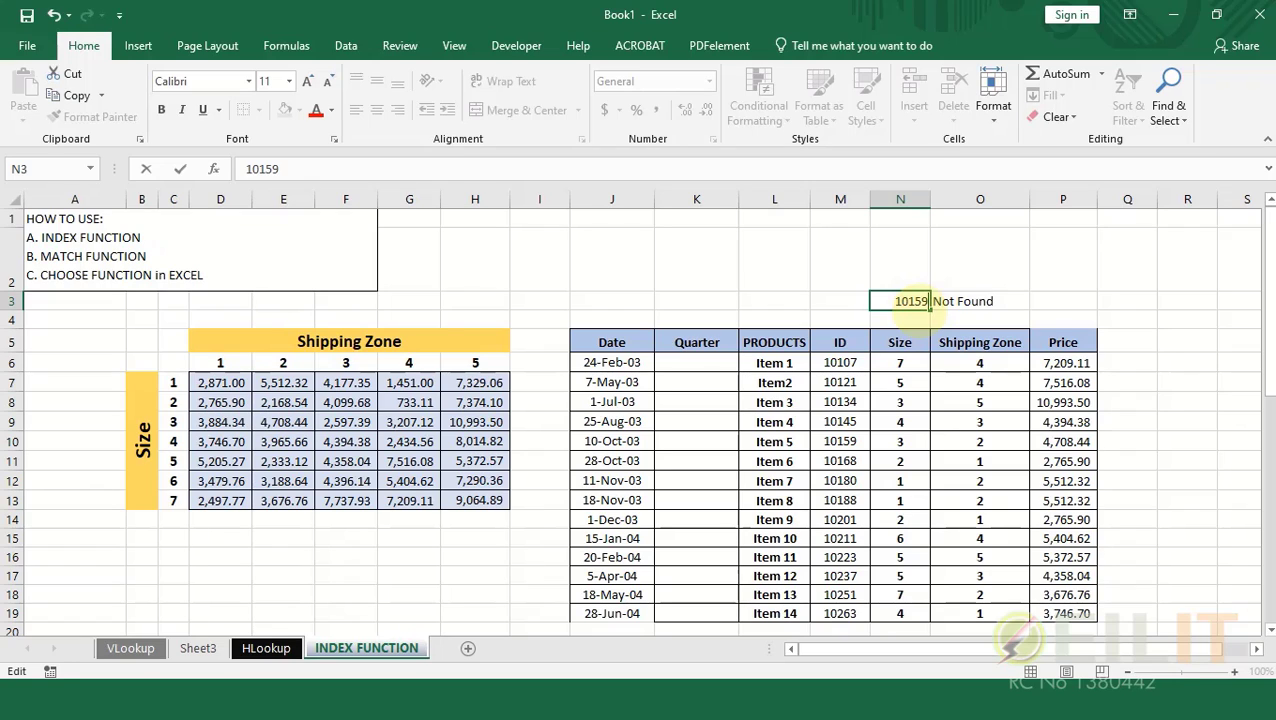
key("Return")
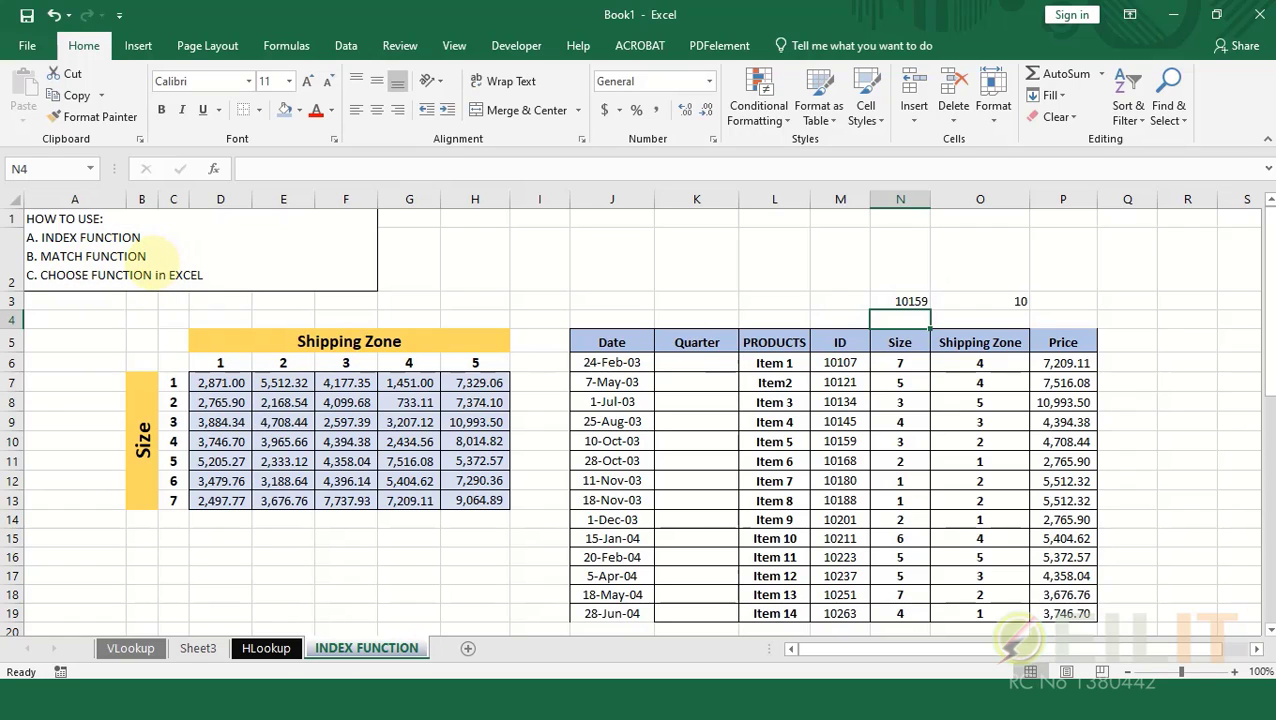
left_click(163, 282)
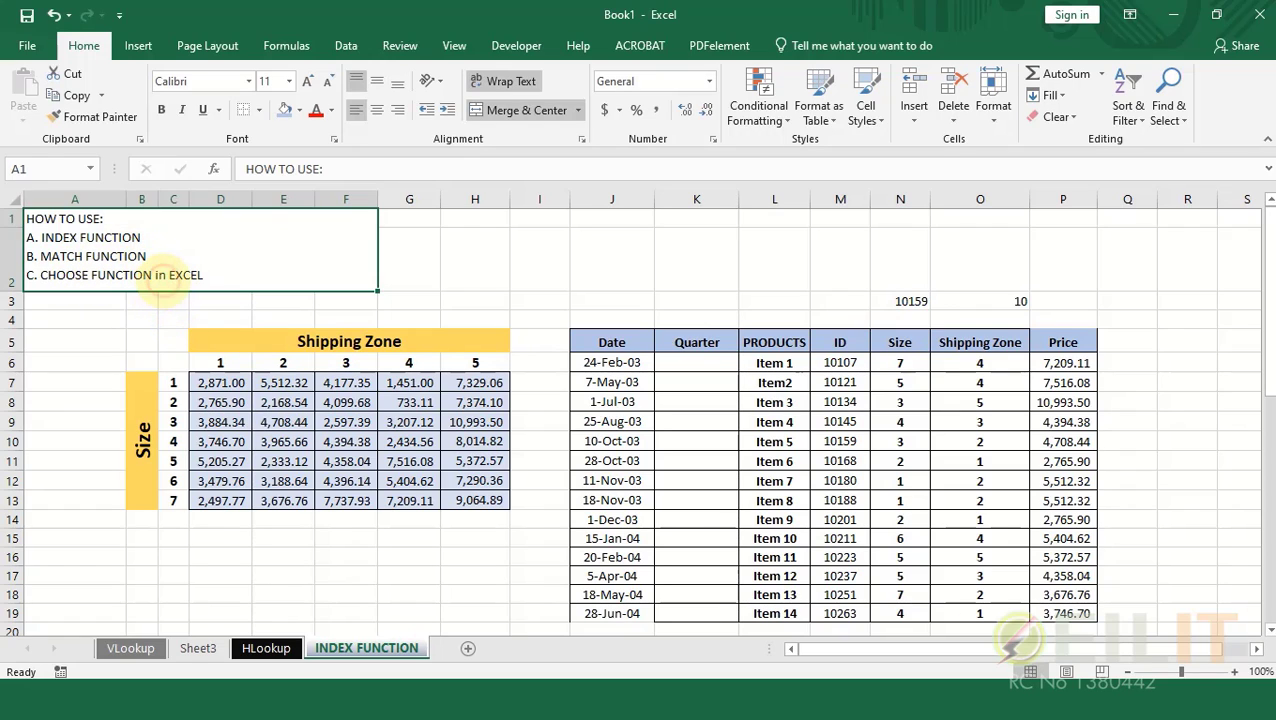
double_click(160, 277)
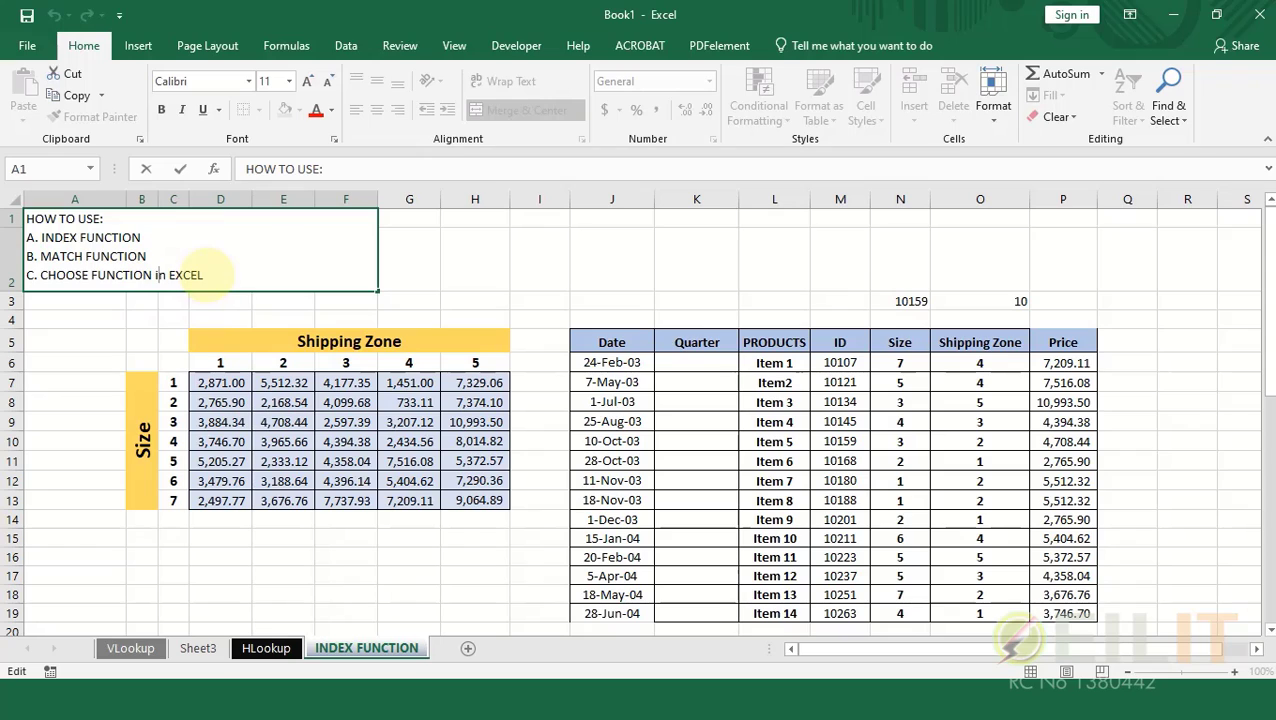
left_click(205, 276)
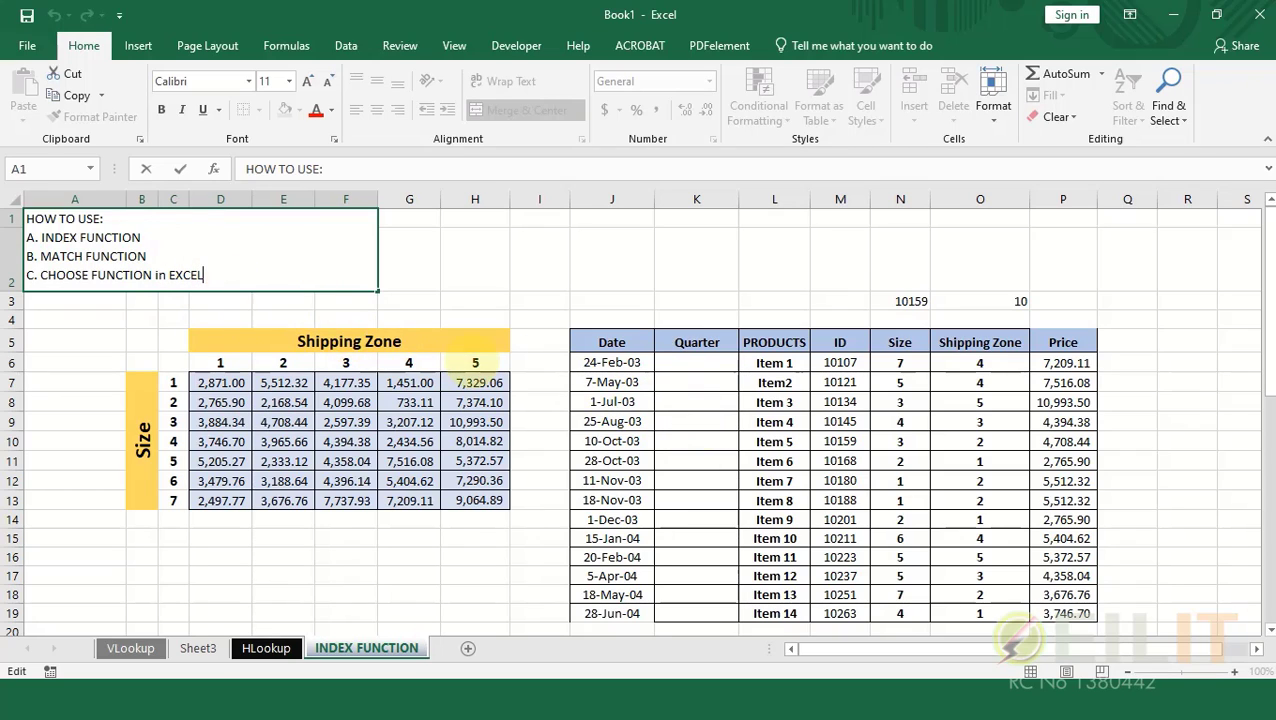
Step: Enter =MONTH(J6) in K6 and fill it down the Quarter column to K19
left_click(696, 362)
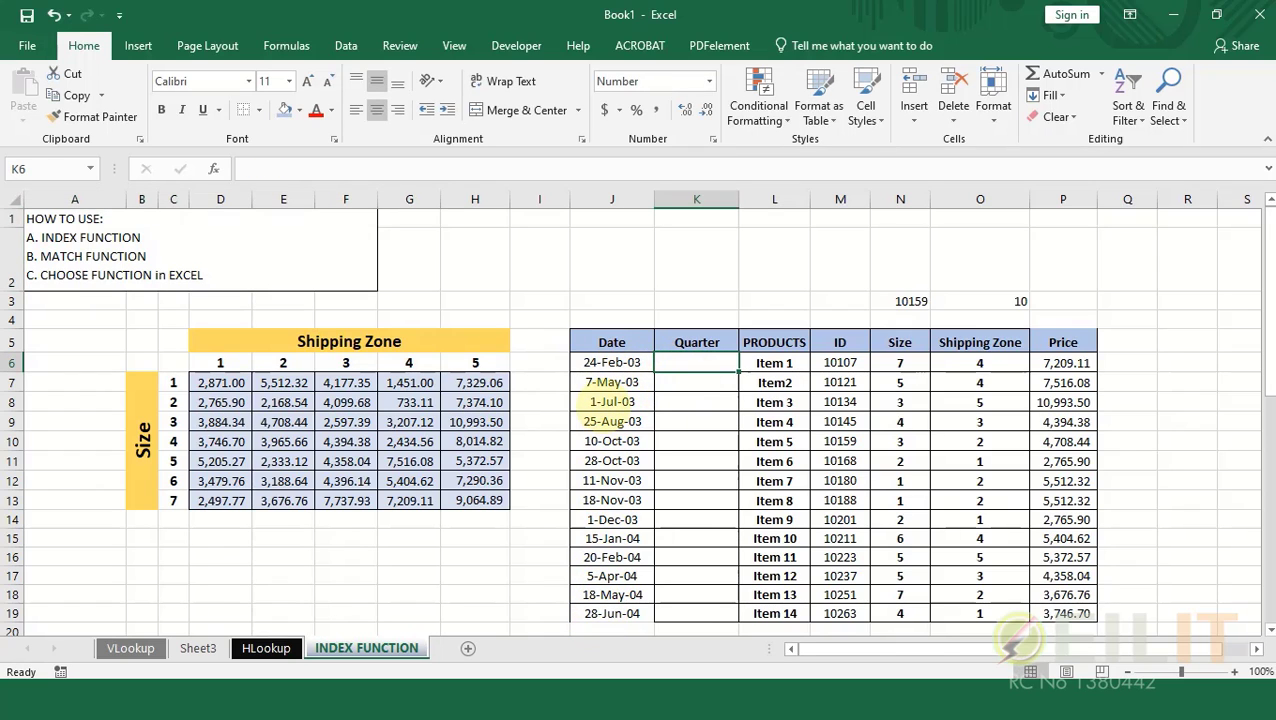
scroll(605, 320, "down", 1)
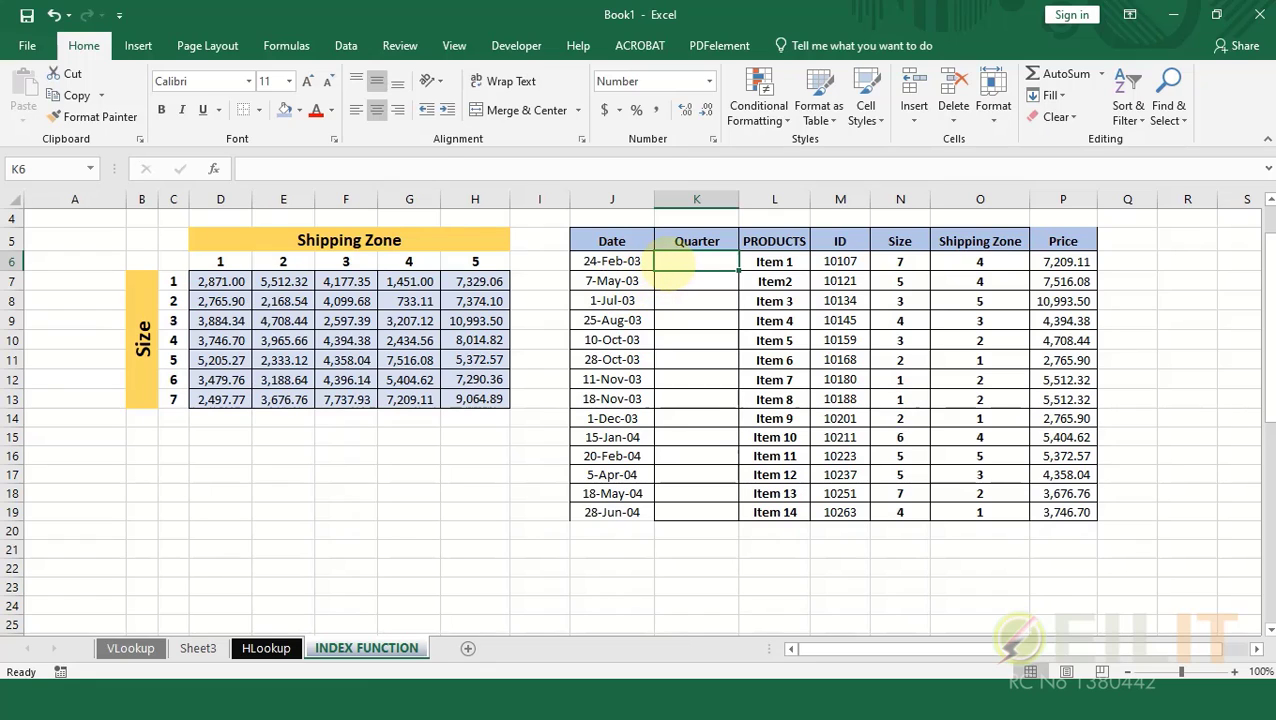
type("=CH")
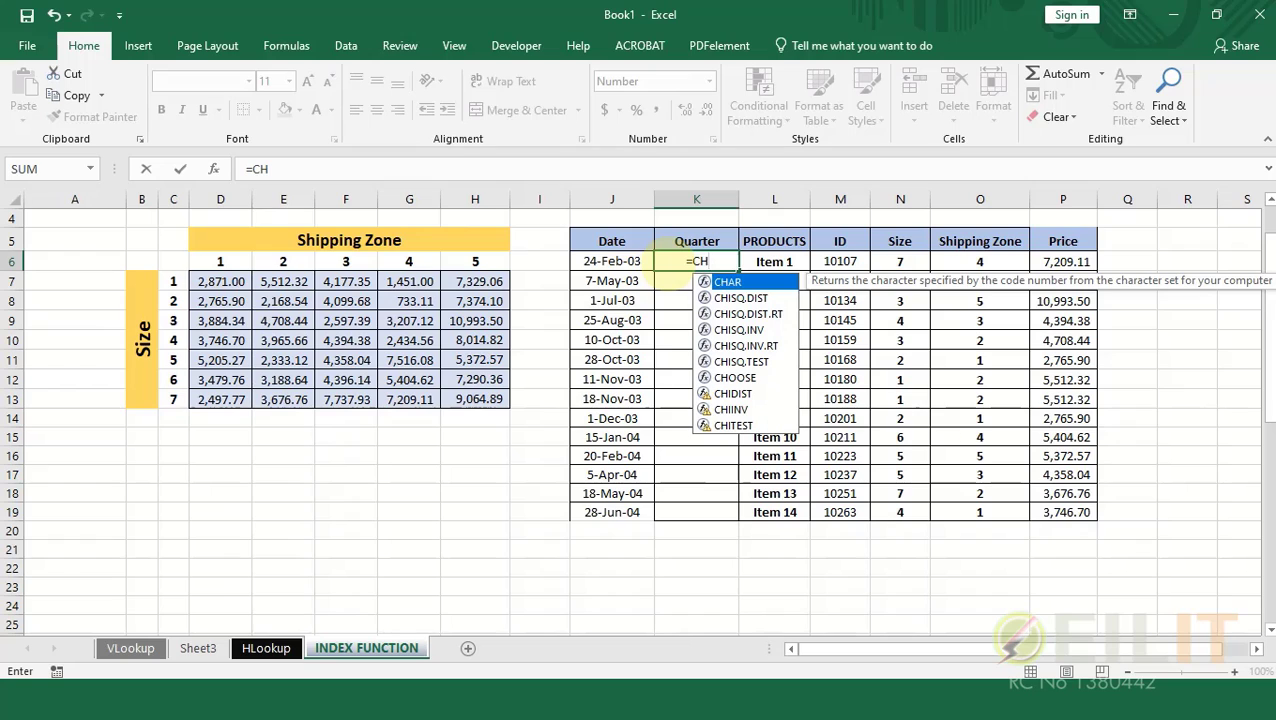
key("Escape")
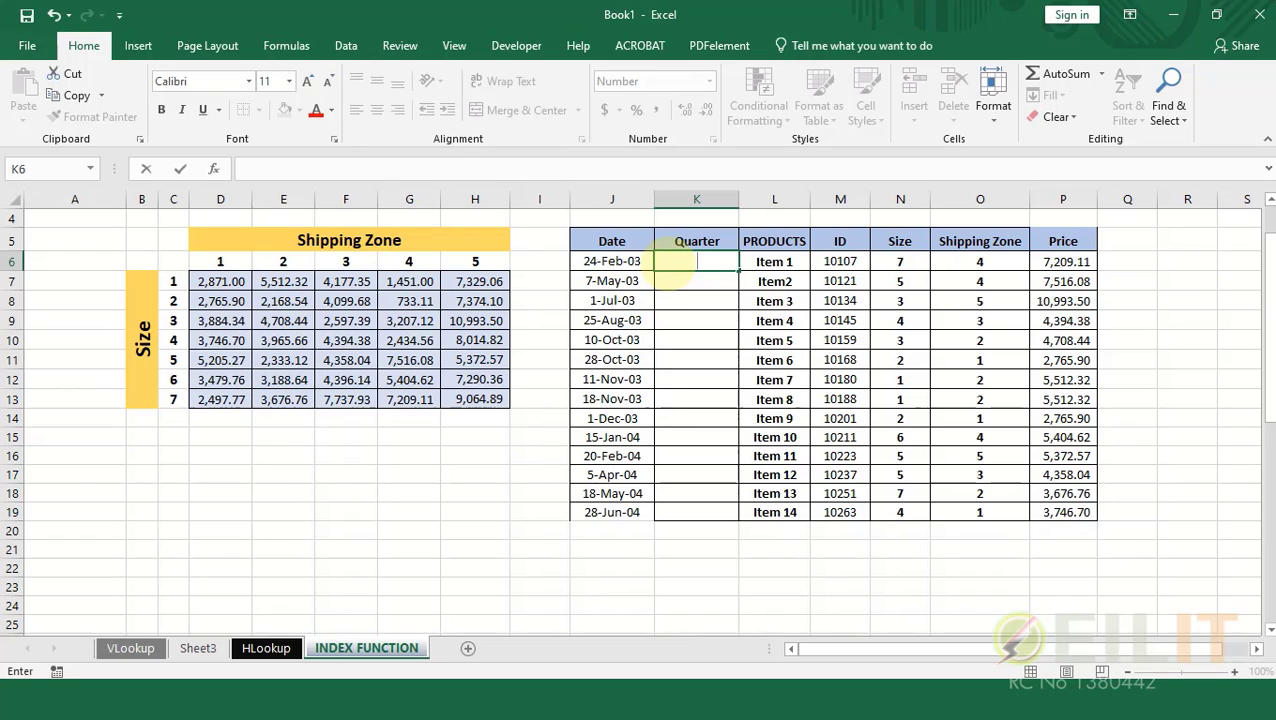
type("=MON")
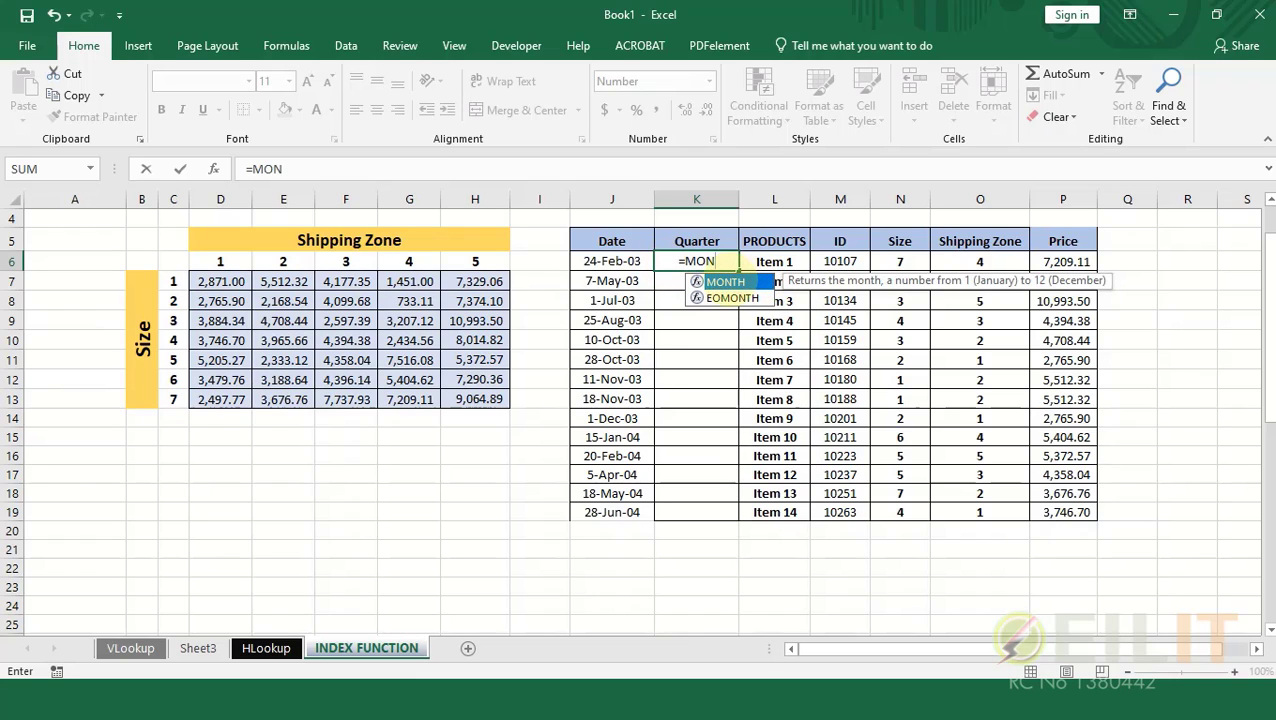
double_click(724, 281)
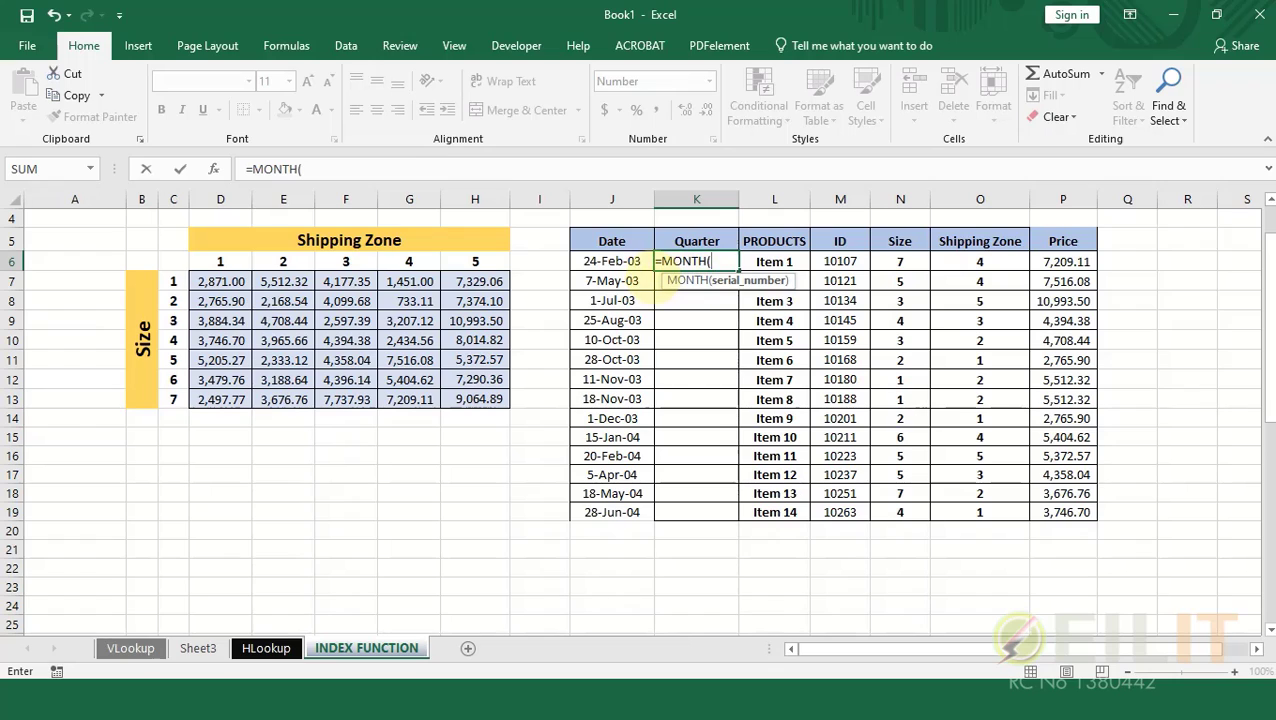
left_click(616, 262)
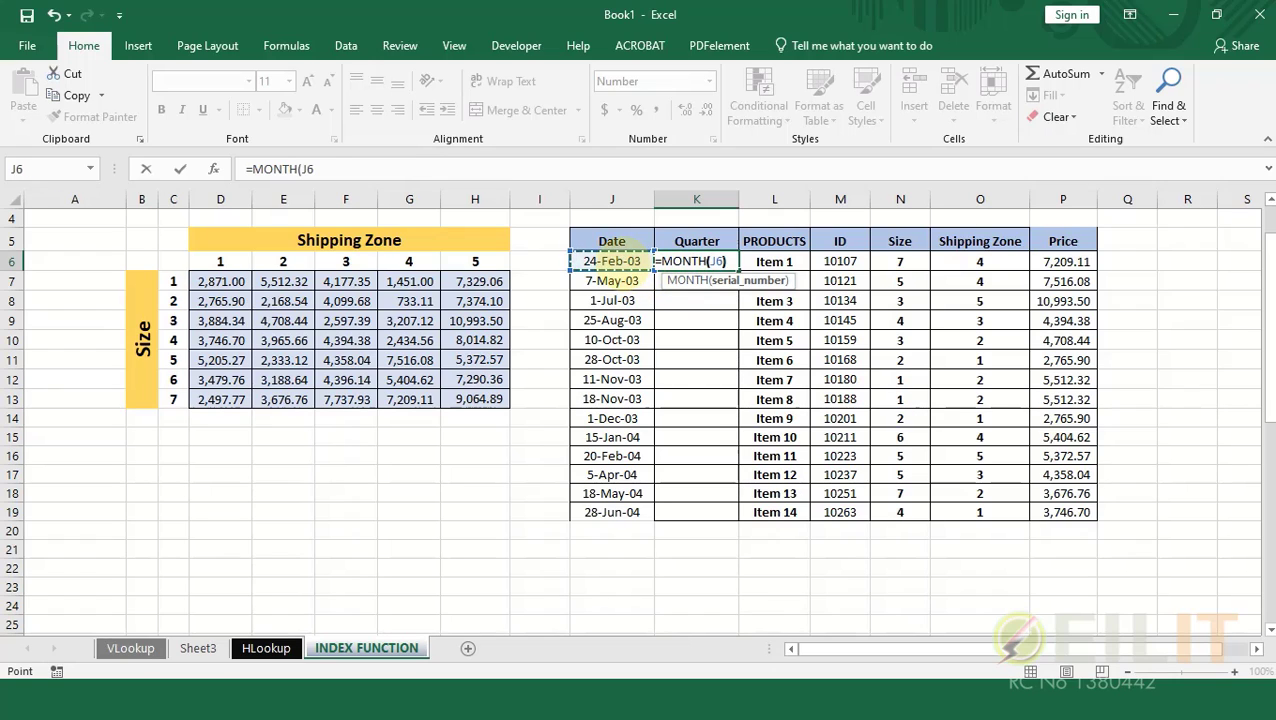
key("Return")
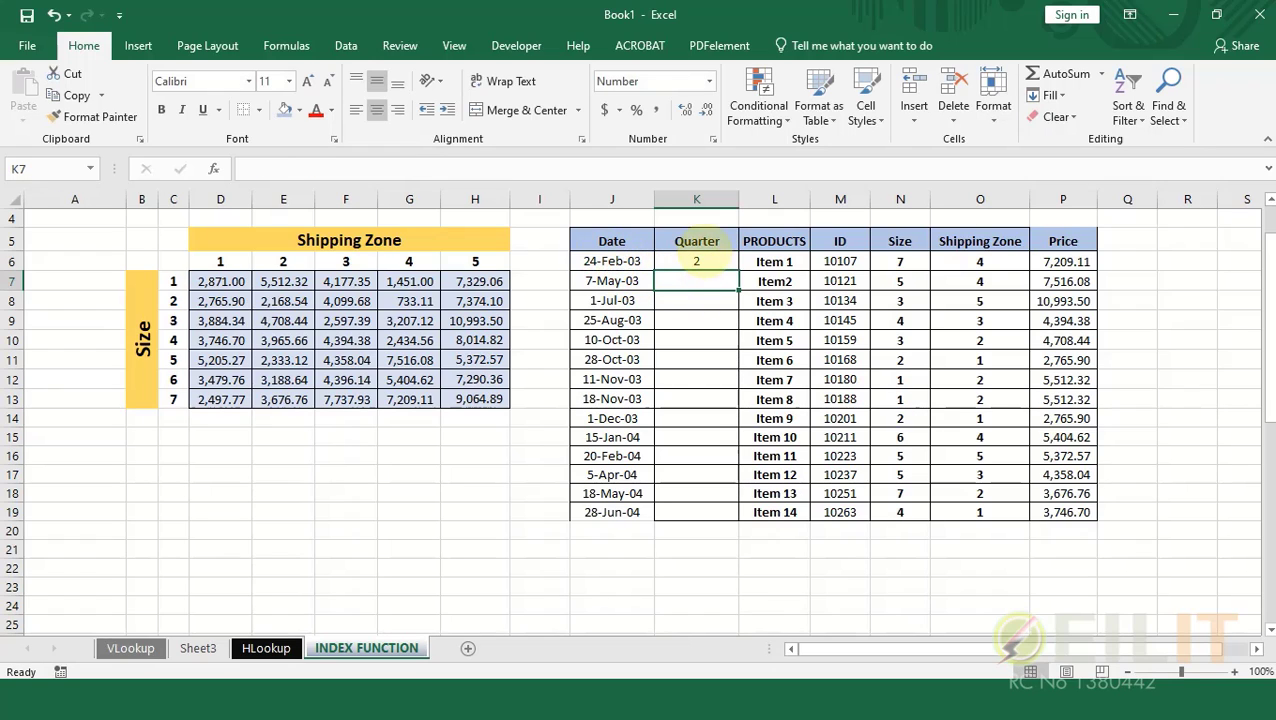
left_click(697, 262)
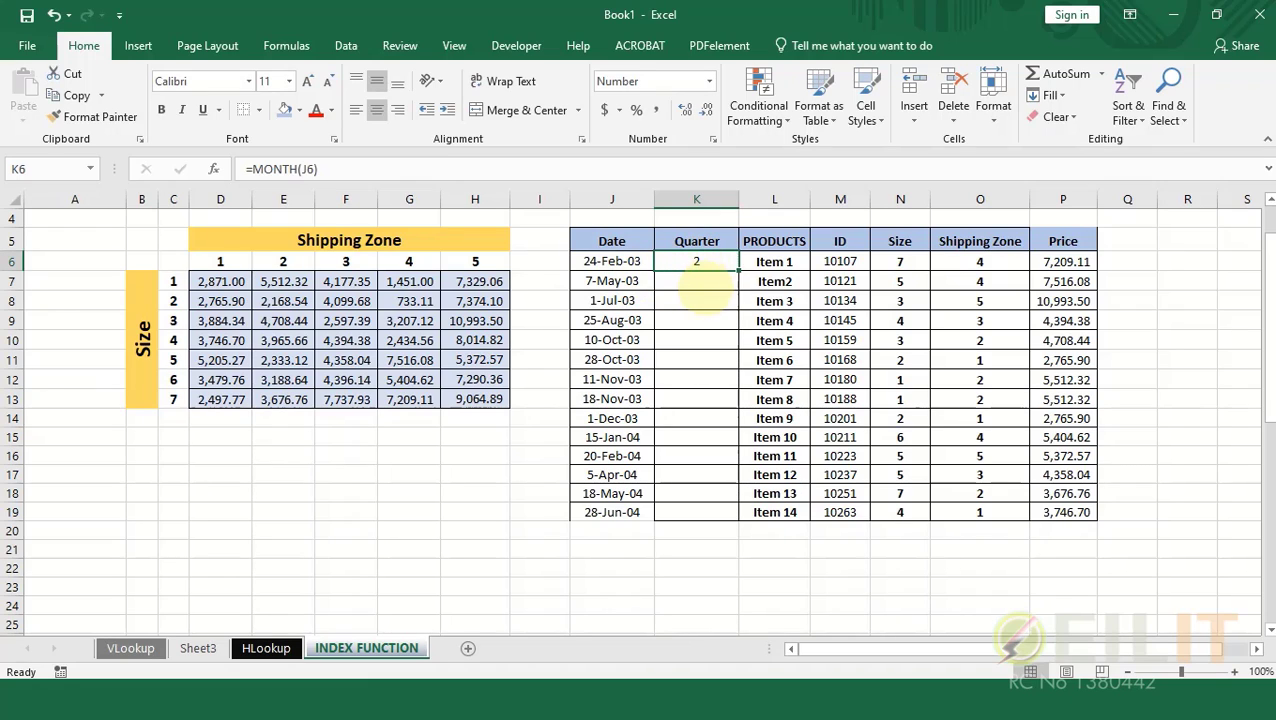
double_click(738, 268)
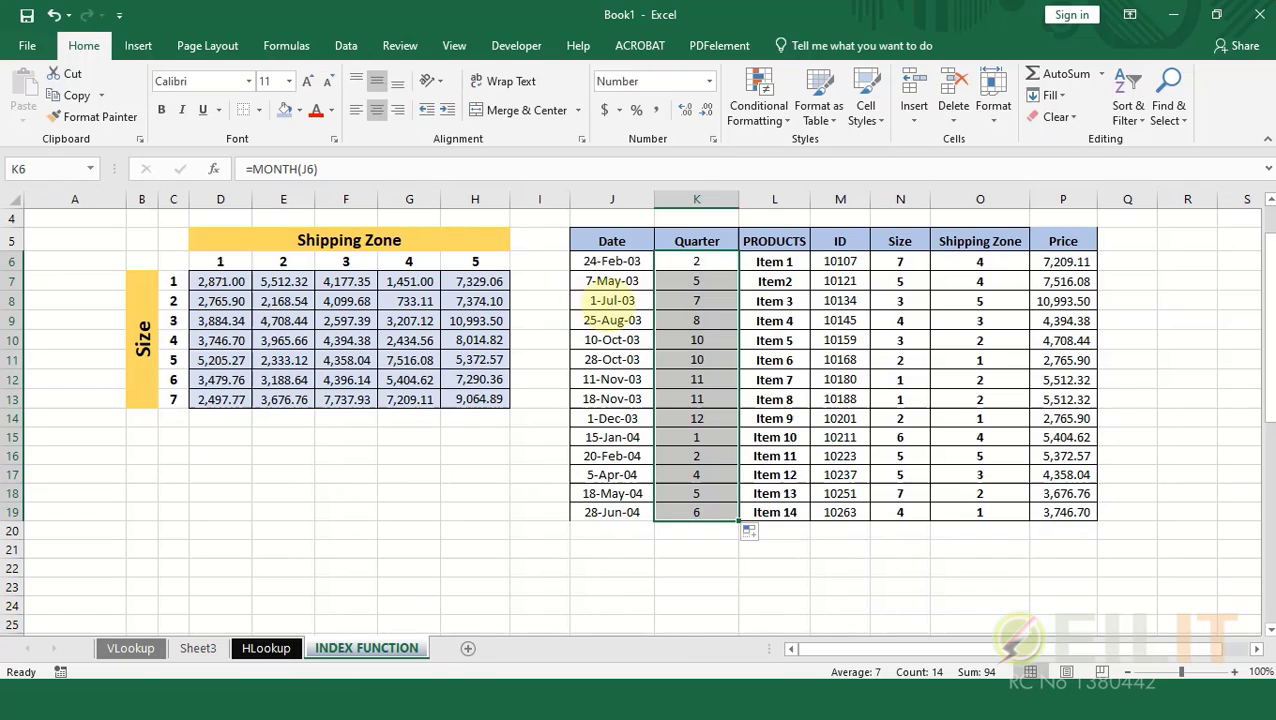
Step: Wrap the K6 formula in a CHOOSE function with MONTH(J6) as its index number
left_click(697, 262)
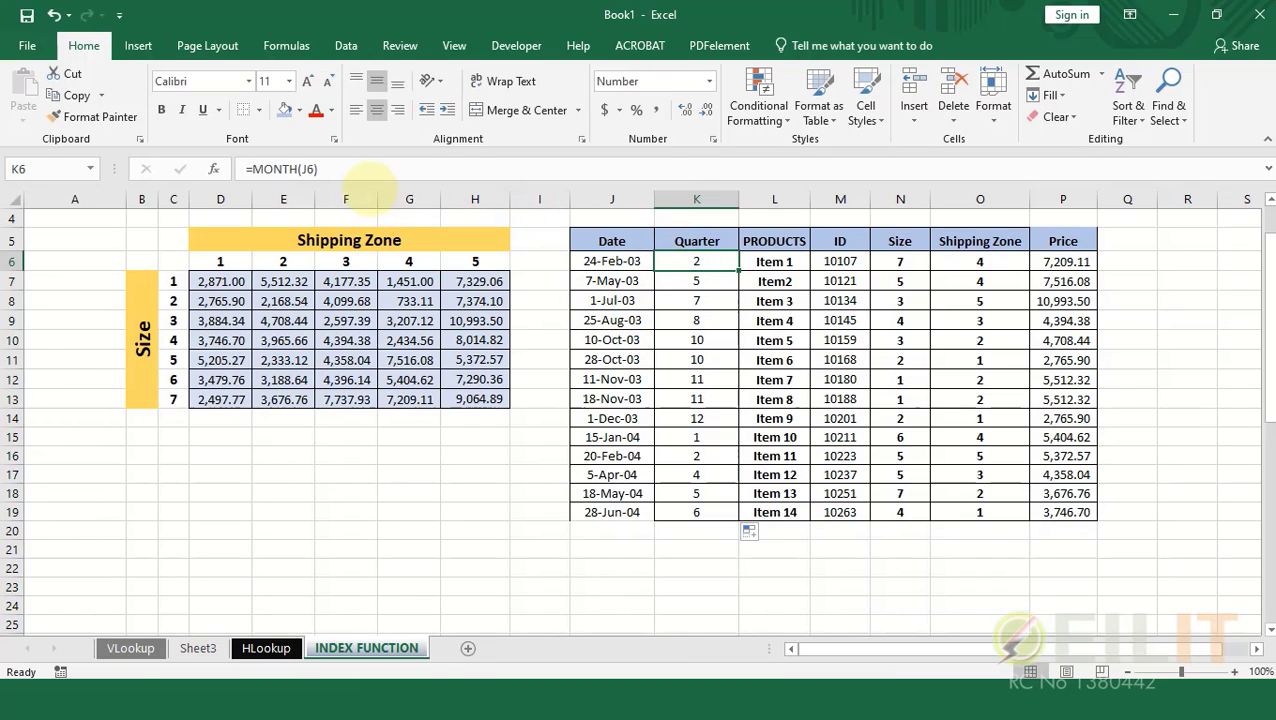
left_click(250, 168)
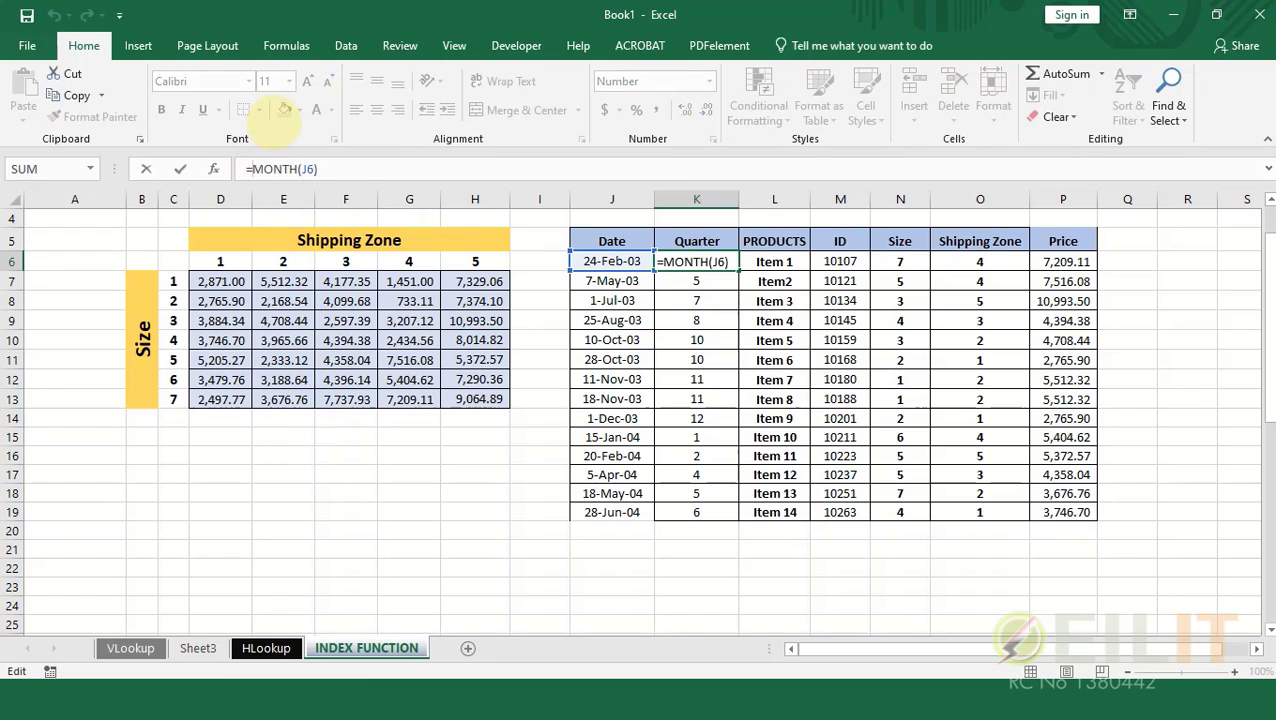
type("CHOOSE")
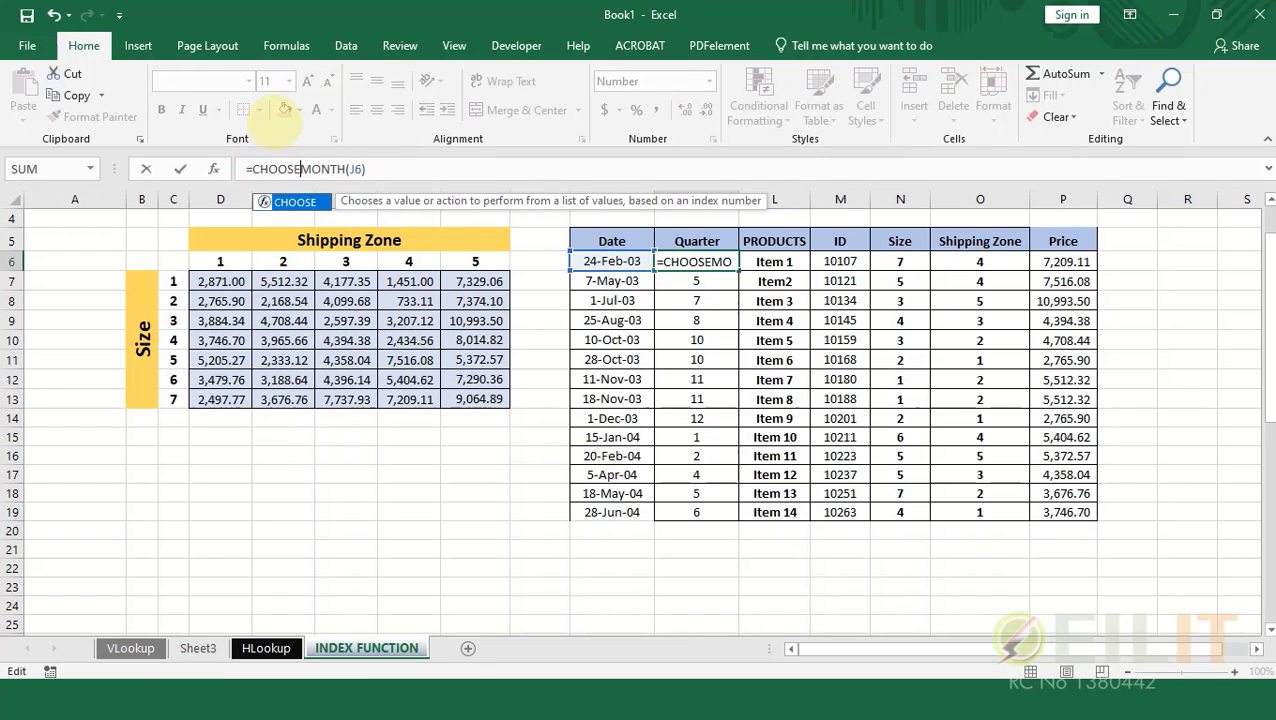
type("(")
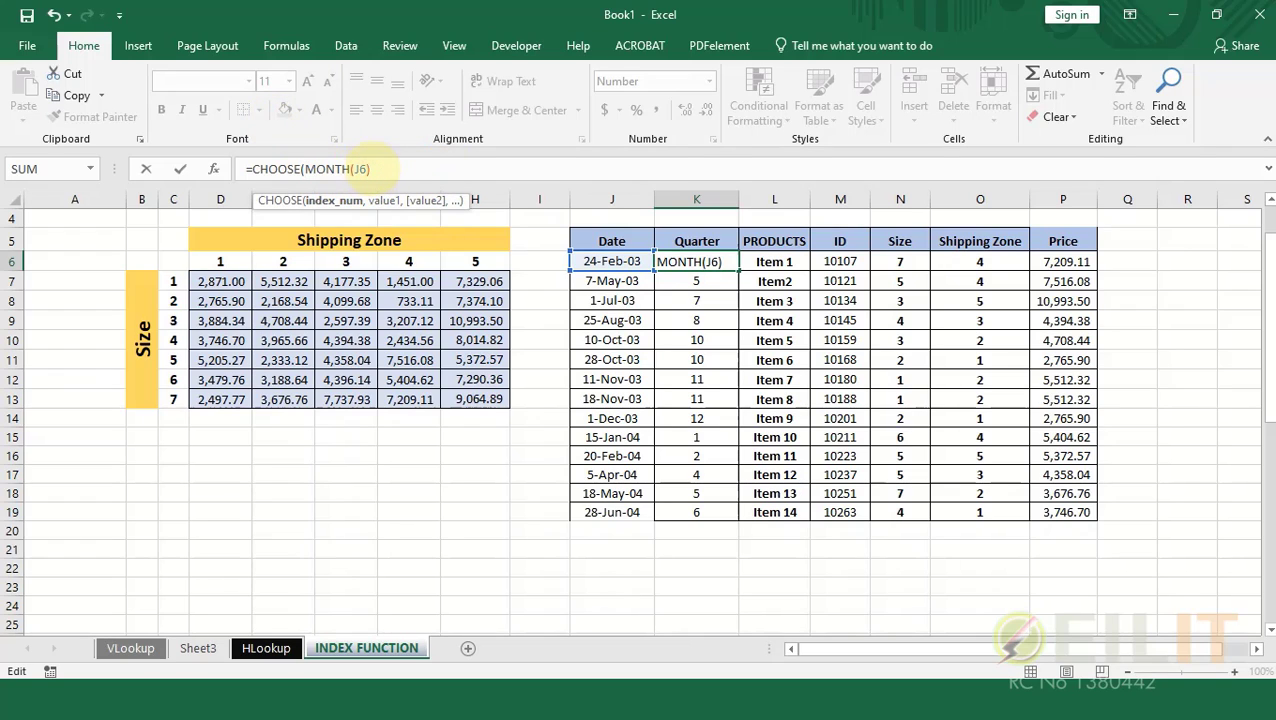
type(",")
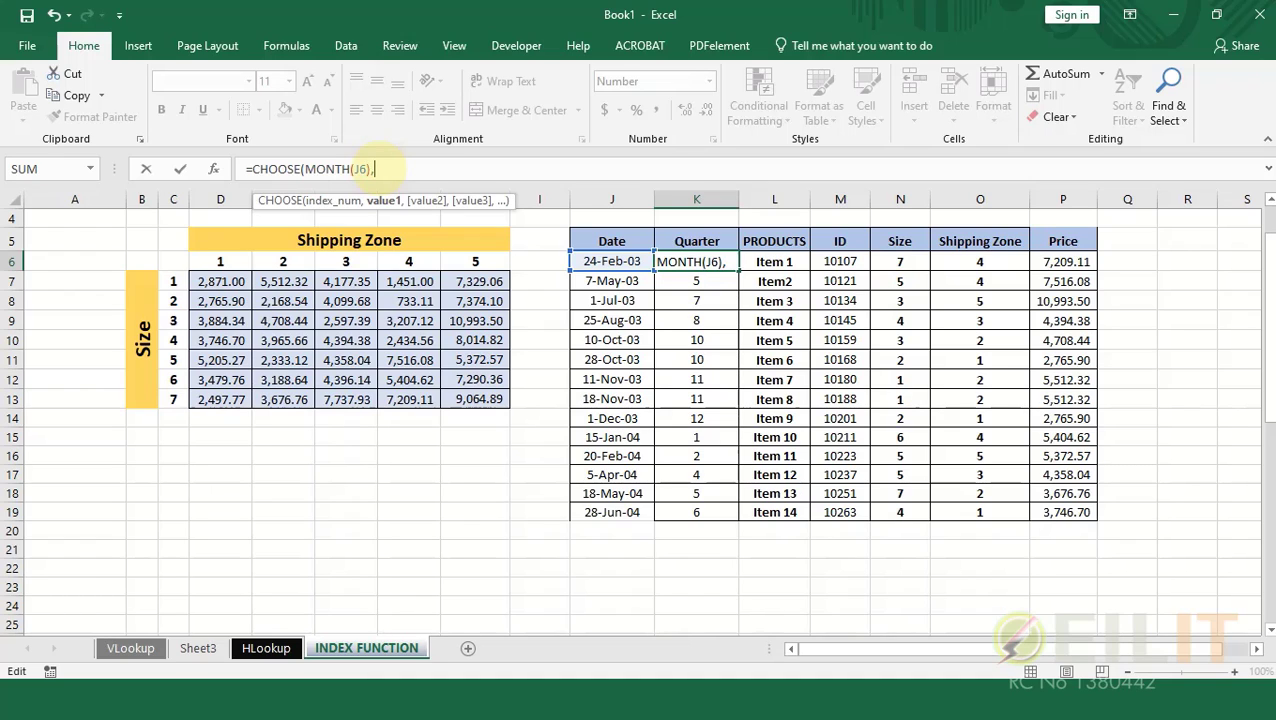
Step: Complete the CHOOSE formula in K6 with the values 1,1,1,2,2,2,3,3,3,4,4,4 and fill it down the Quarter column to K19
type("1,")
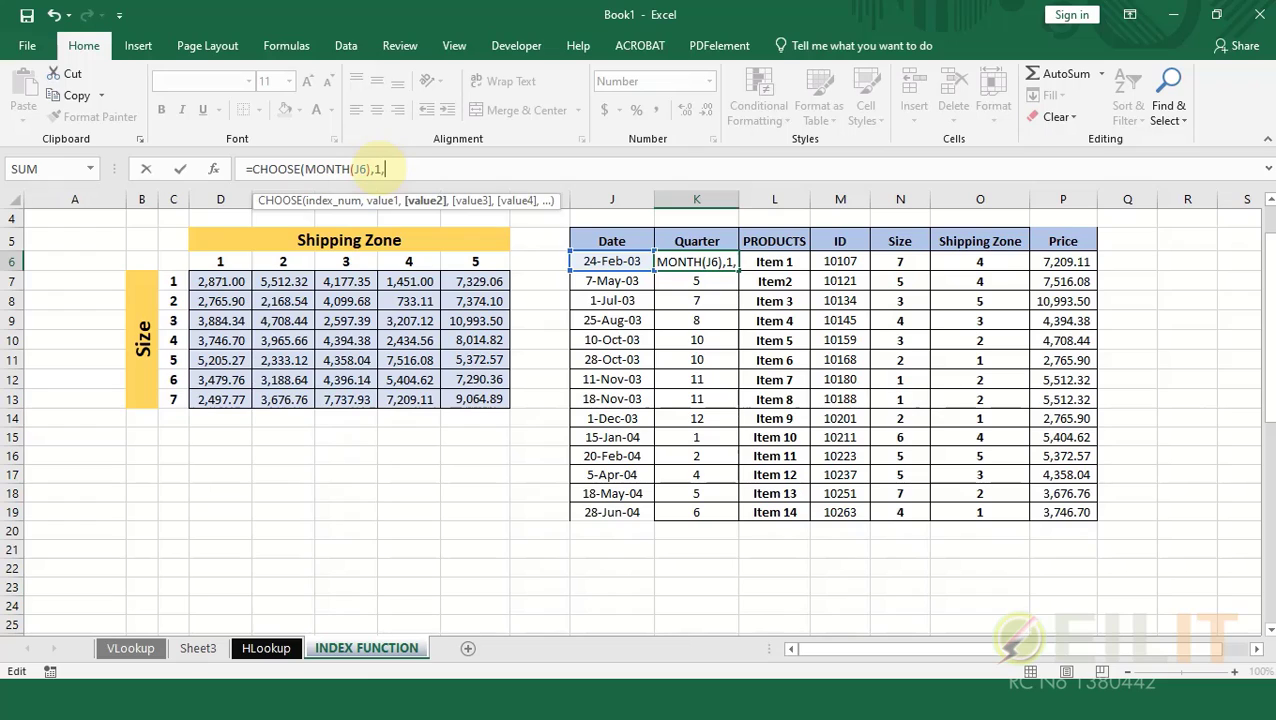
type("1, 1")
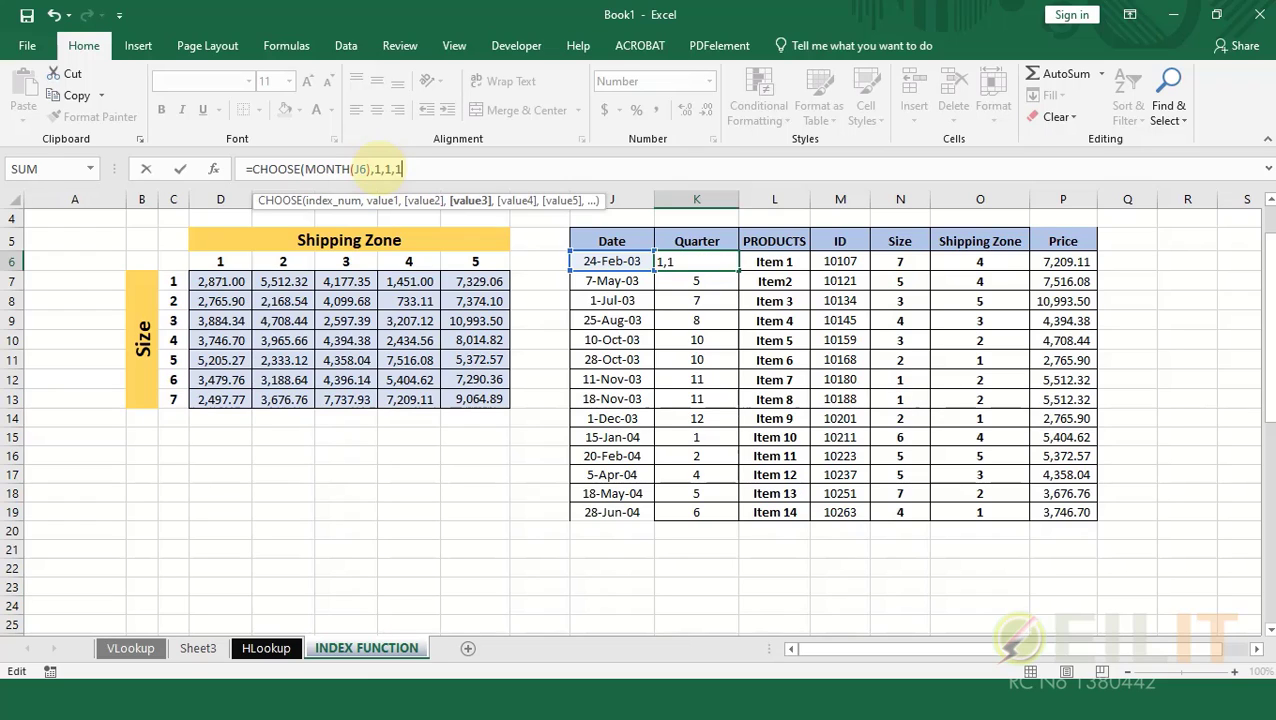
type(",")
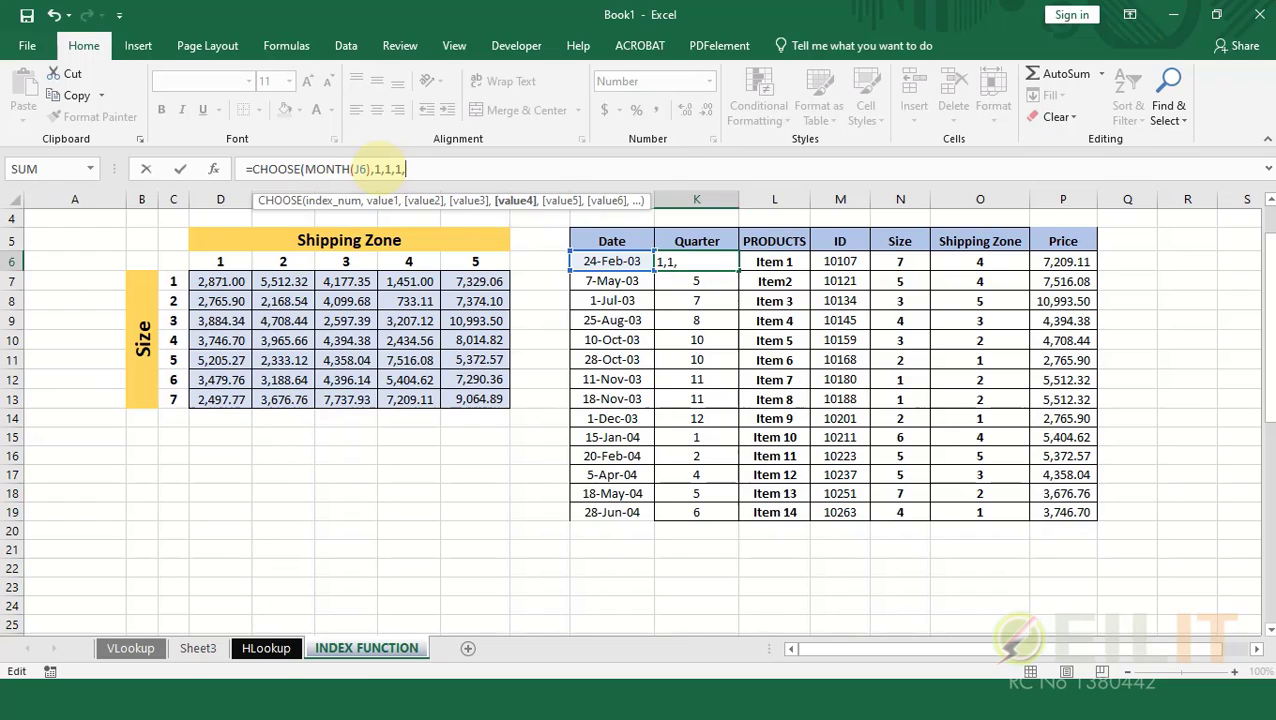
type("2,2,2")
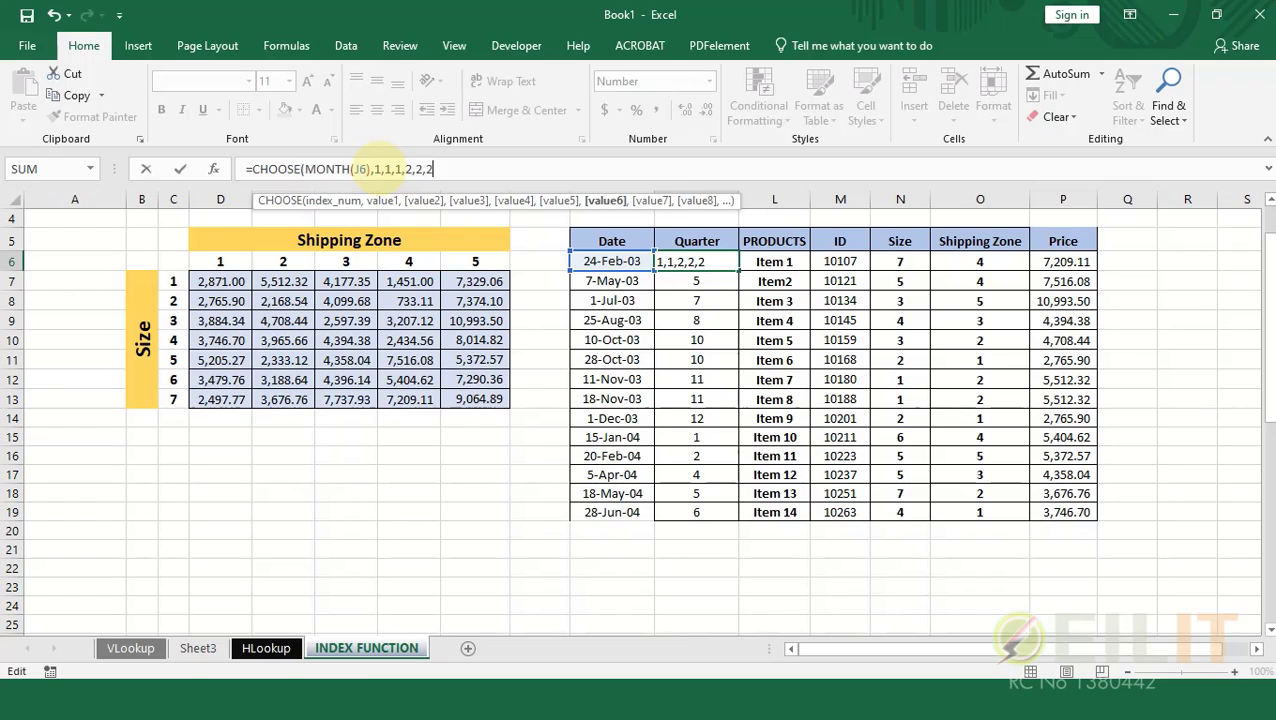
type(",")
type("3,3")
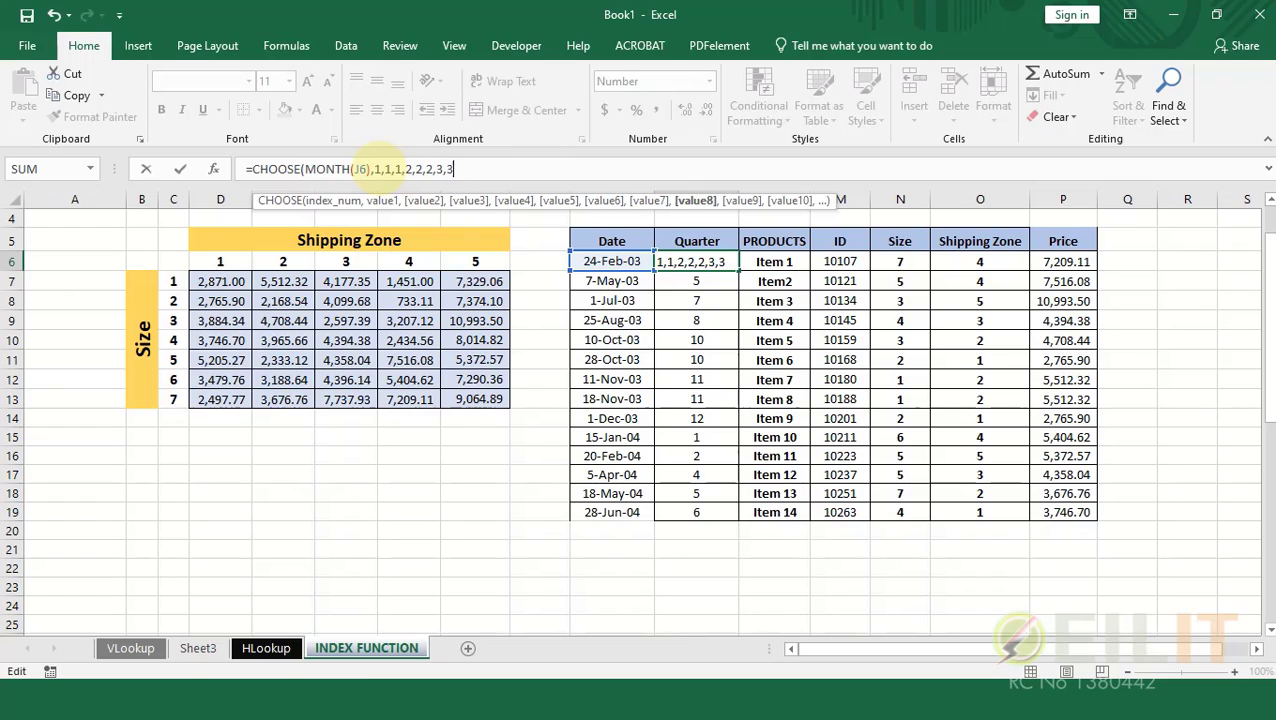
type(",3,4,4,4")
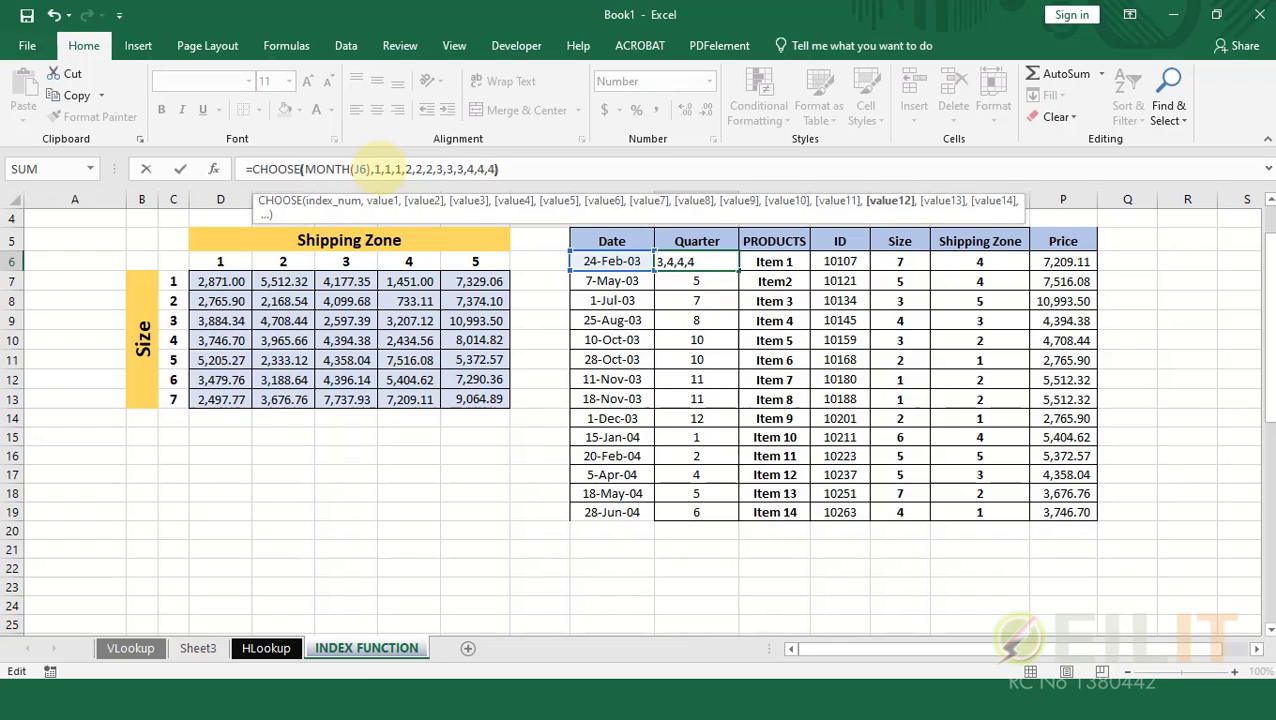
type(")")
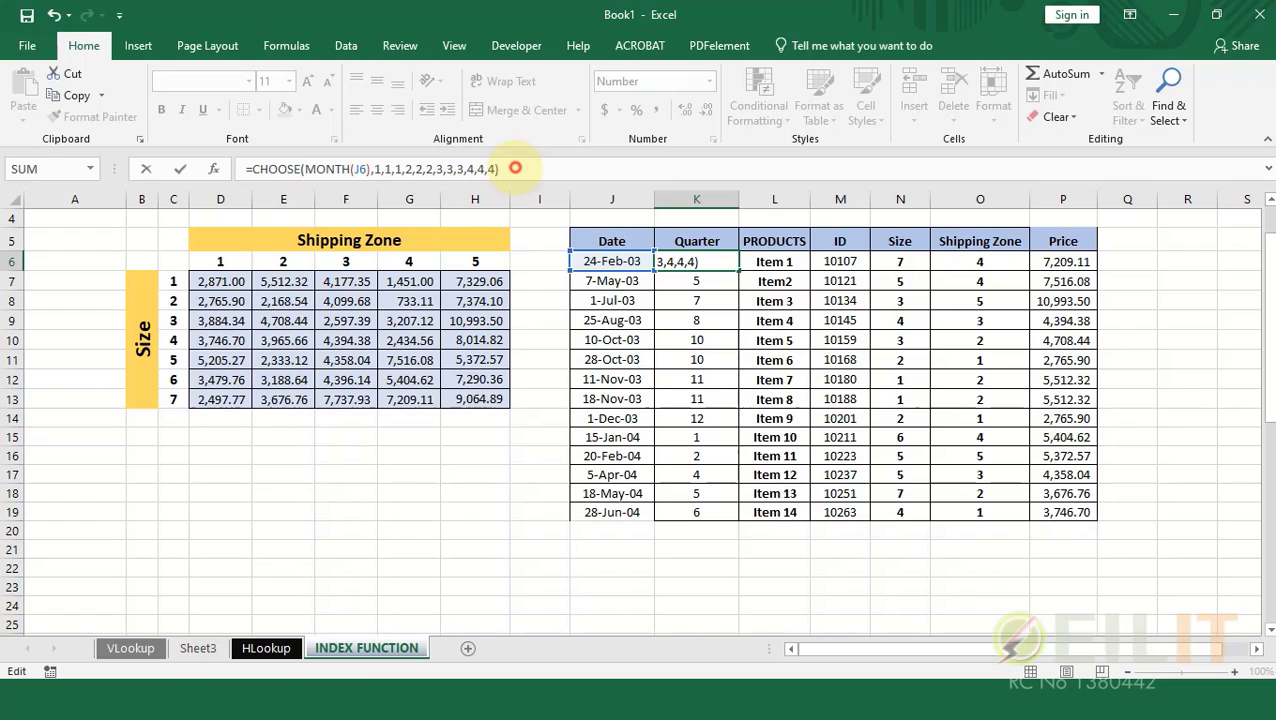
key("Return")
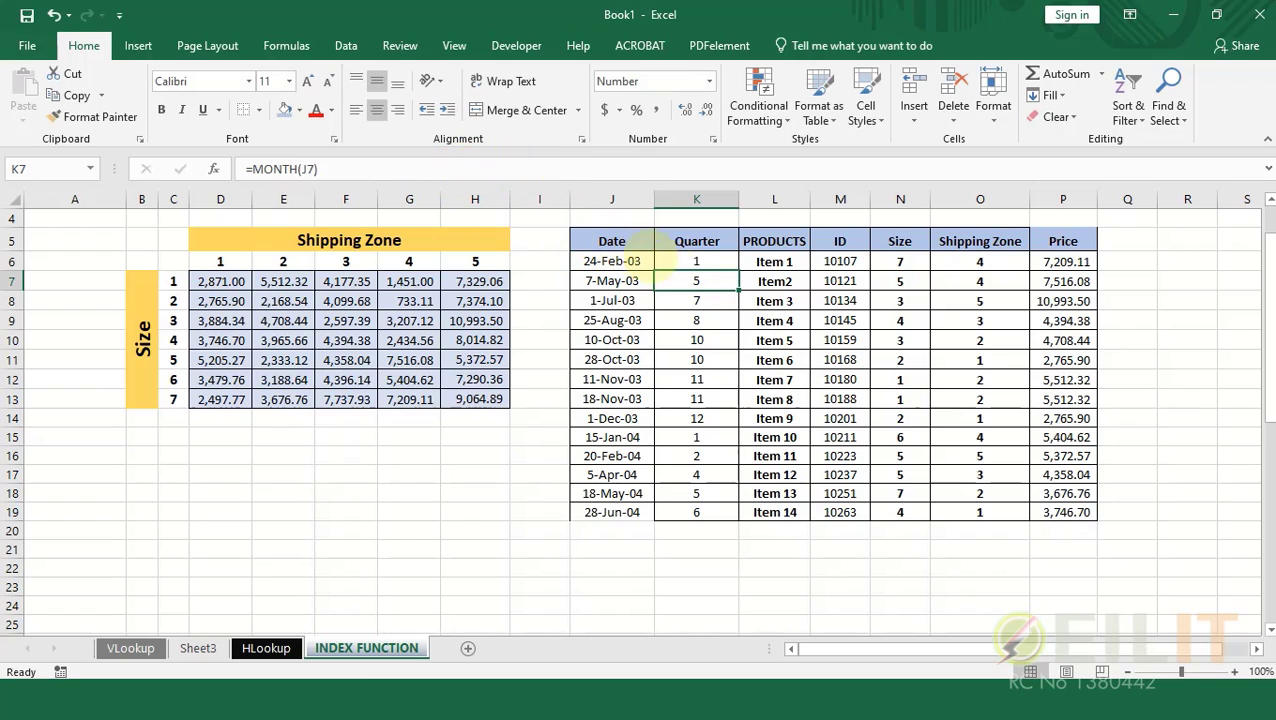
left_click(696, 262)
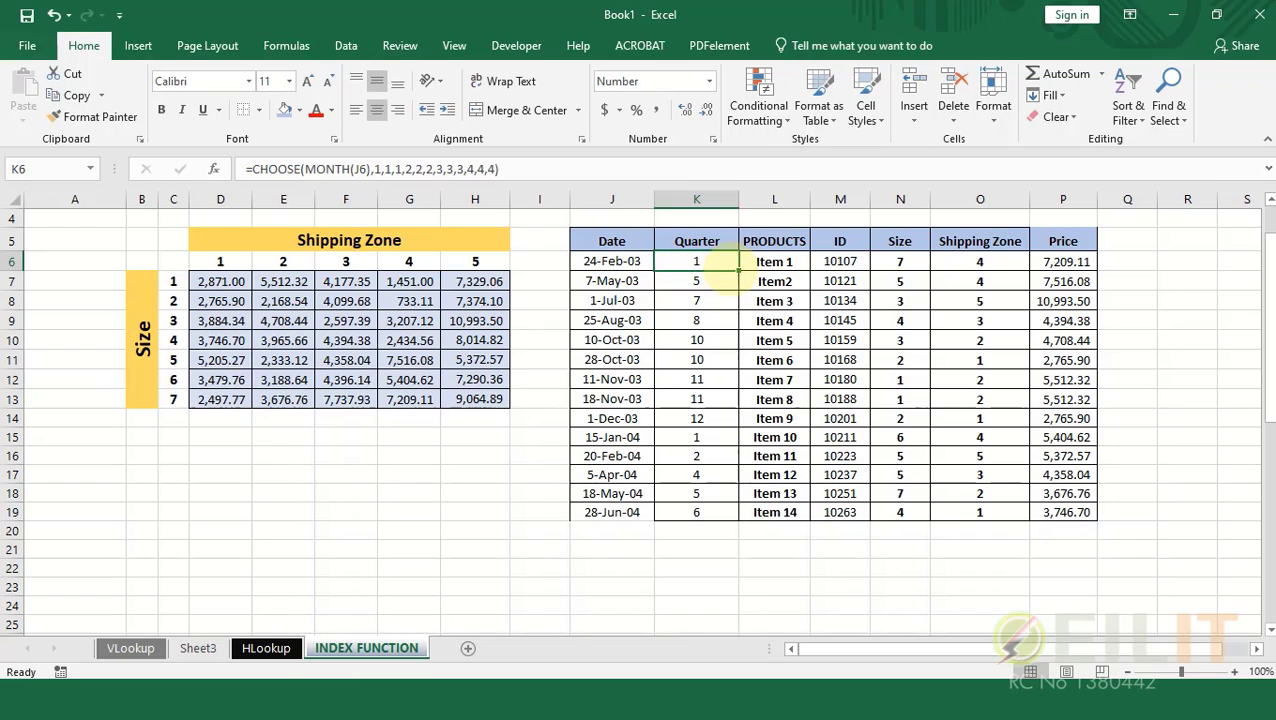
double_click(738, 270)
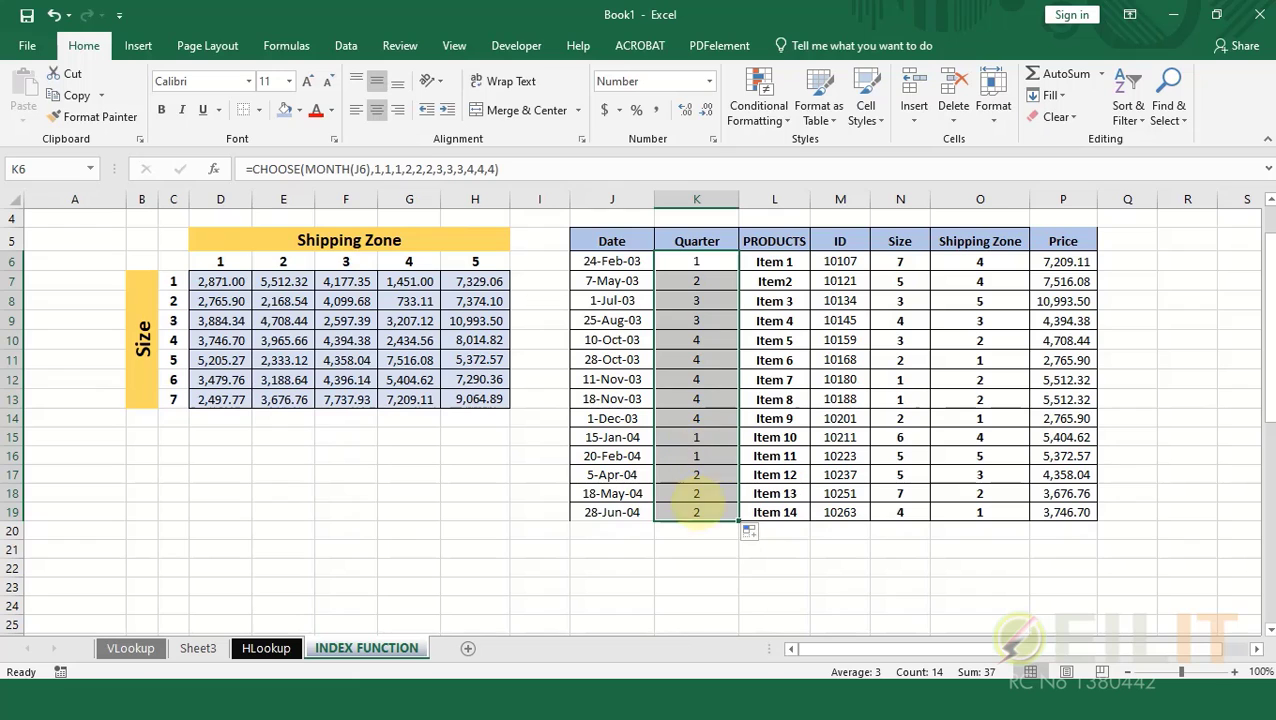
scroll(680, 430, "up", 1)
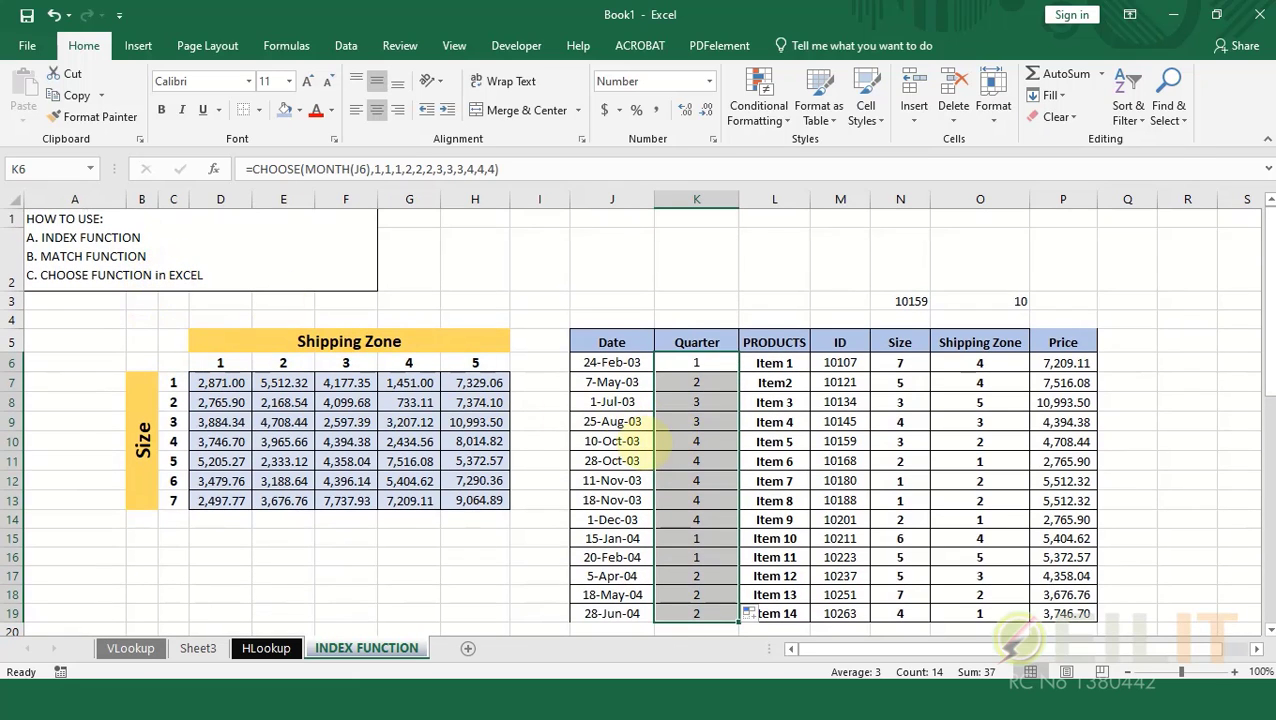
scroll(600, 440, "down", 1)
scroll(550, 450, "up", 1)
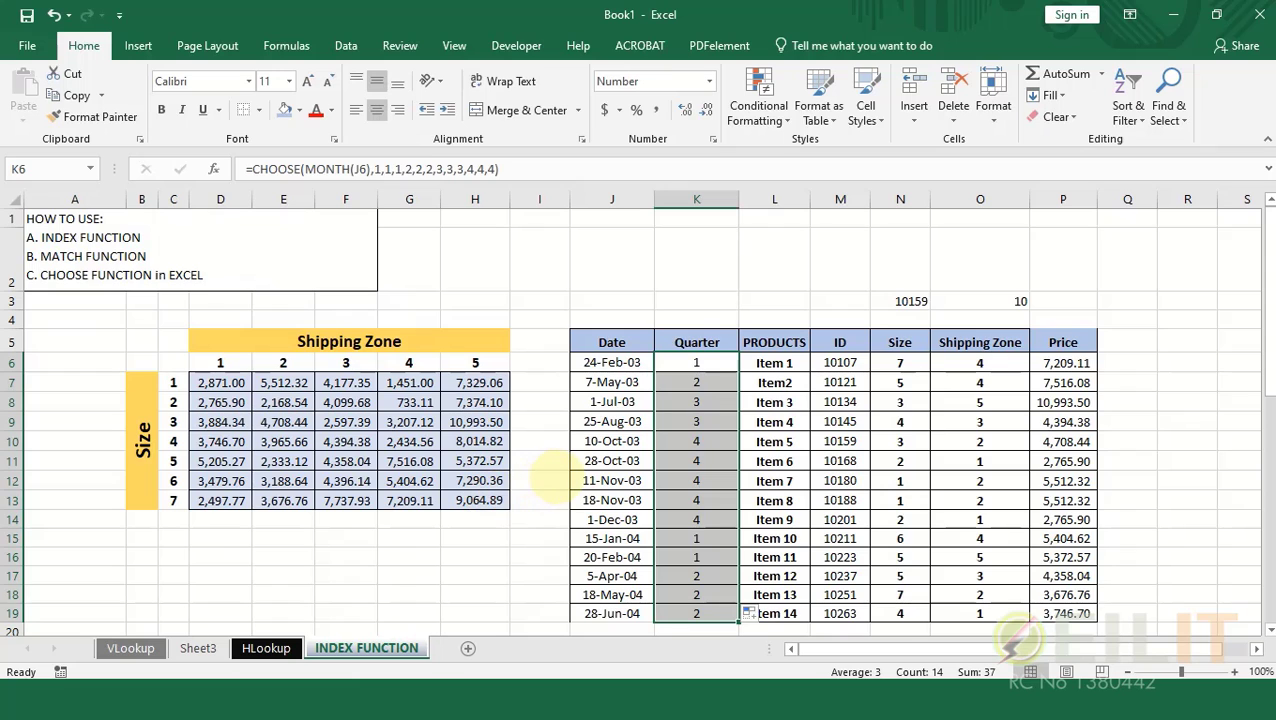
scroll(557, 474, "down", 1)
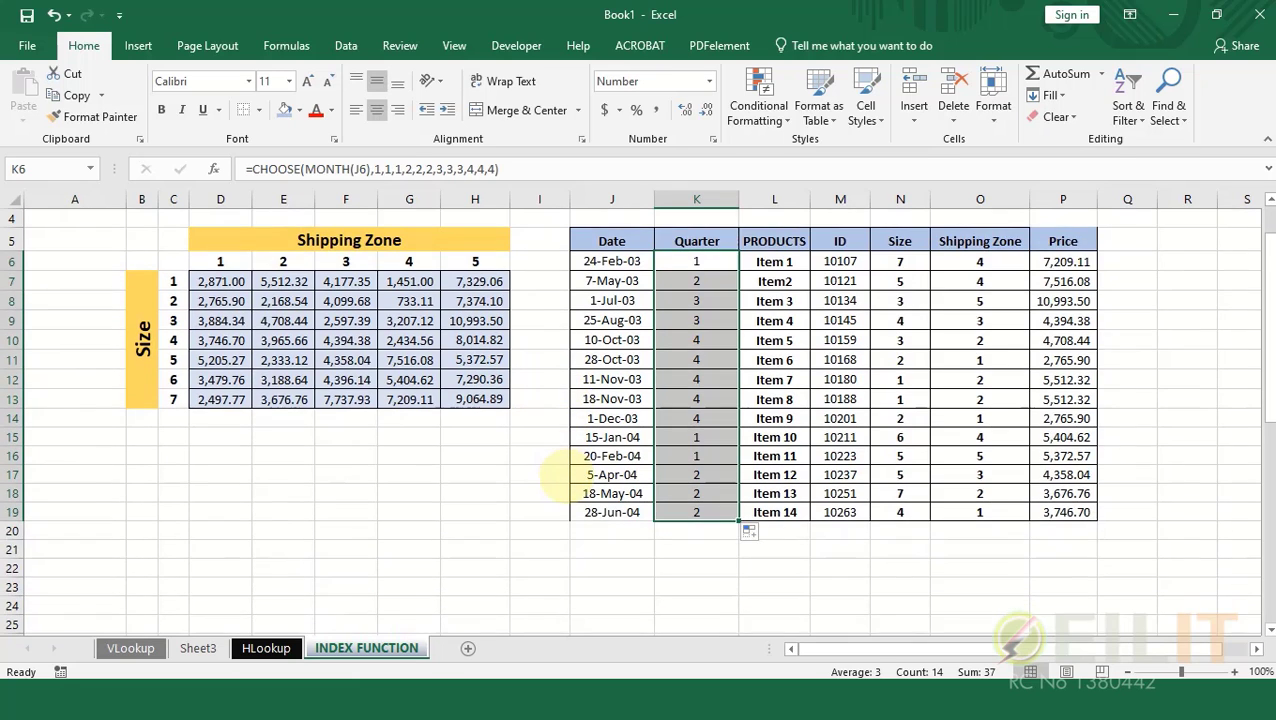
scroll(555, 470, "up", 1)
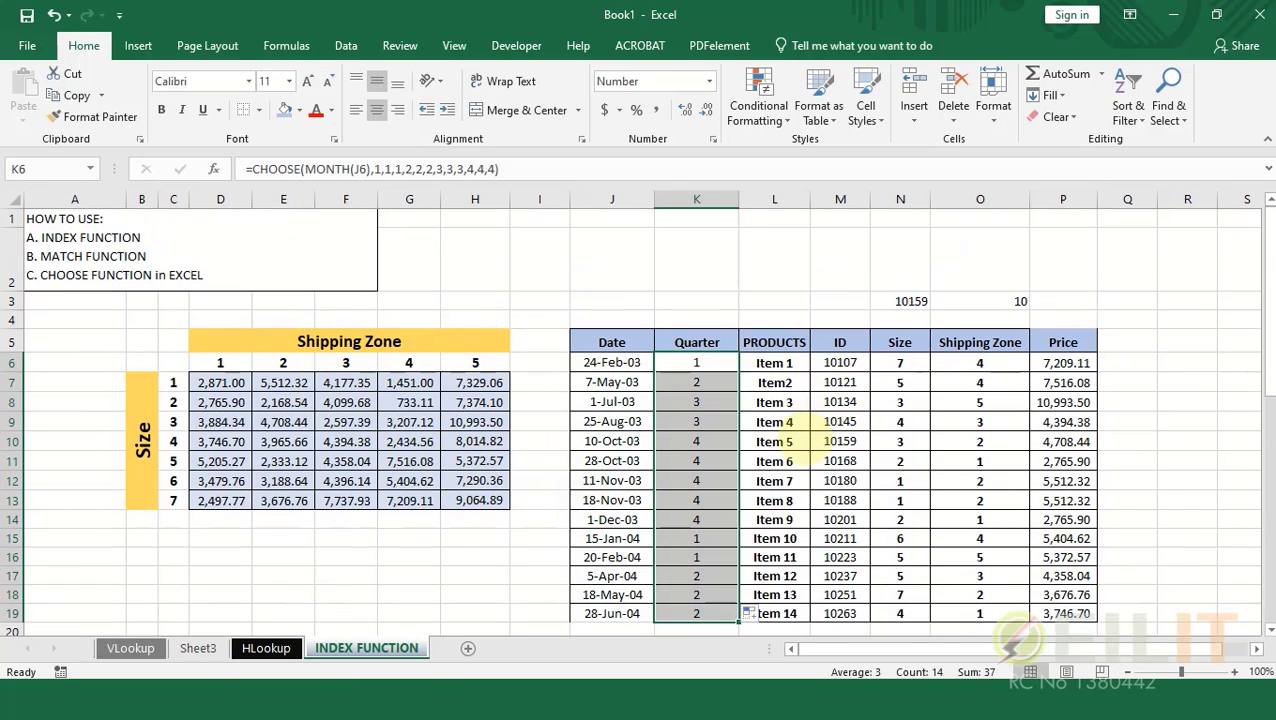
scroll(778, 442, "down", 1)
scroll(785, 444, "up", 1)
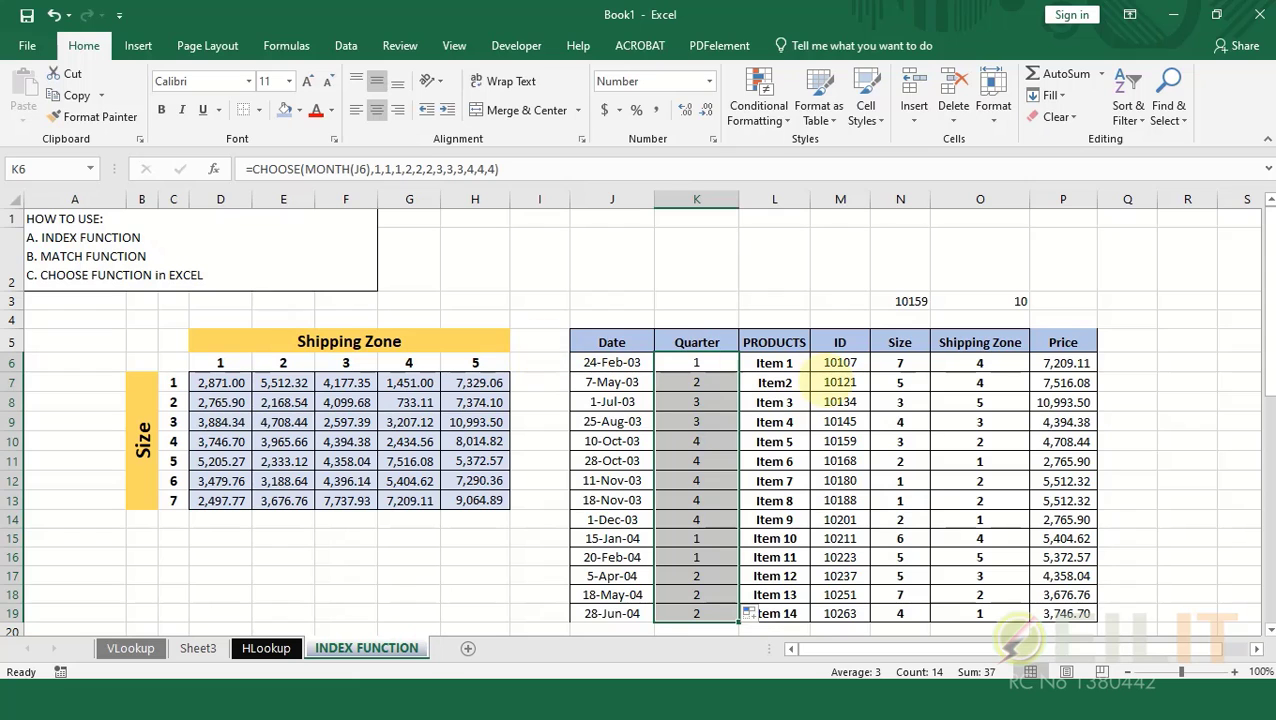
scroll(838, 378, "down", 1)
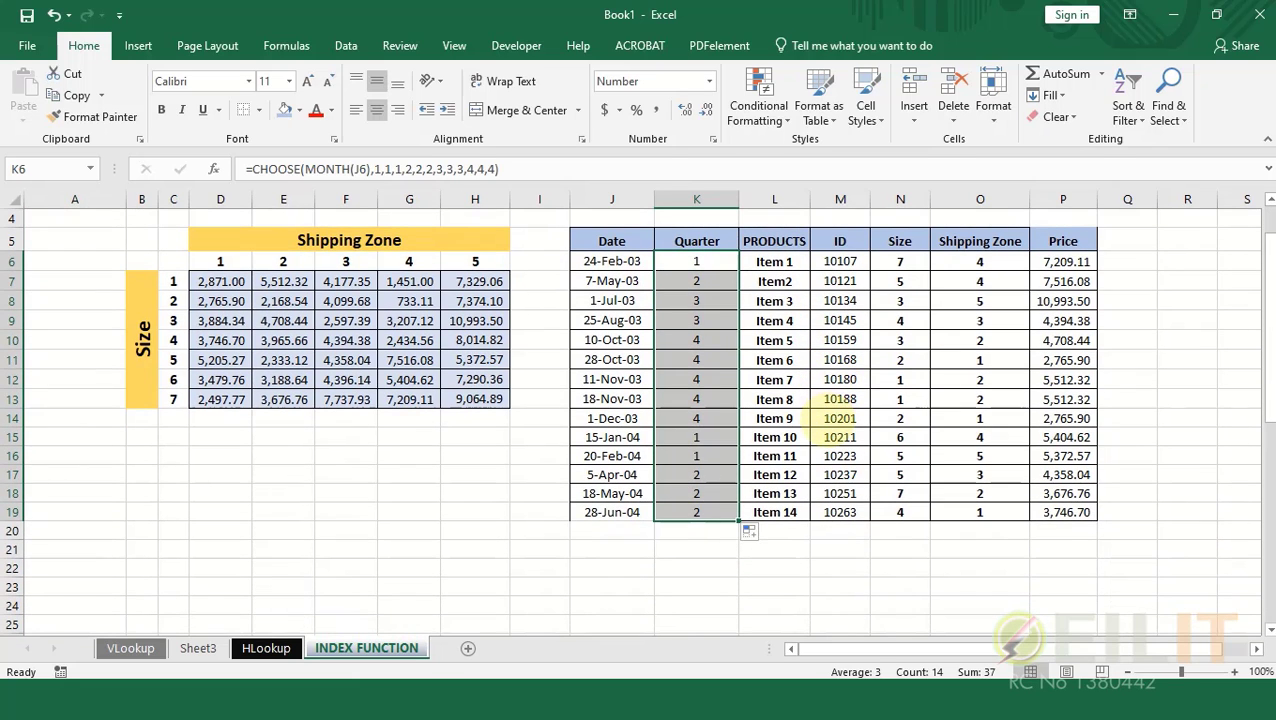
scroll(840, 418, "up", 1)
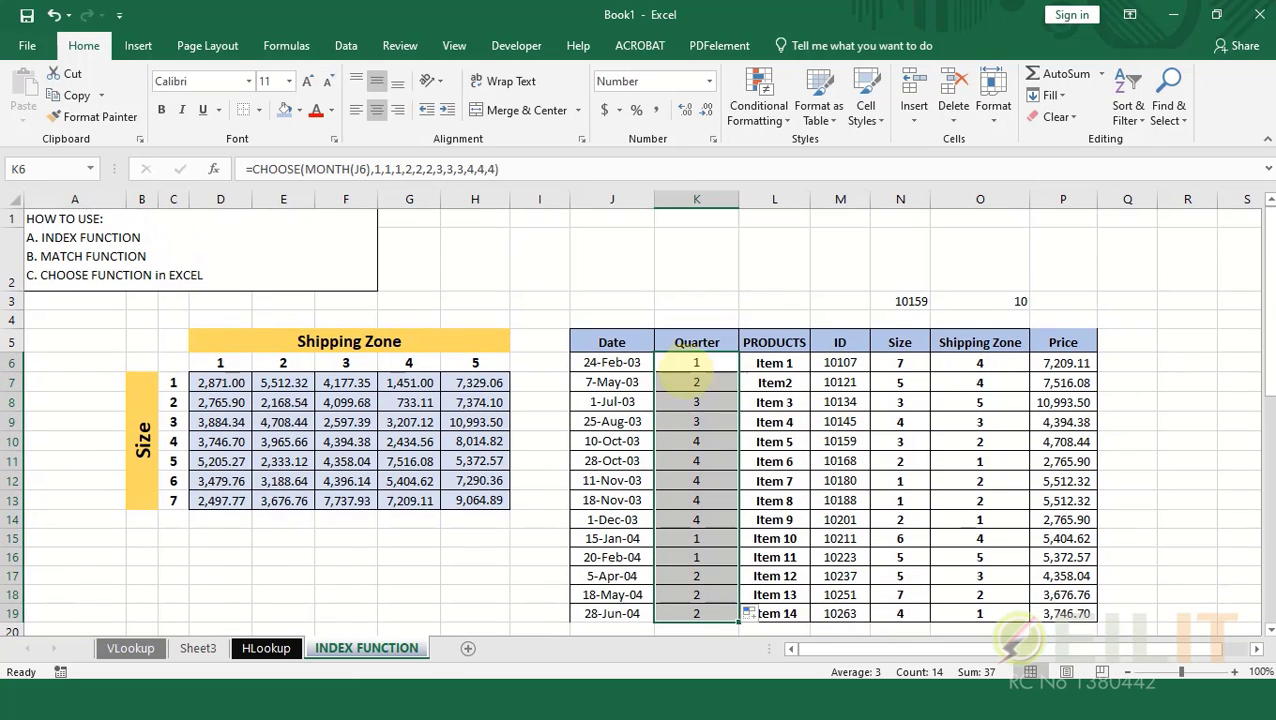